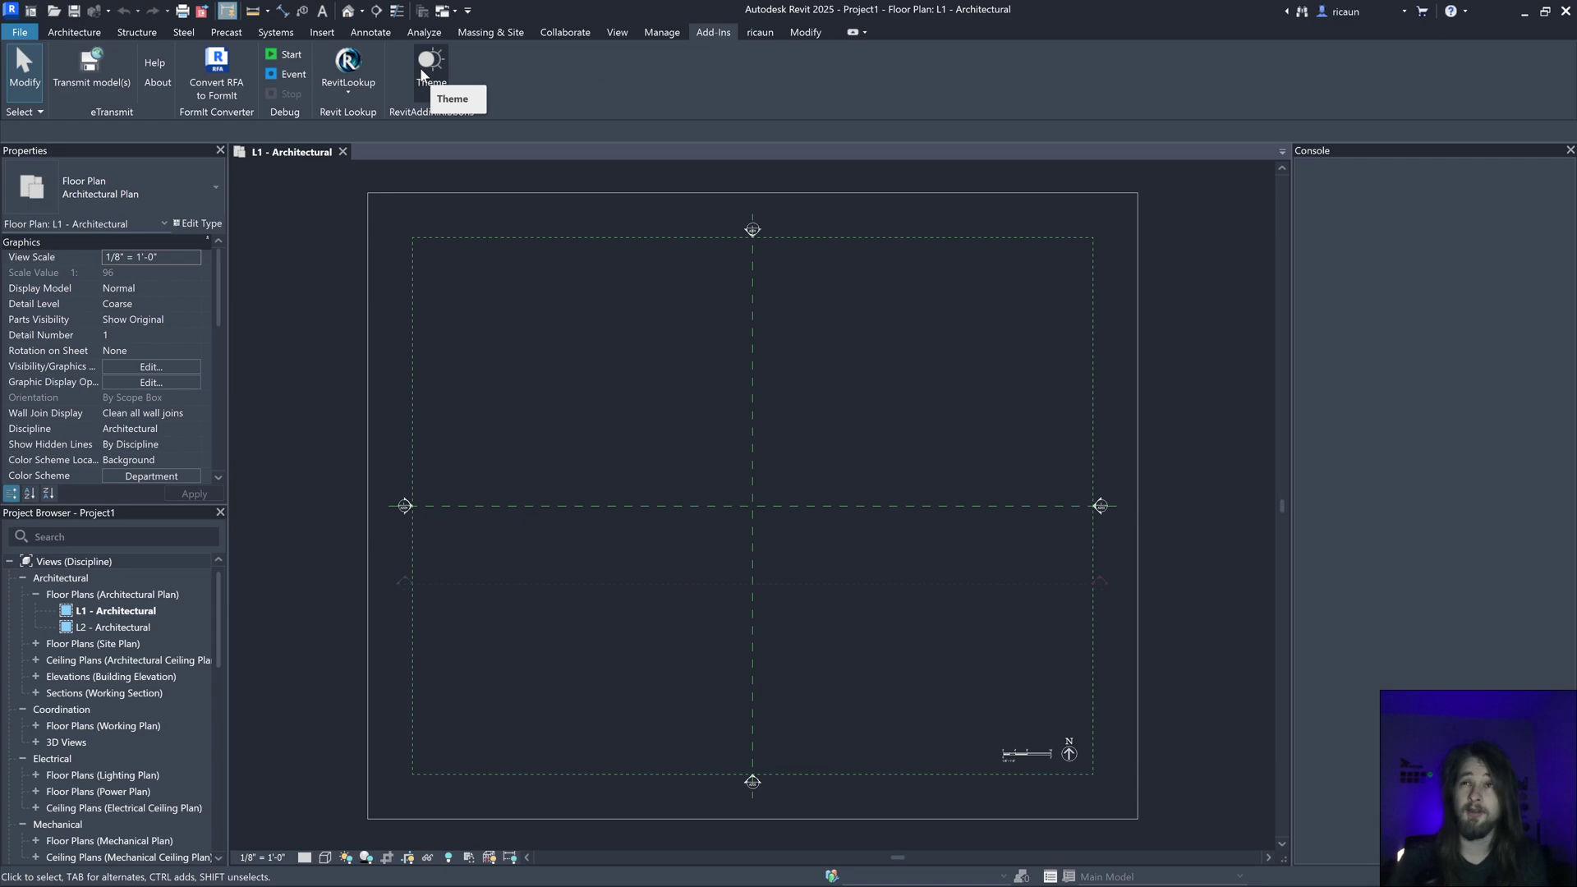
- Toggle Revit's theme light, dark, then light with the Theme button, and return to Visual Studio
left_click(425, 68)
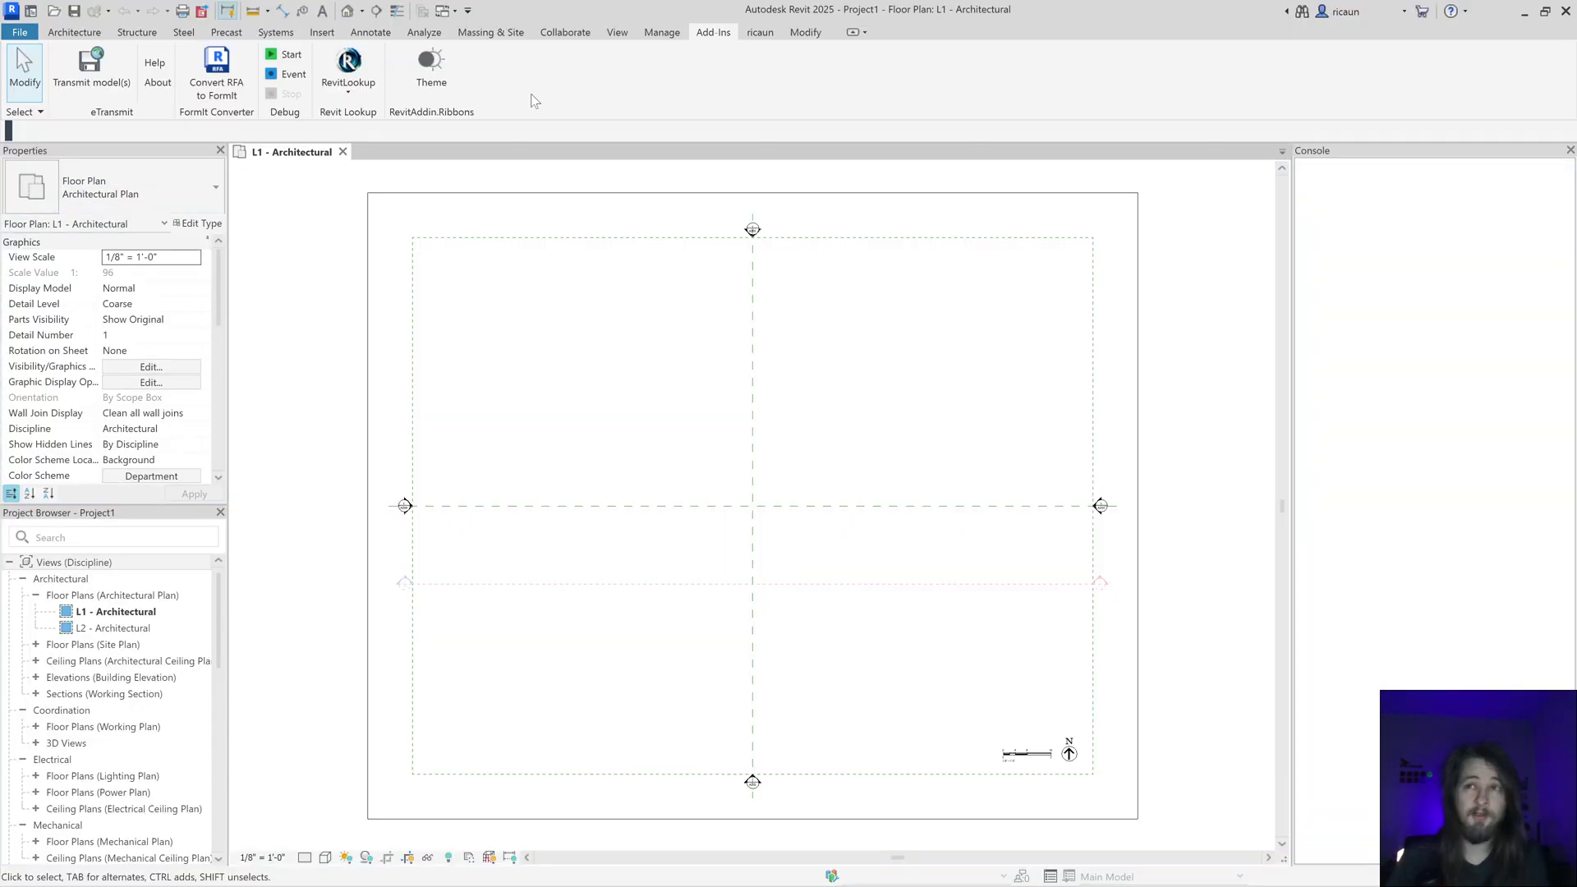
left_click(420, 66)
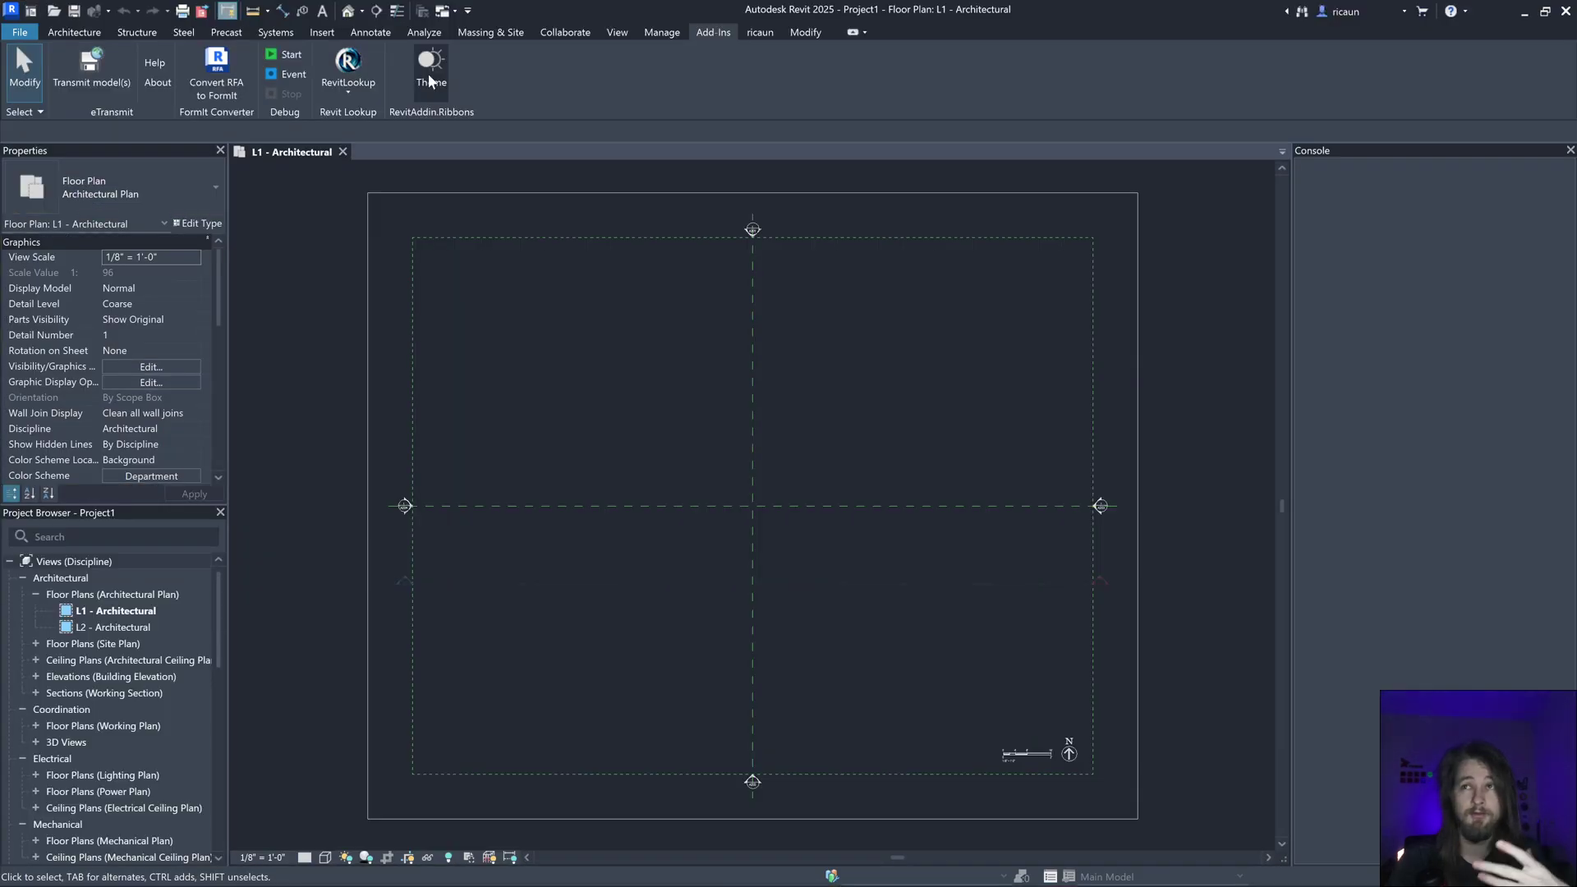
left_click(431, 81)
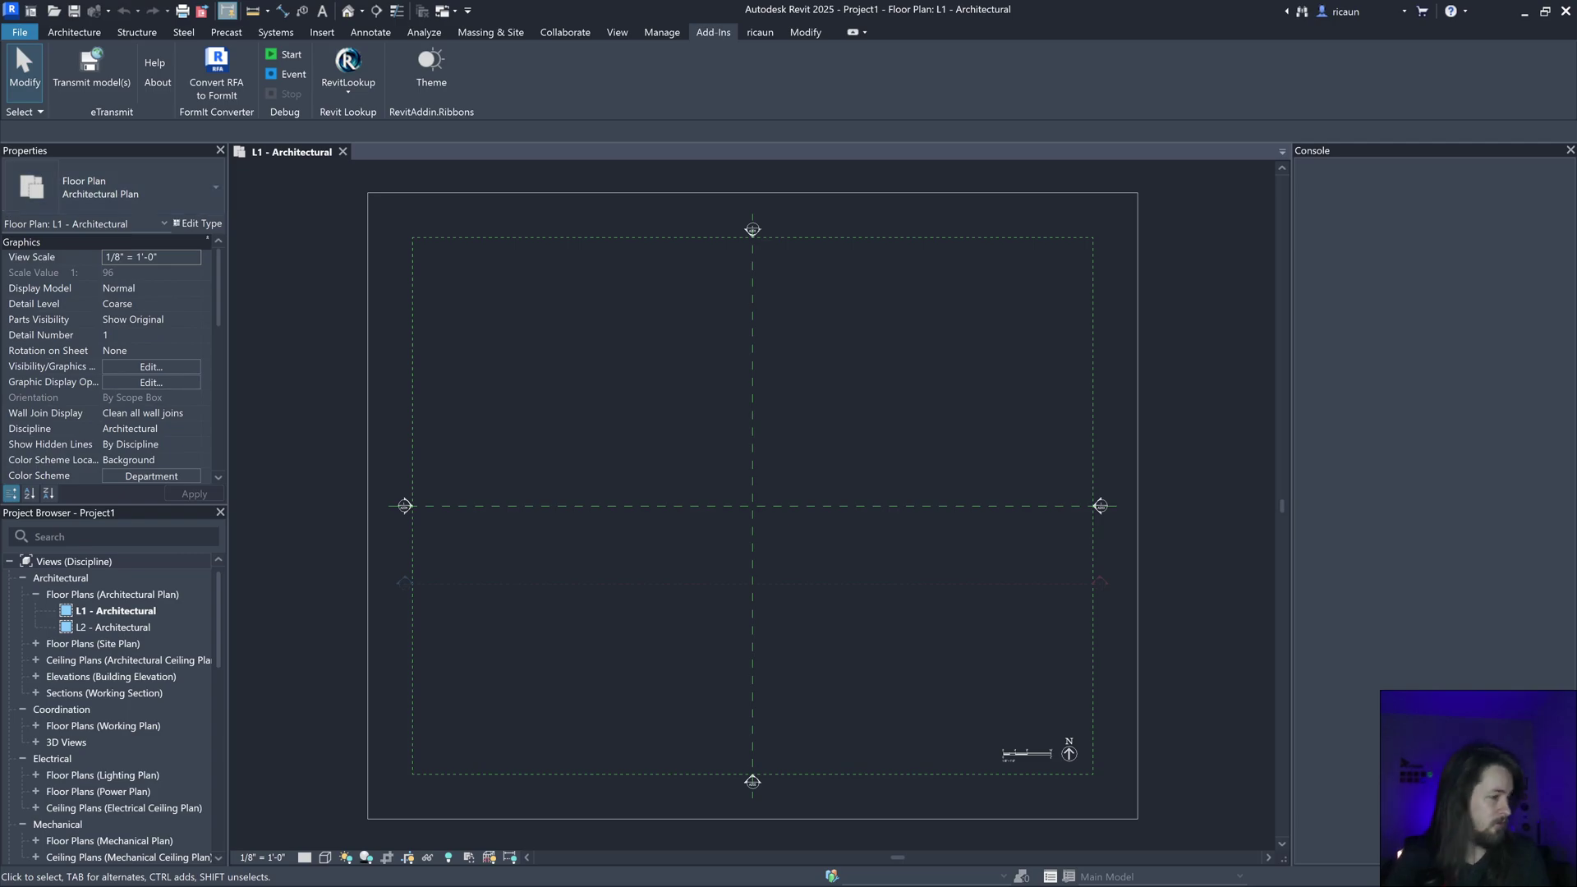
key("alt+Tab")
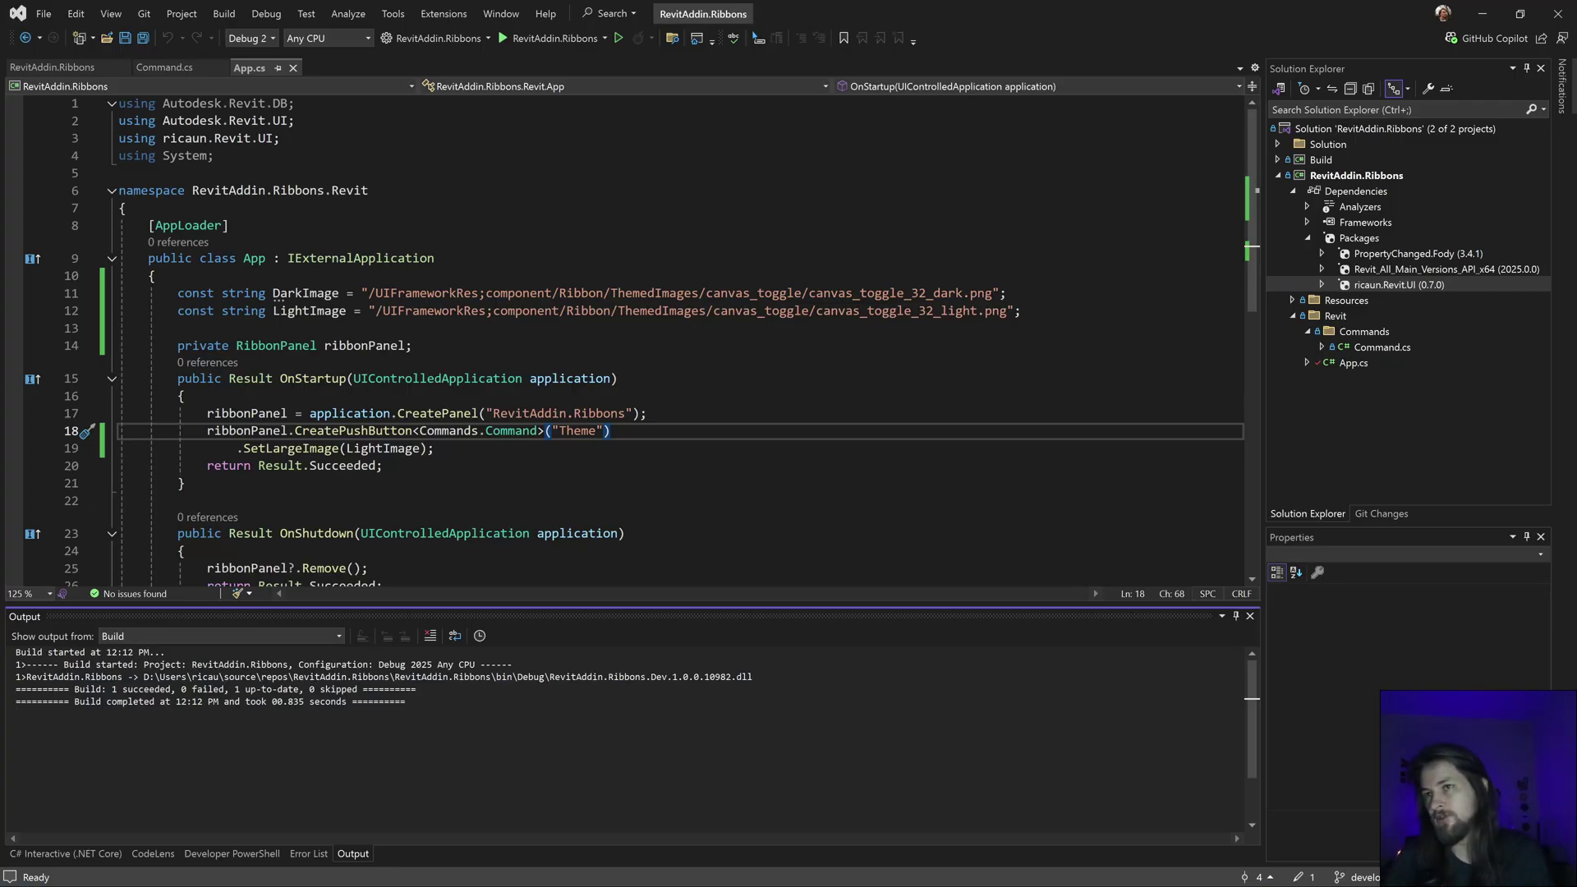
- Inspect the DarkImage and LightImage icon paths on lines 11 and 12 of App.cs
double_click(365, 294)
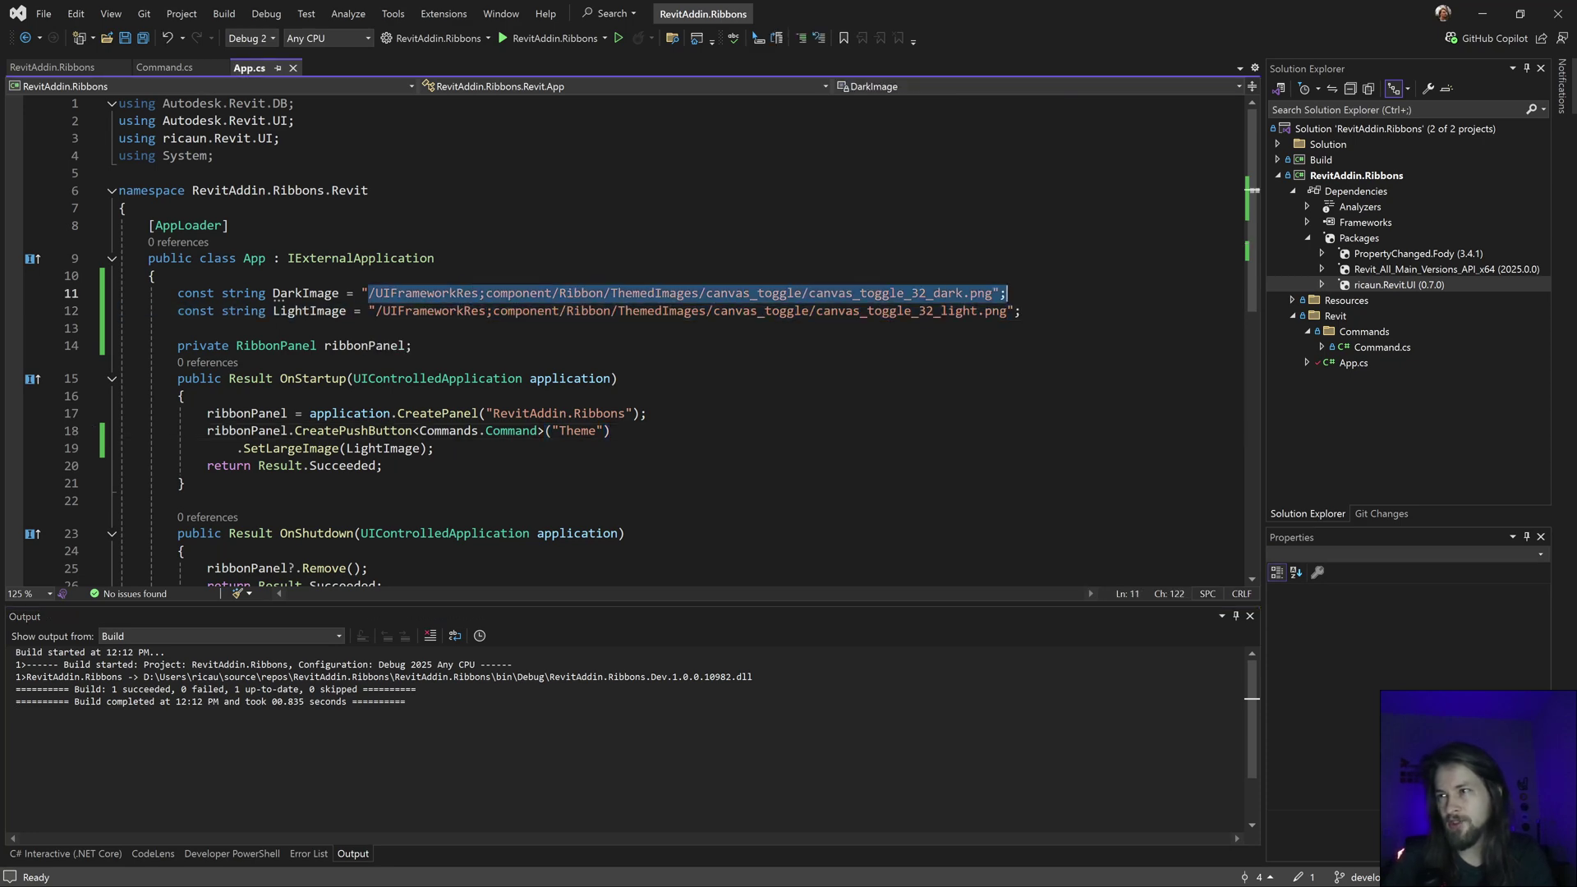
left_click(854, 311)
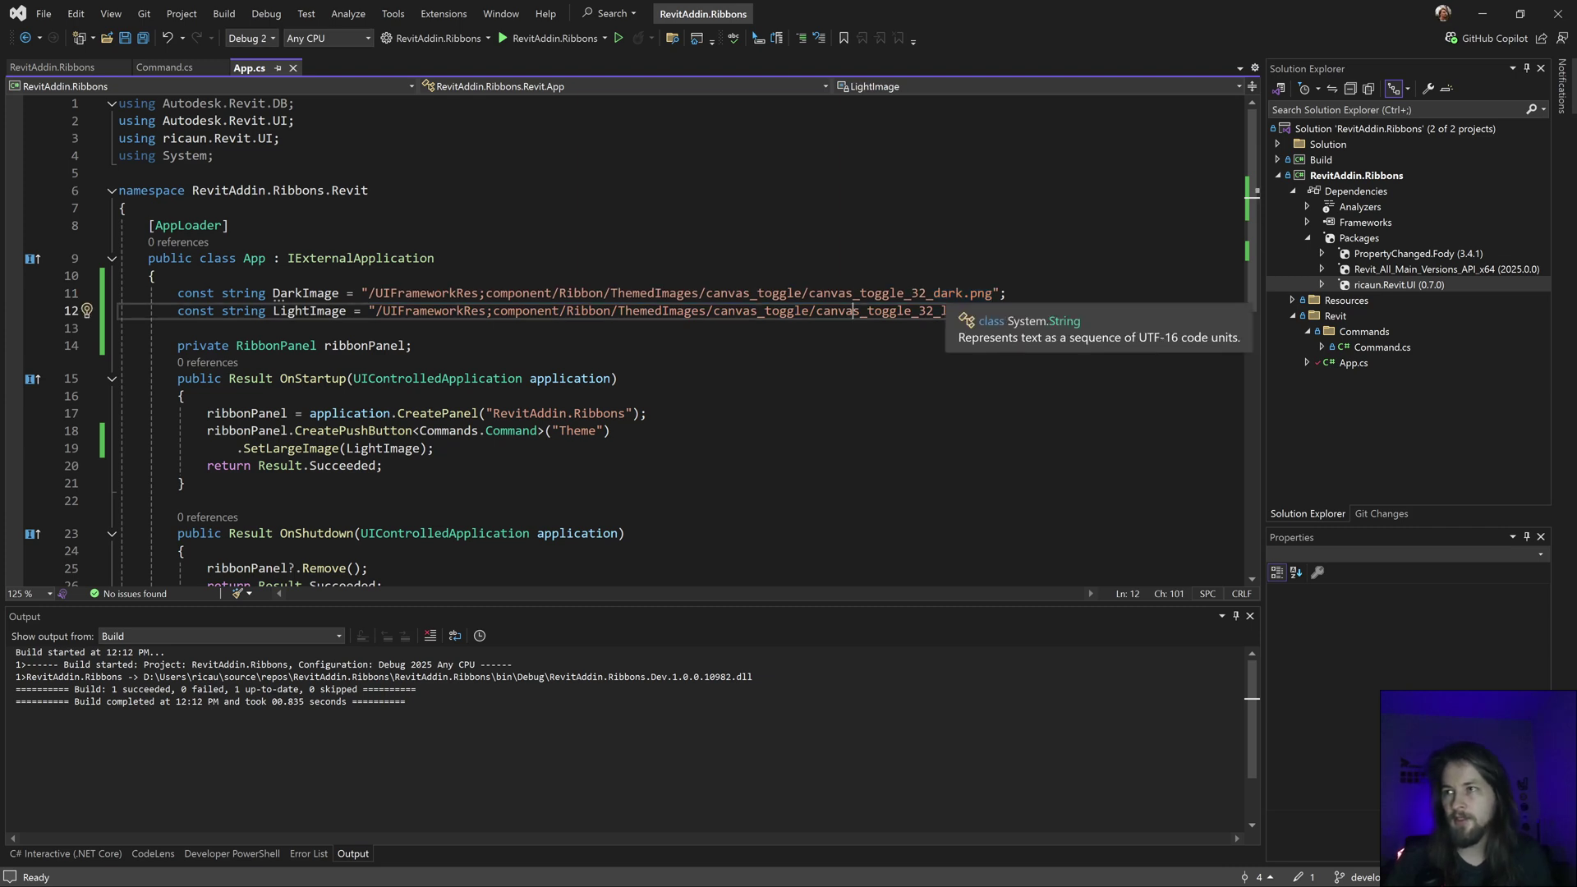
double_click(948, 294)
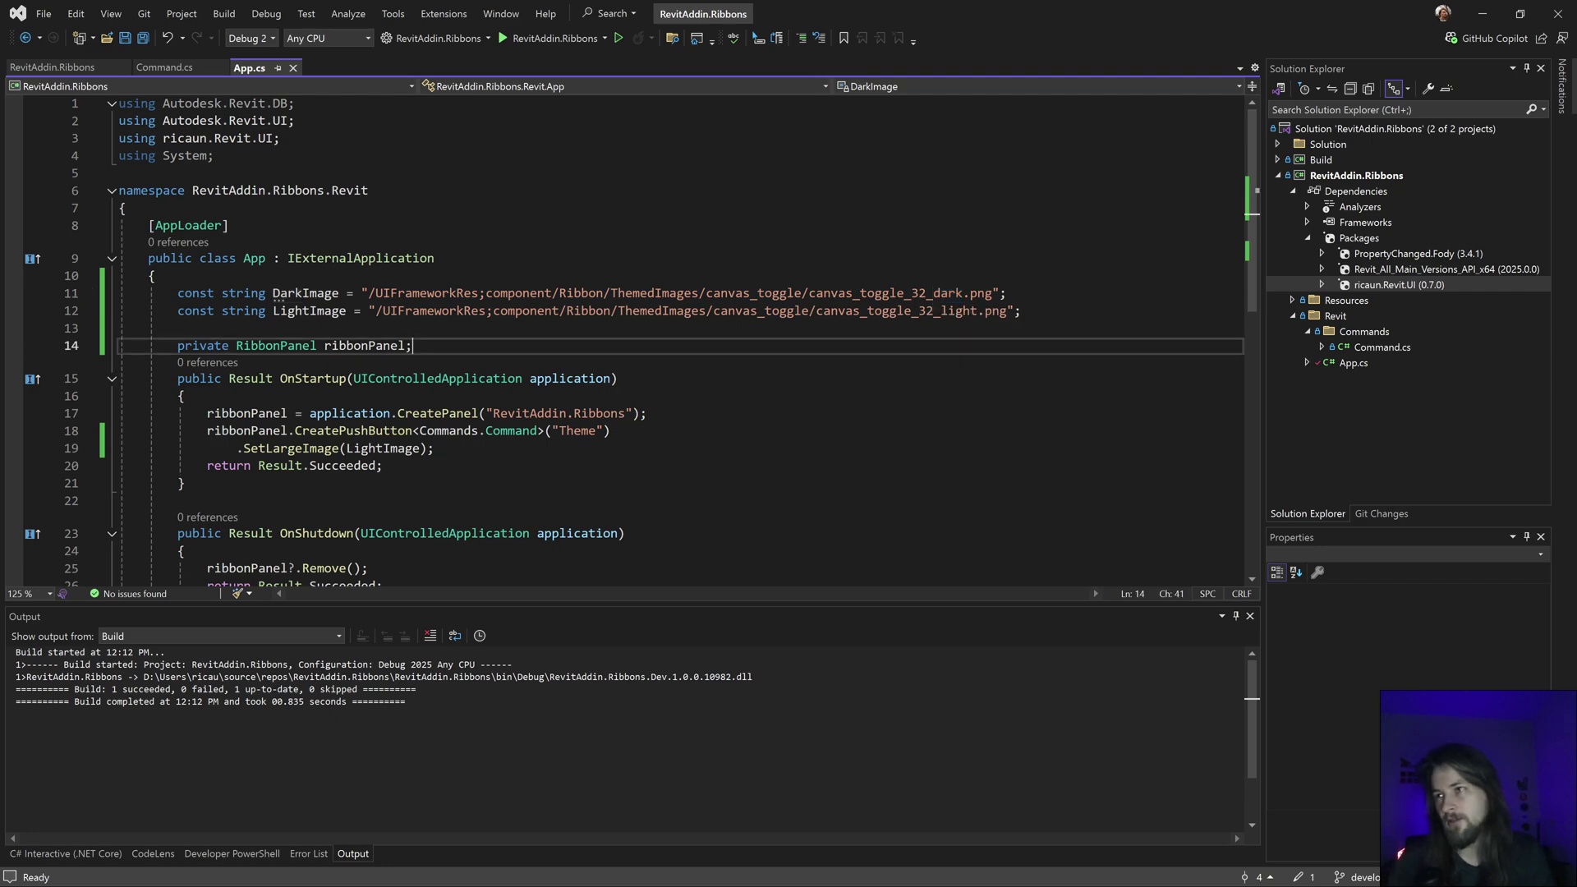
double_click(950, 311)
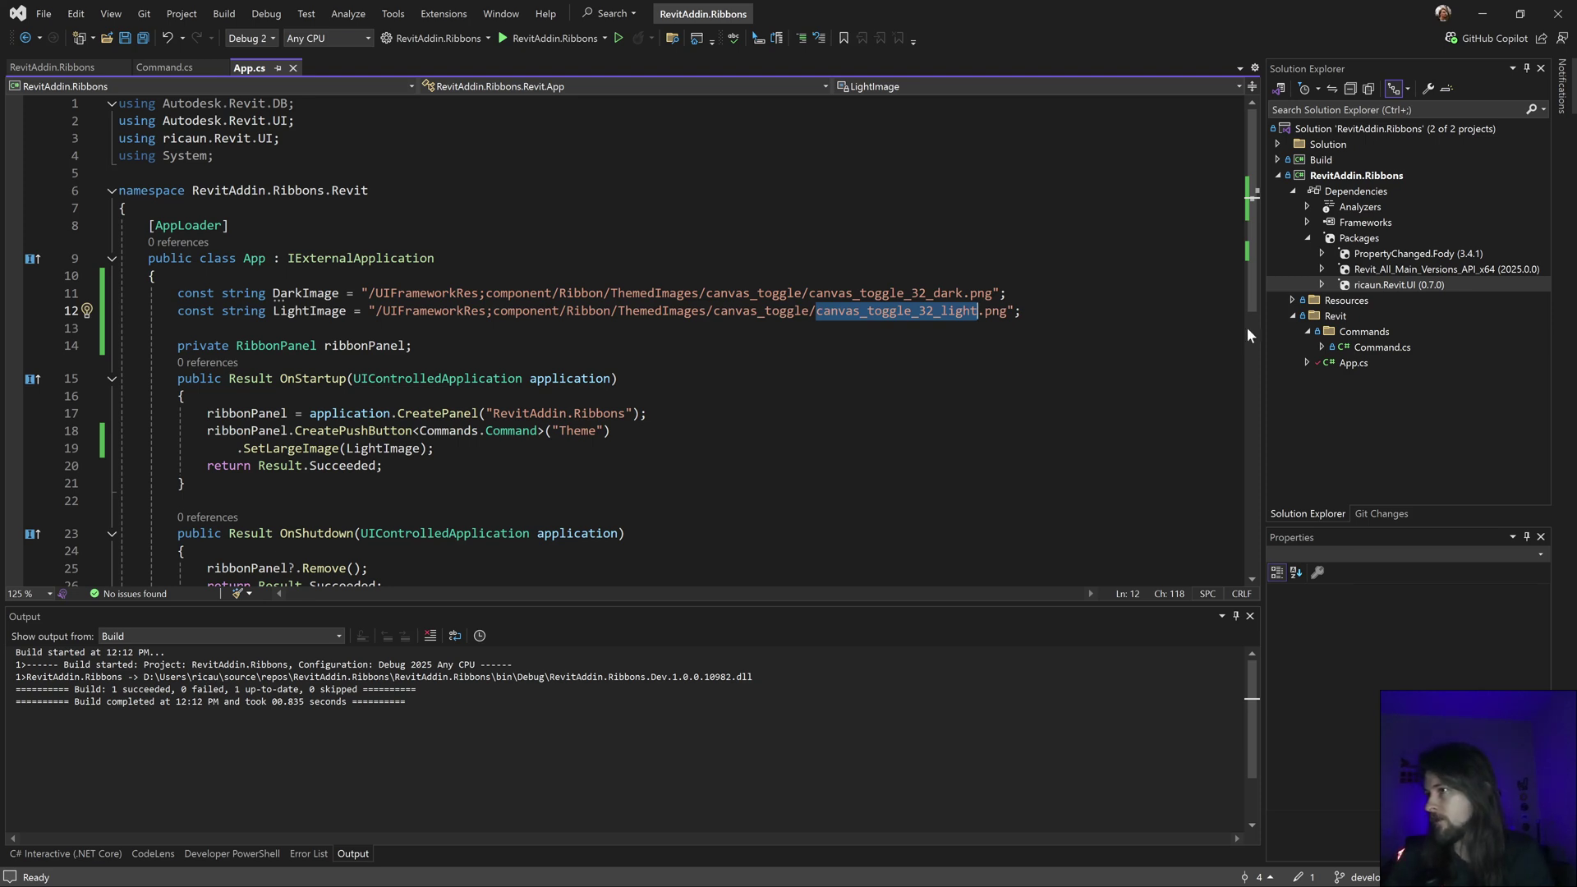
- Expand the Resources folder in Solution Explorer and select Theme_Dark.ico
left_click(1292, 315)
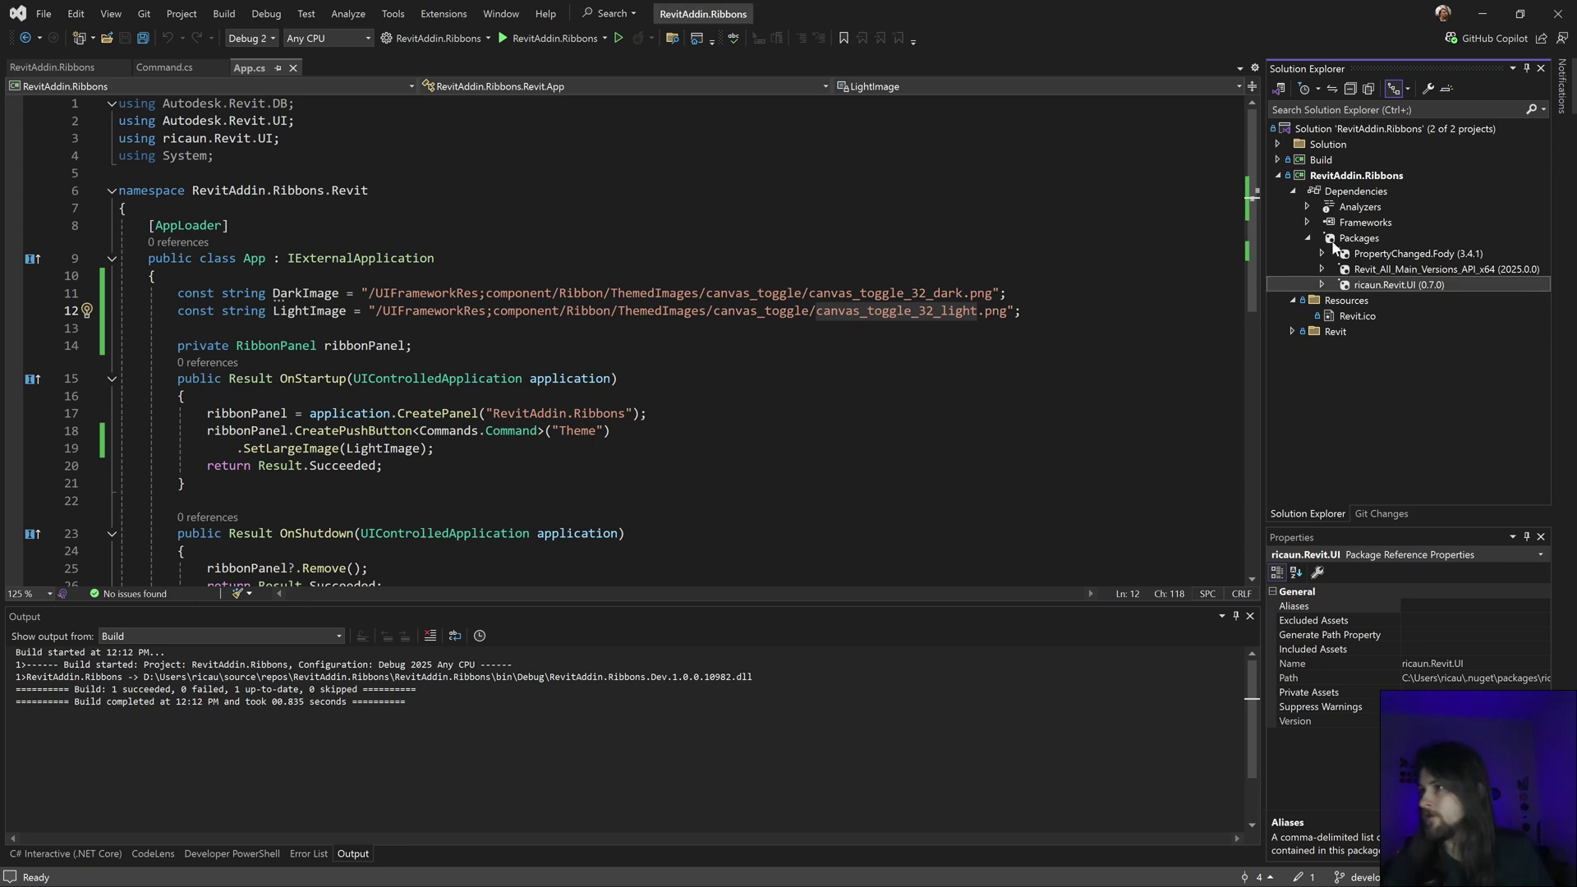
left_click(1372, 299)
left_click(1407, 333)
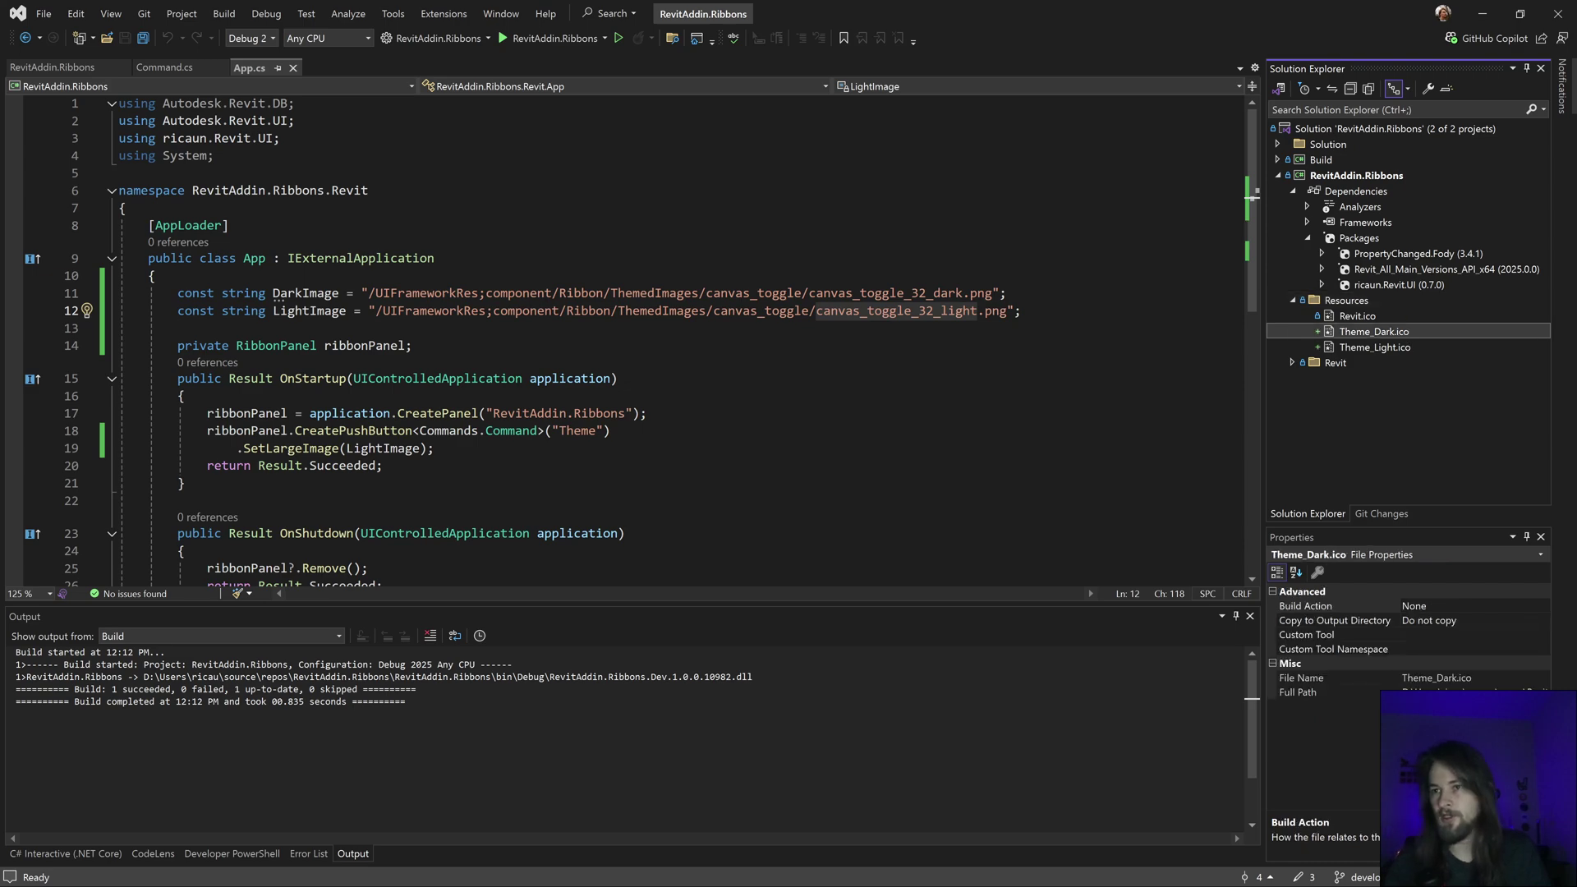
- Change the Theme button's SetLargeImage argument to 'Resources/Theme_Light.ico'
double_click(311, 449)
key("BackSpace")
type("\"")
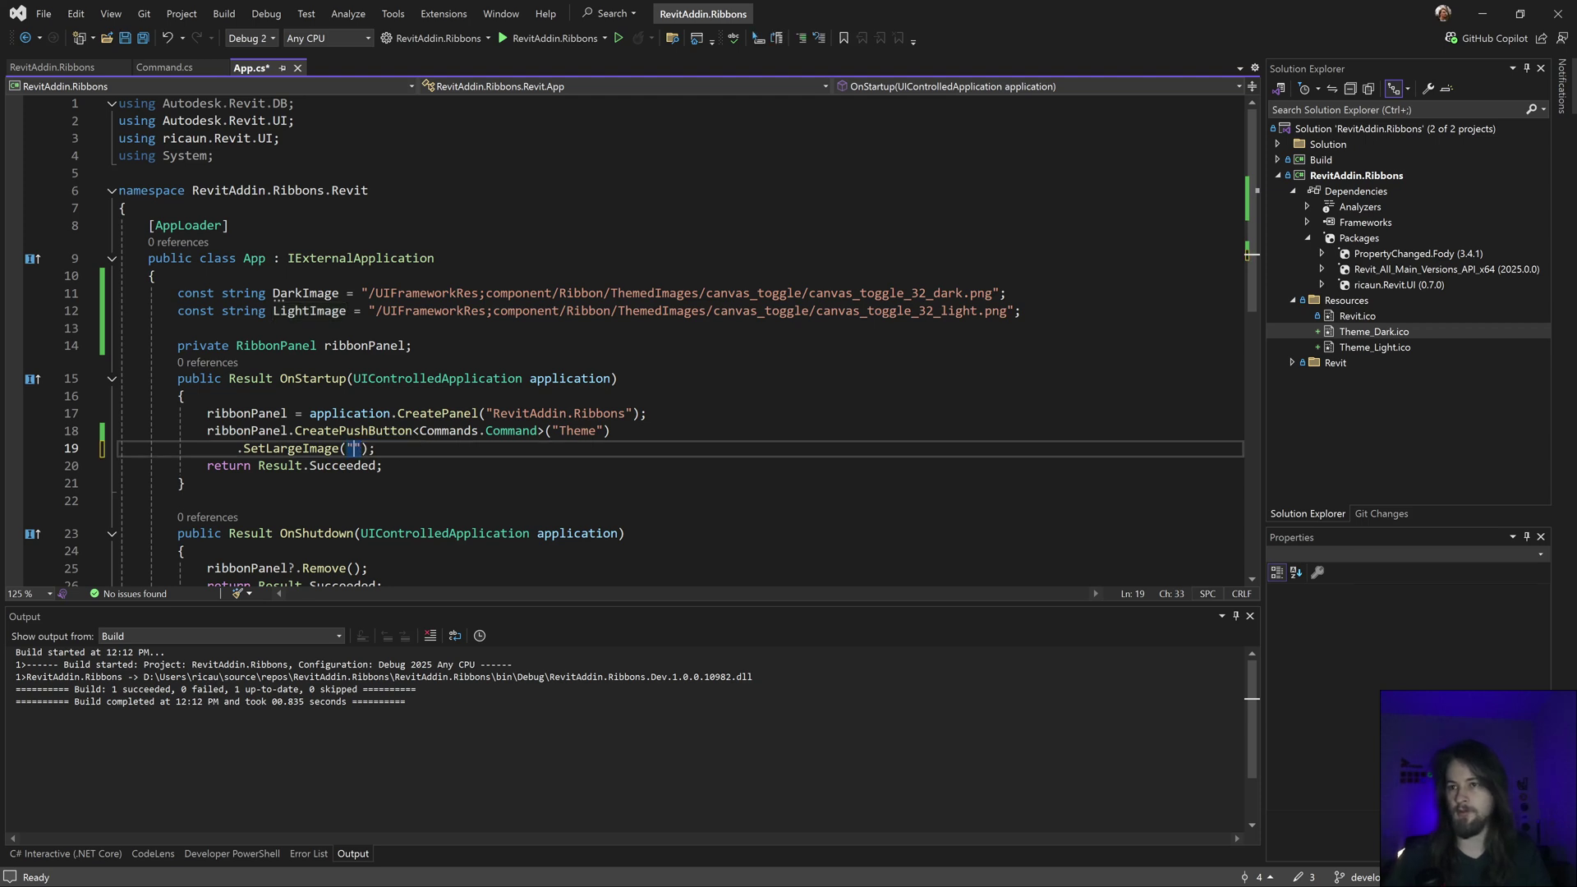
type("Resource")
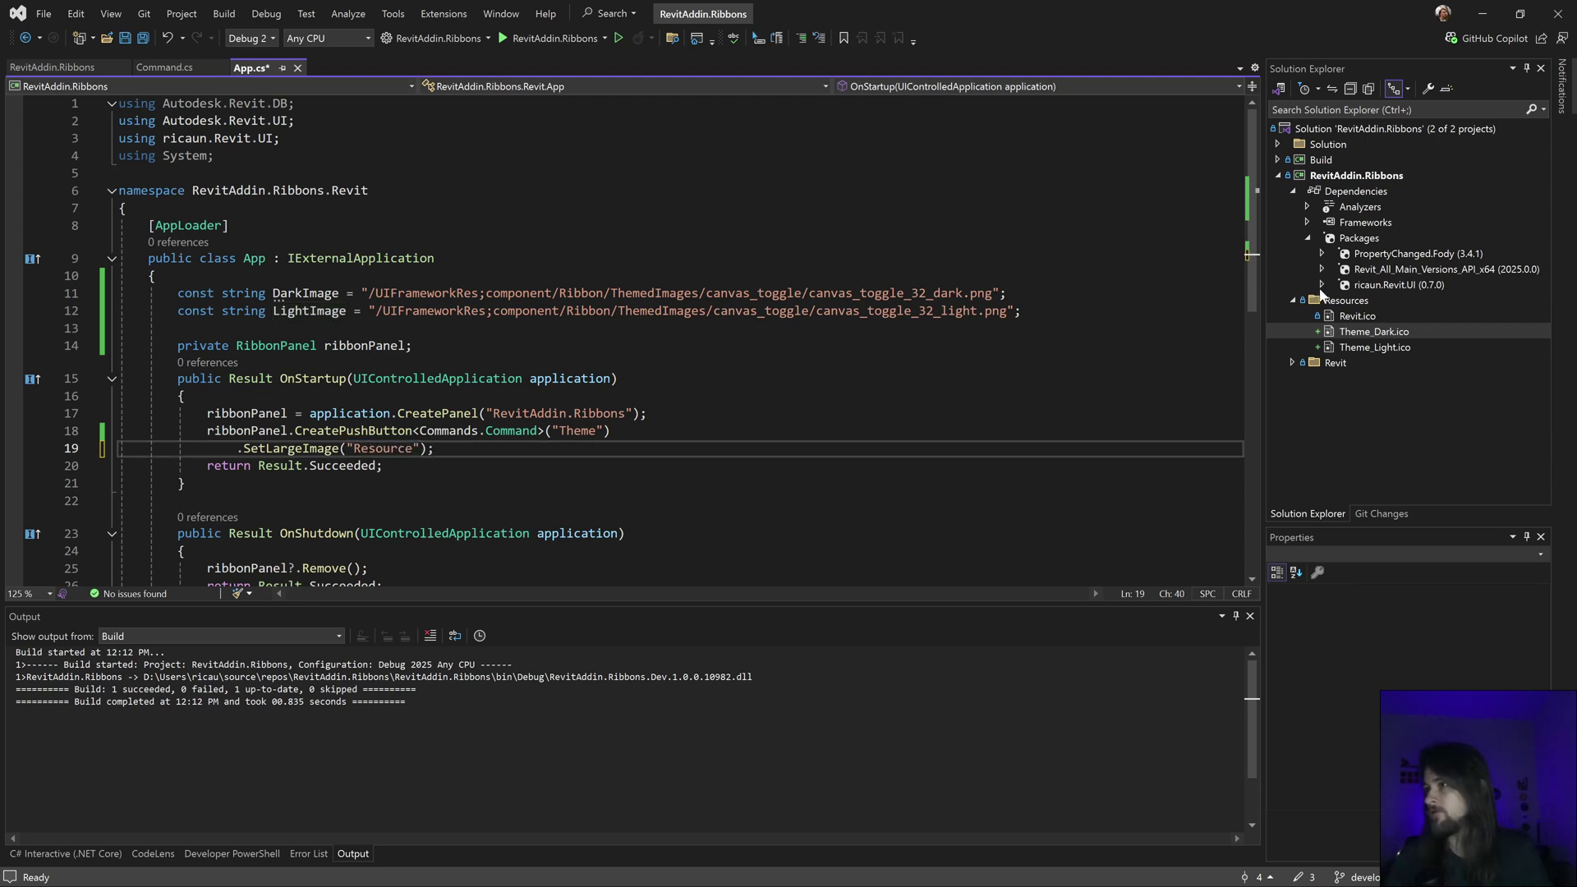
left_click(1344, 299)
key("F2")
key("Escape")
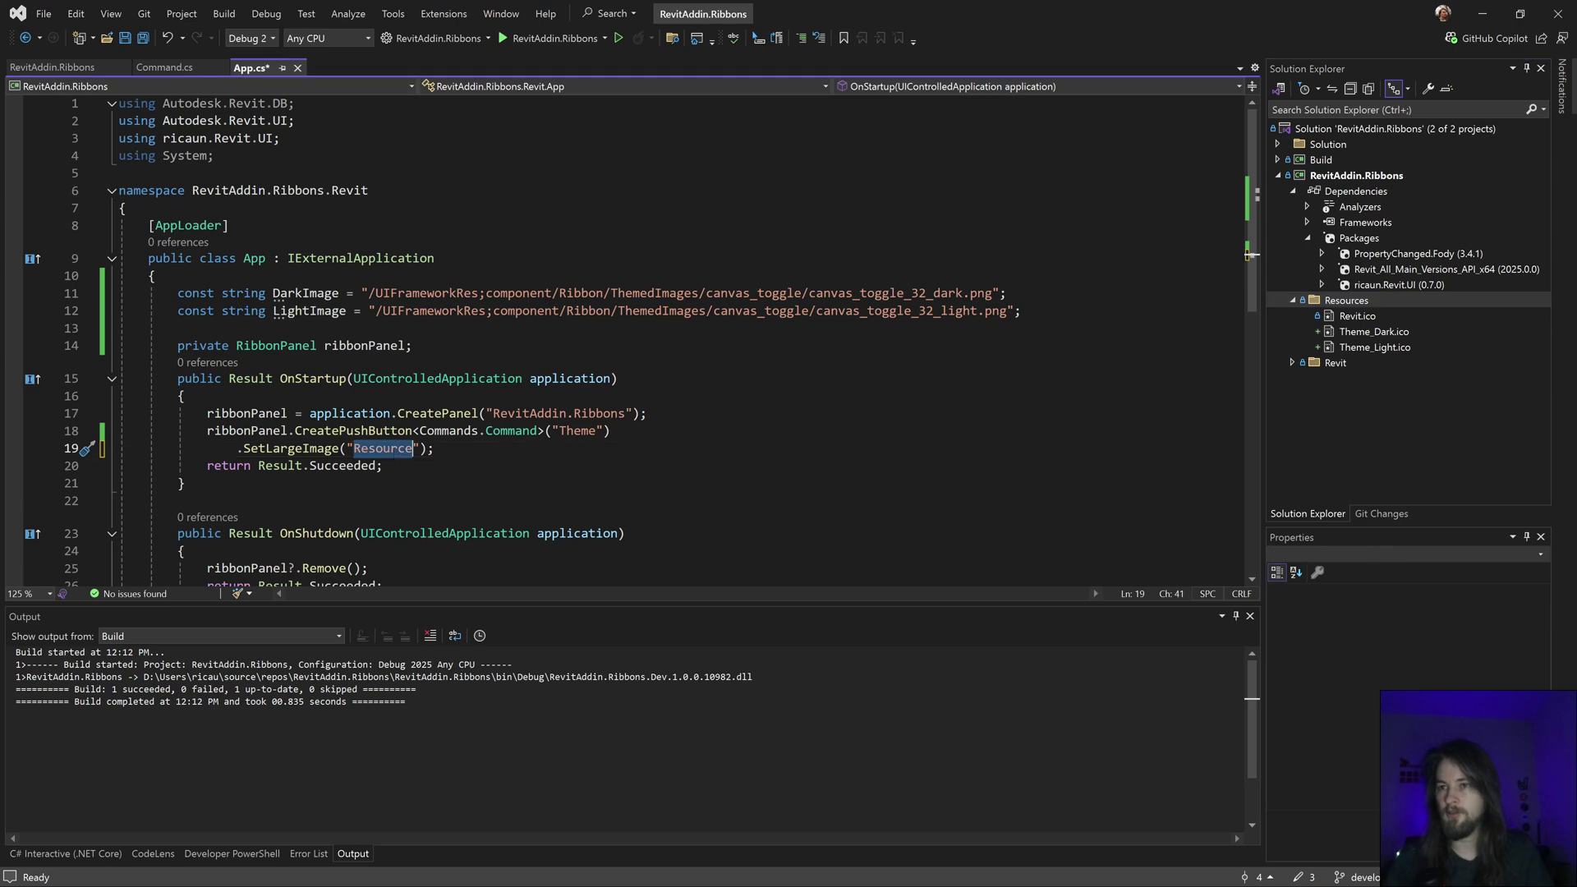
type("Resources")
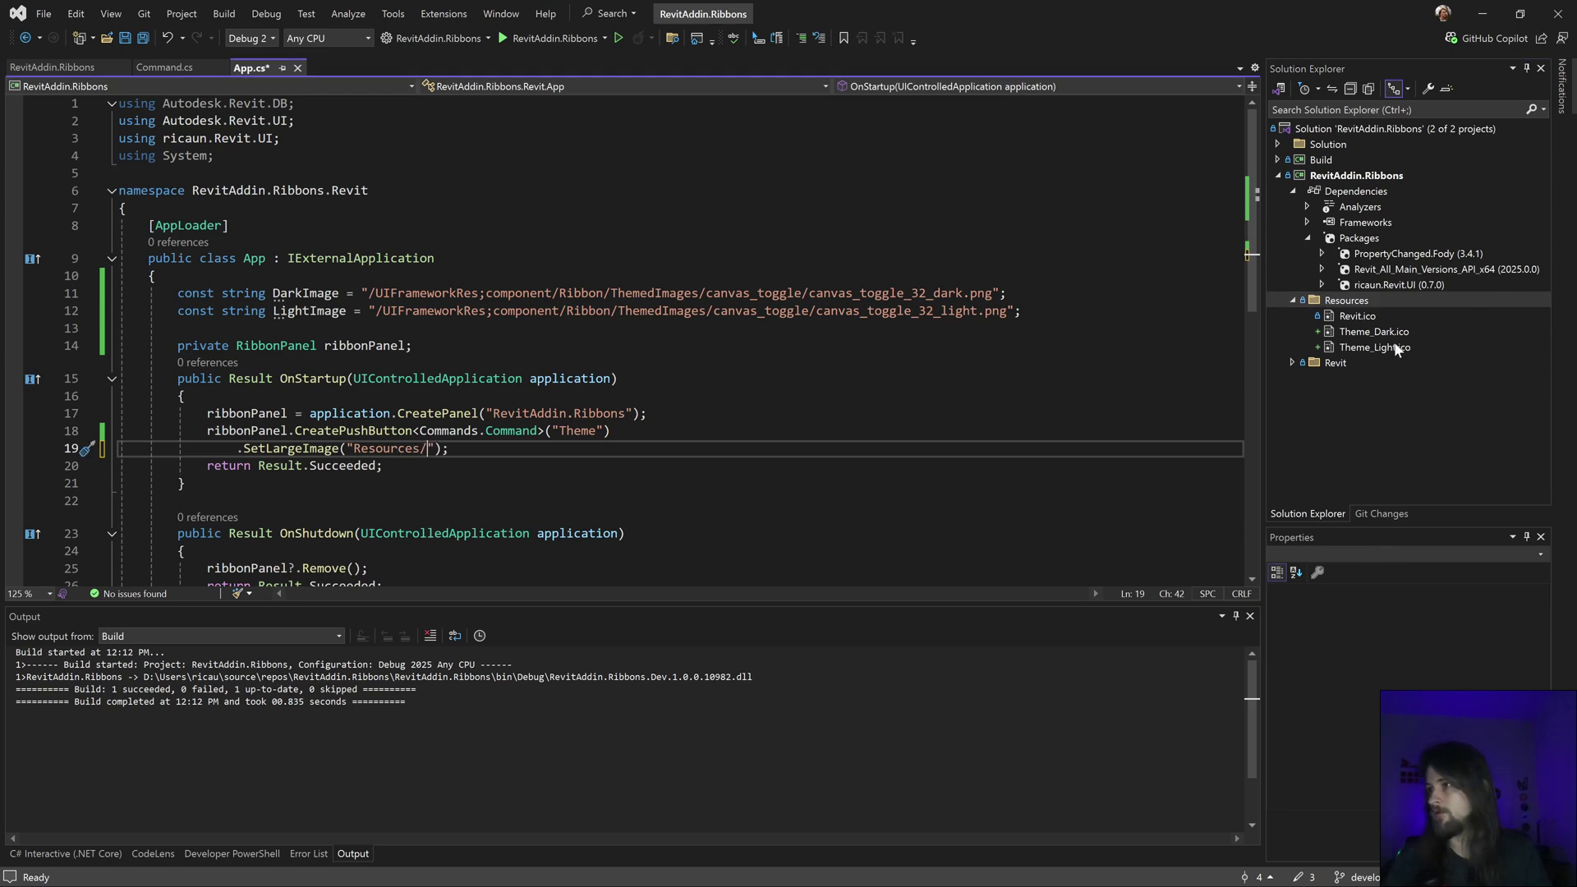
left_click(1375, 345)
key("F2")
key("ctrl+c")
key("Escape")
key("ctrl+v")
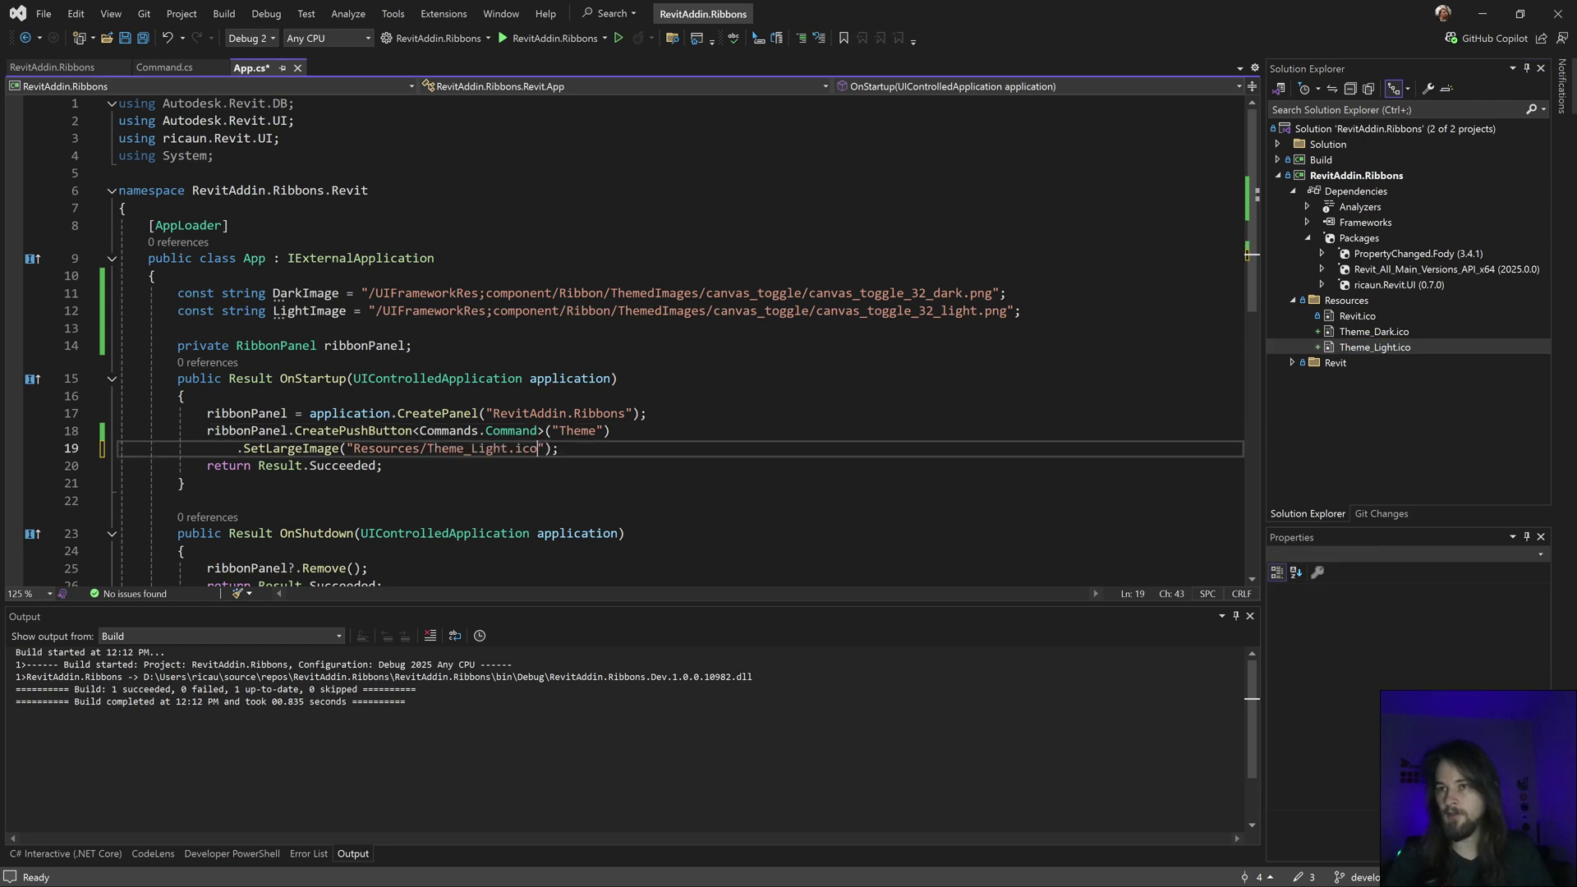
key("Down")
- Set Build Action to Resource for Theme_Dark.ico and Theme_Light.ico, then rebuild the add-in
left_click(1370, 332)
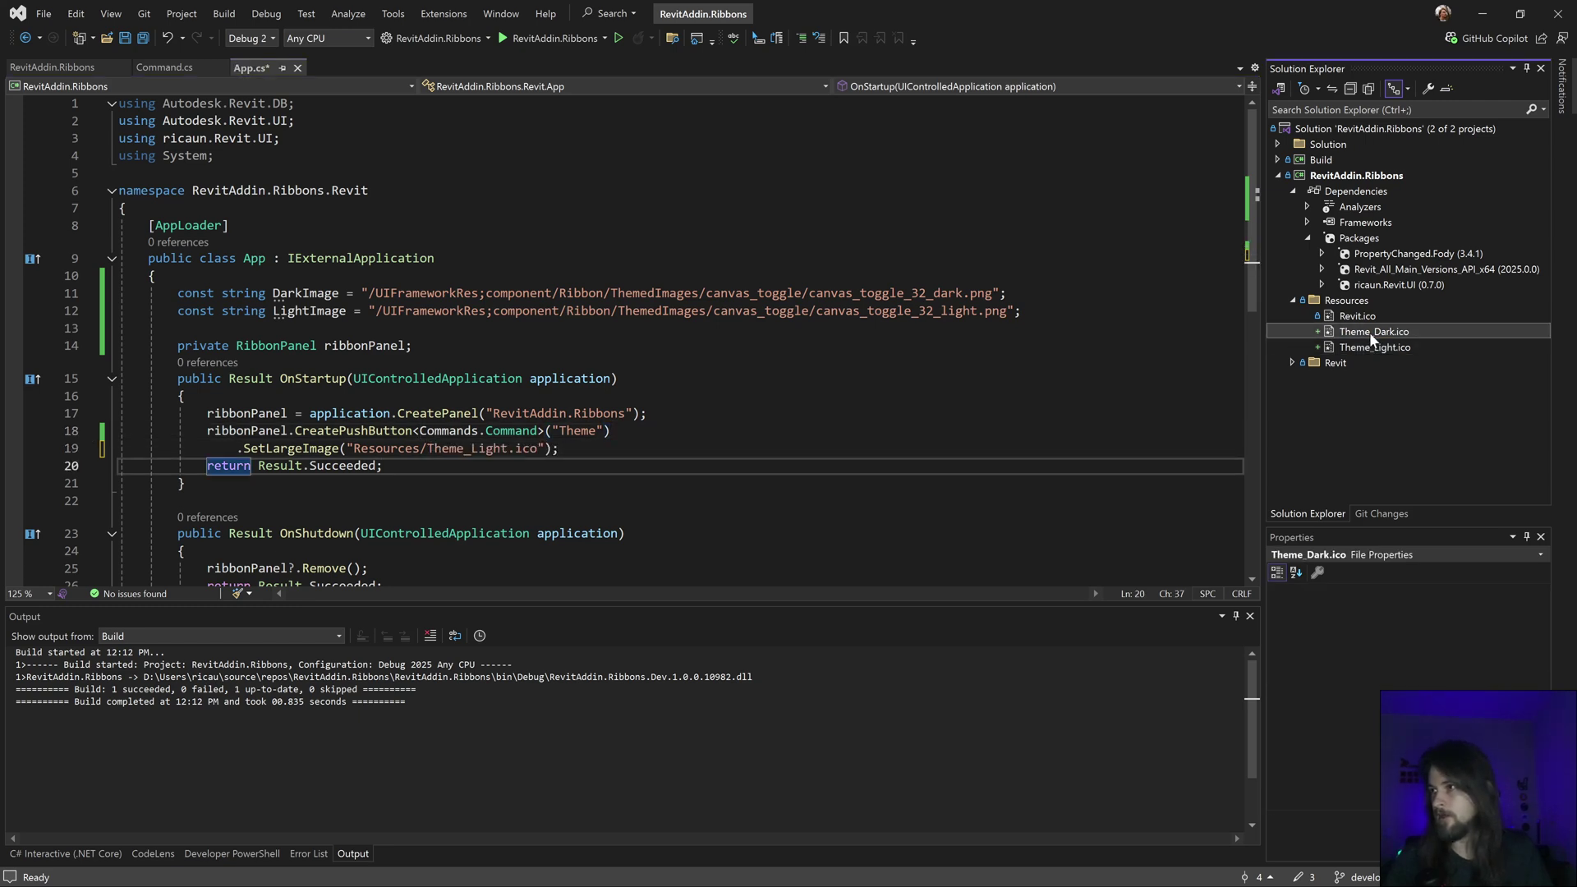
left_click(1379, 348, "ctrl")
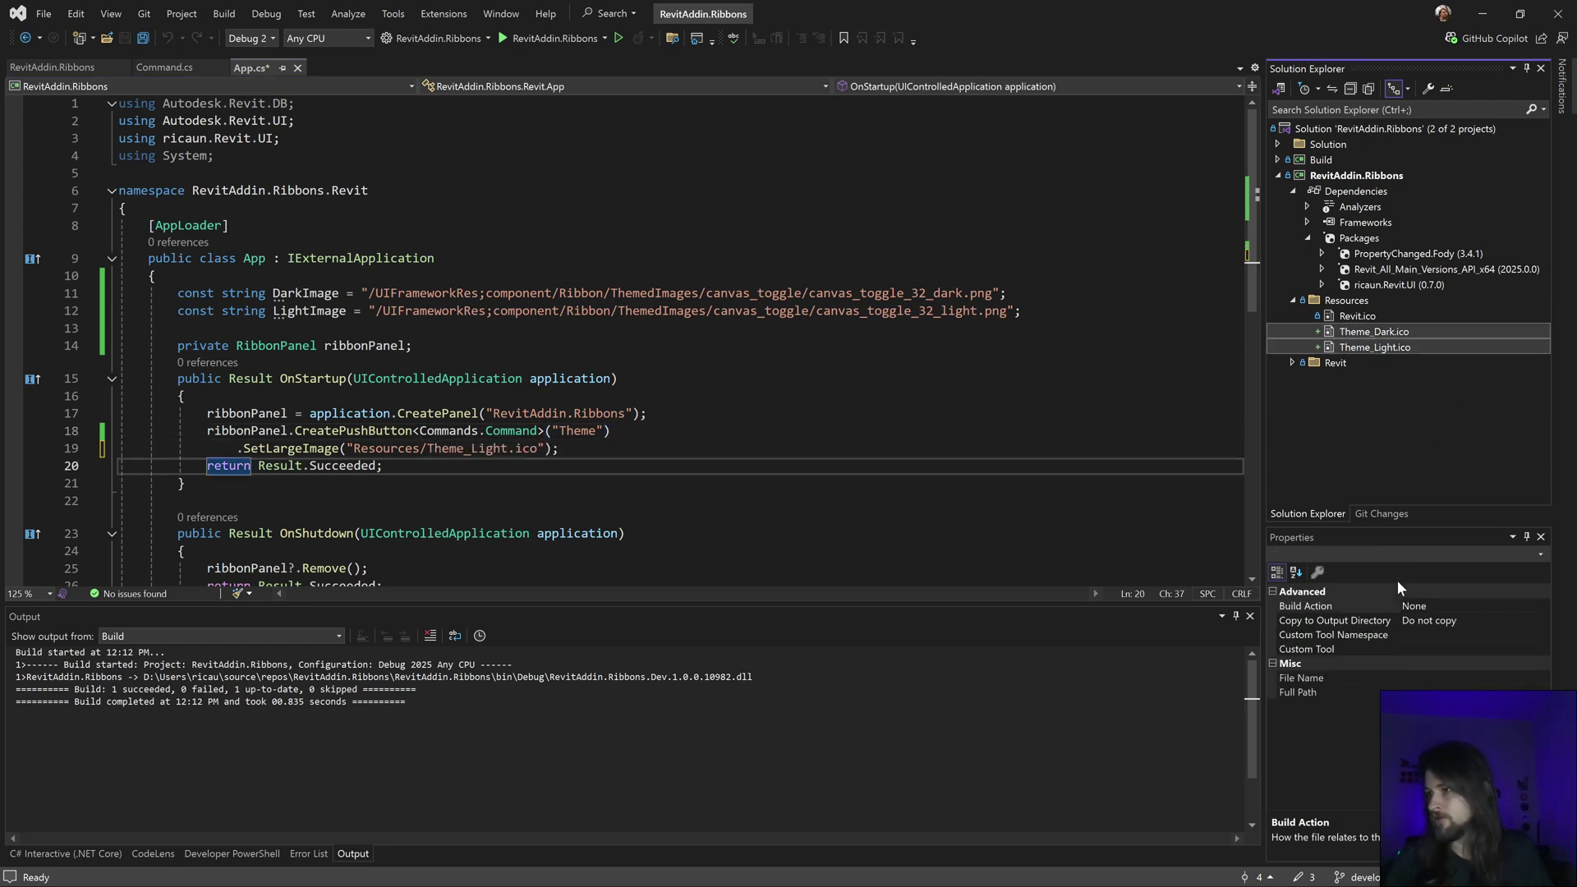
left_click(1540, 606)
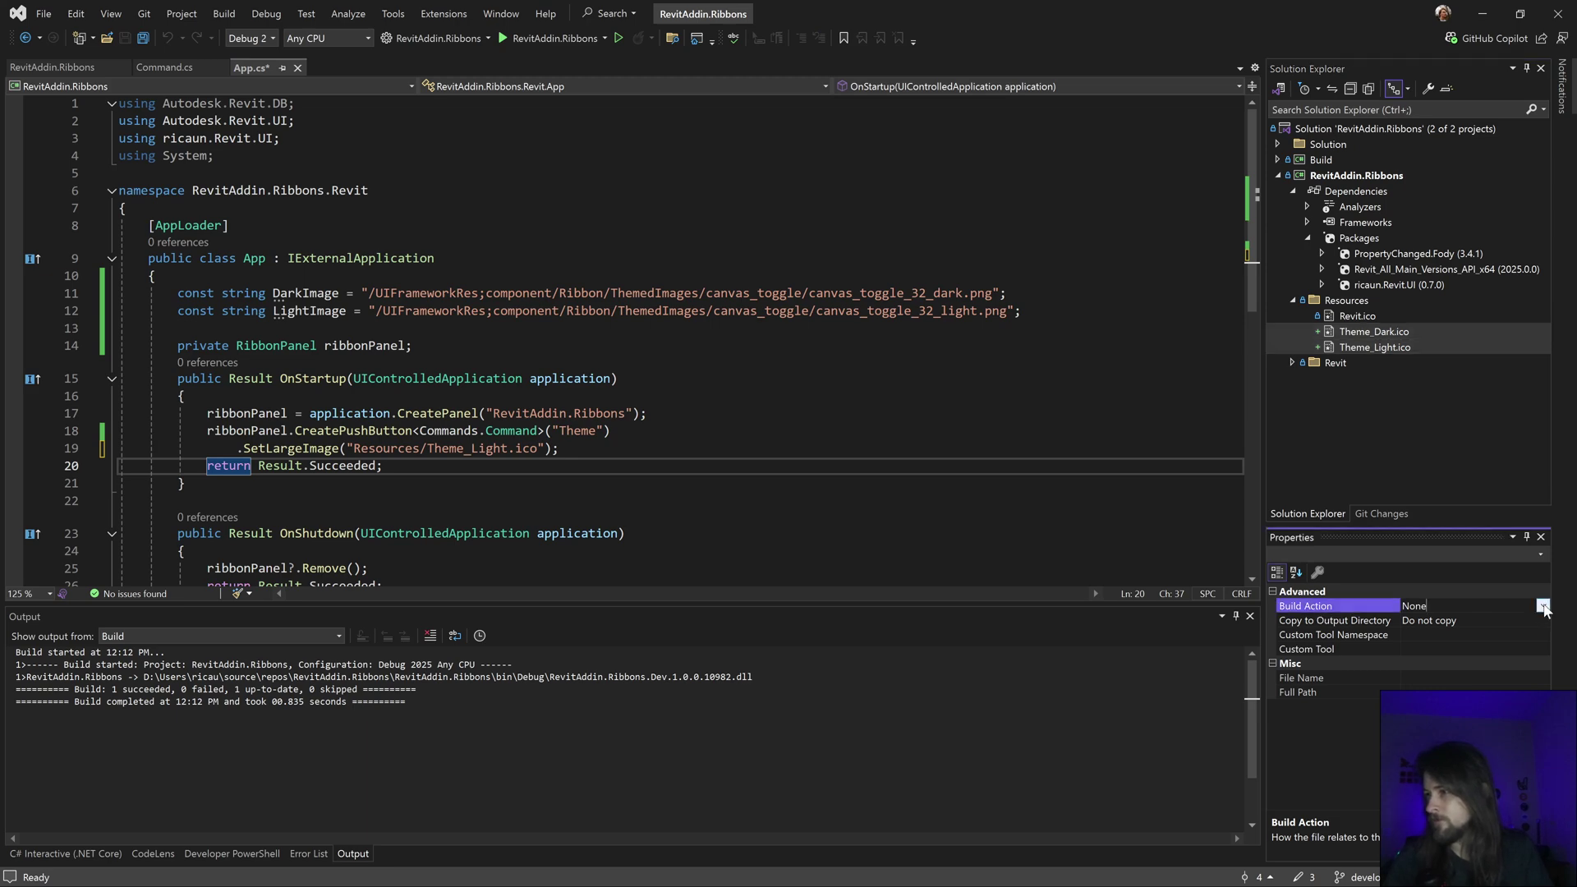
left_click(1371, 621)
left_click(613, 430)
key("F5")
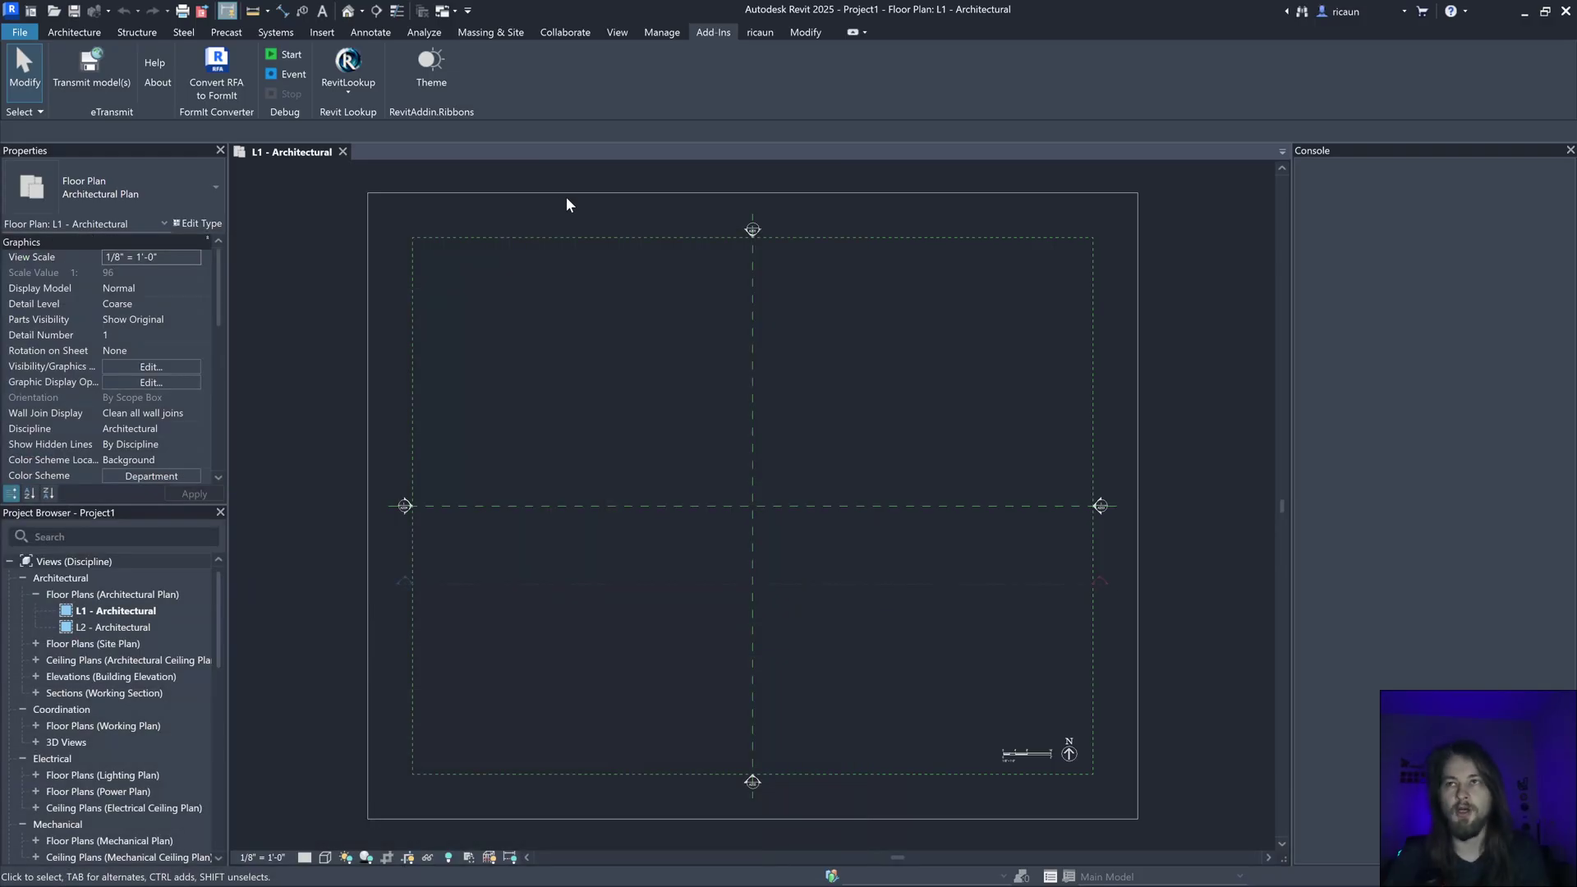
left_click(441, 76)
left_click(450, 81)
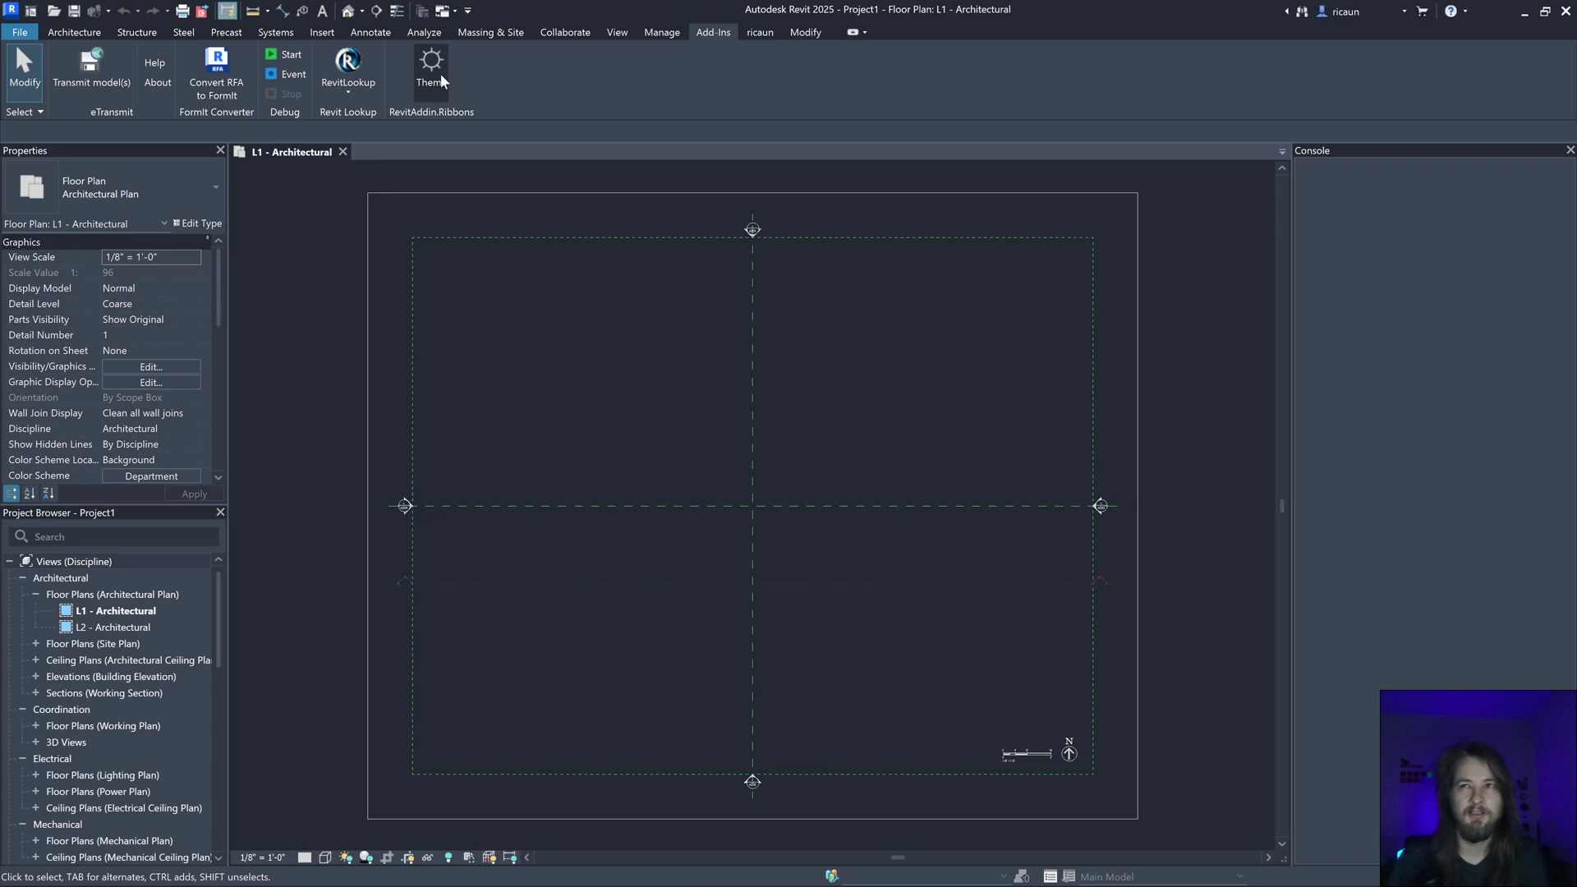
left_click(450, 82)
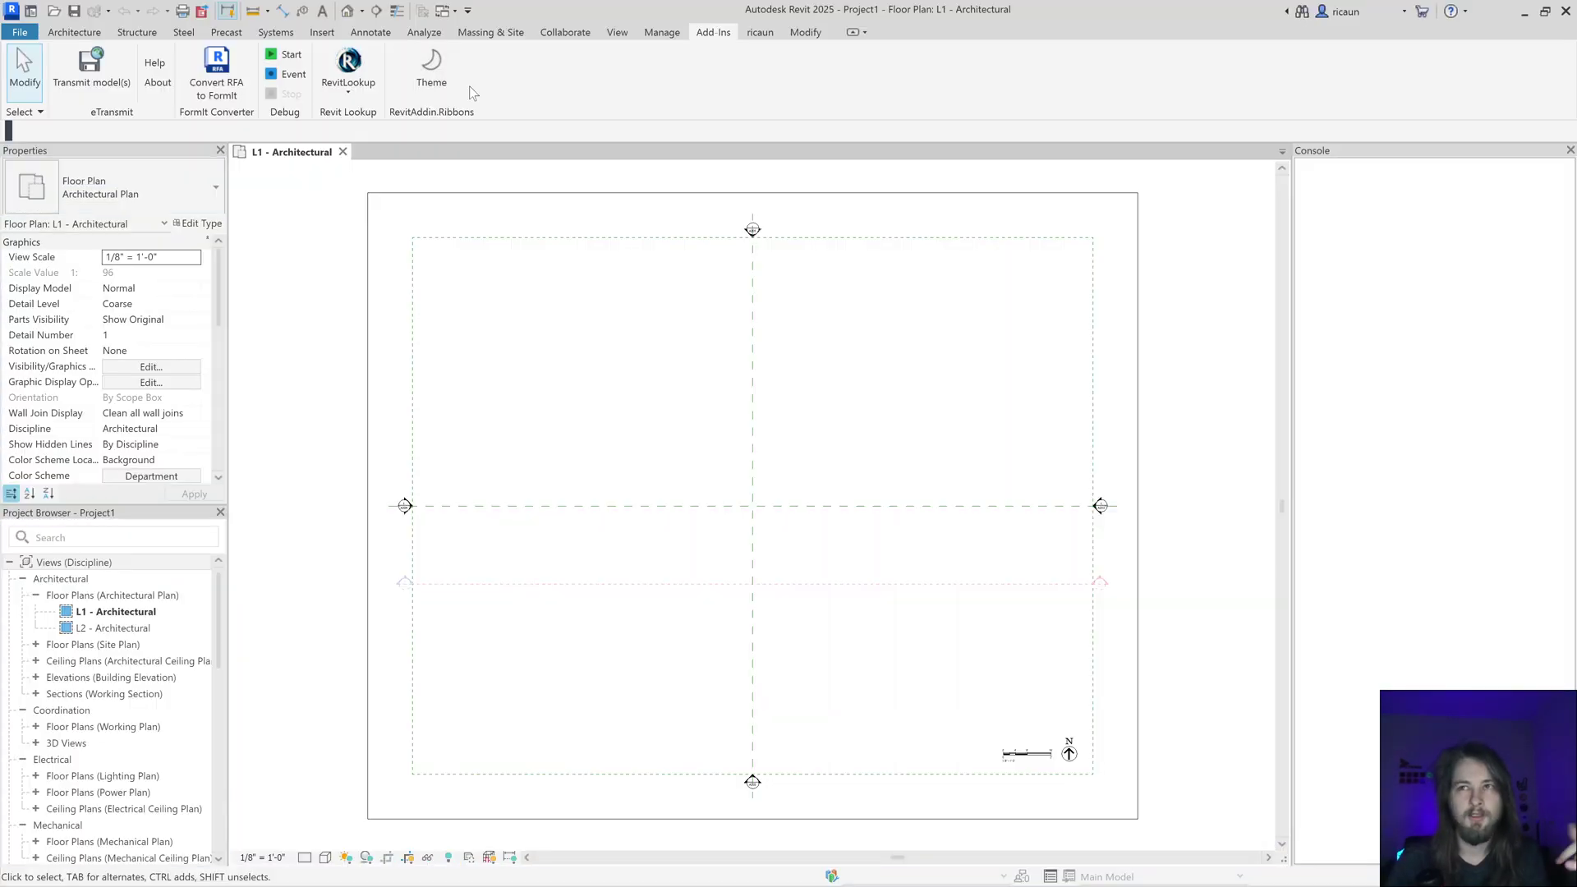
left_click(445, 85)
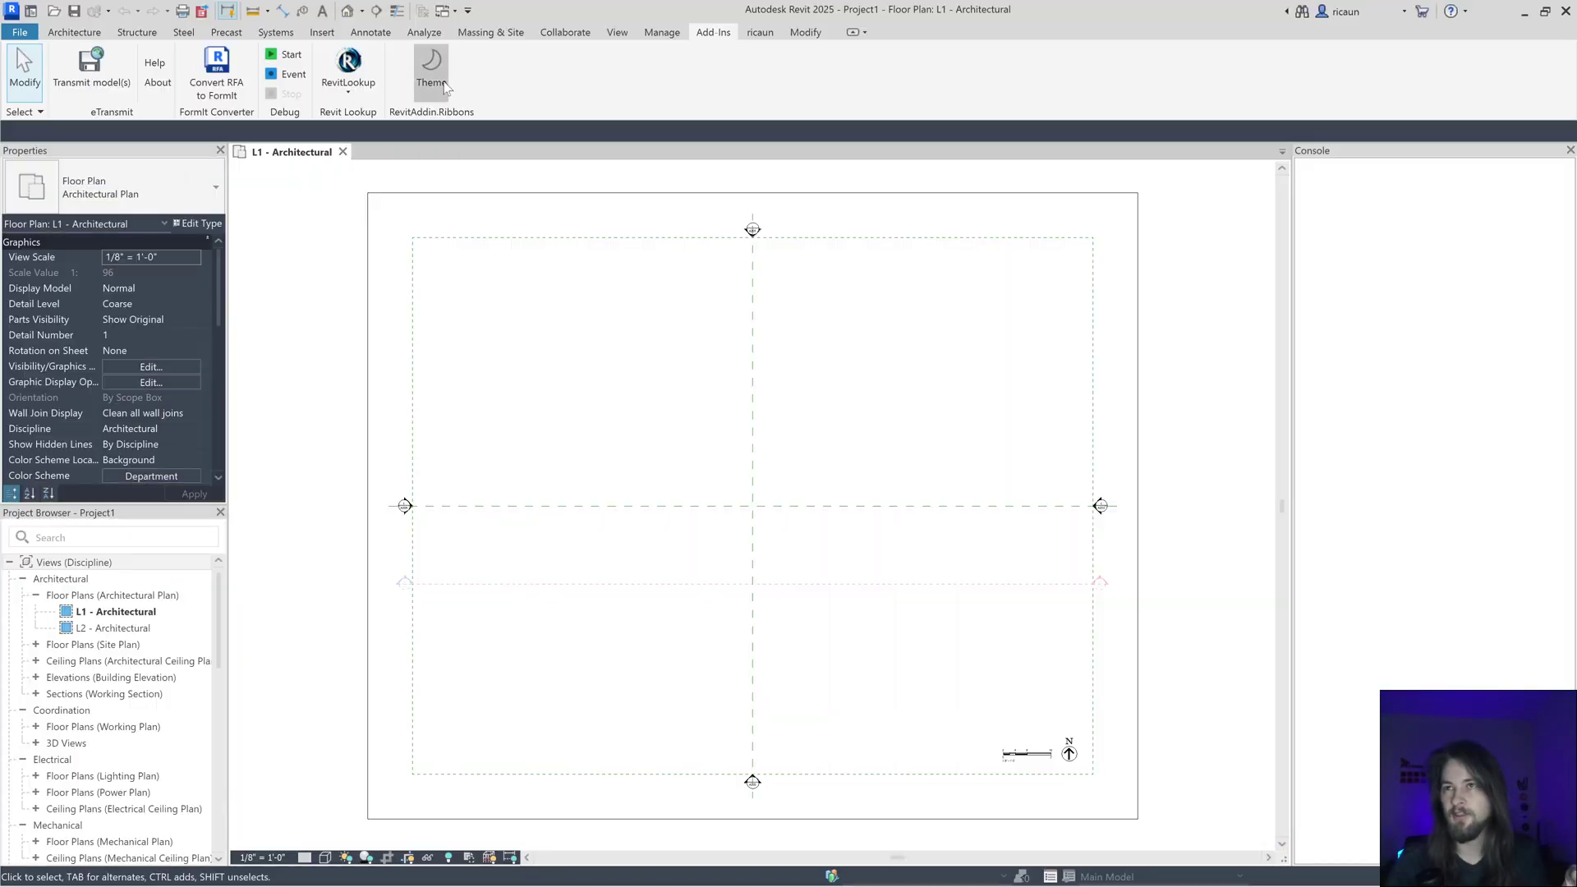
left_click(442, 80)
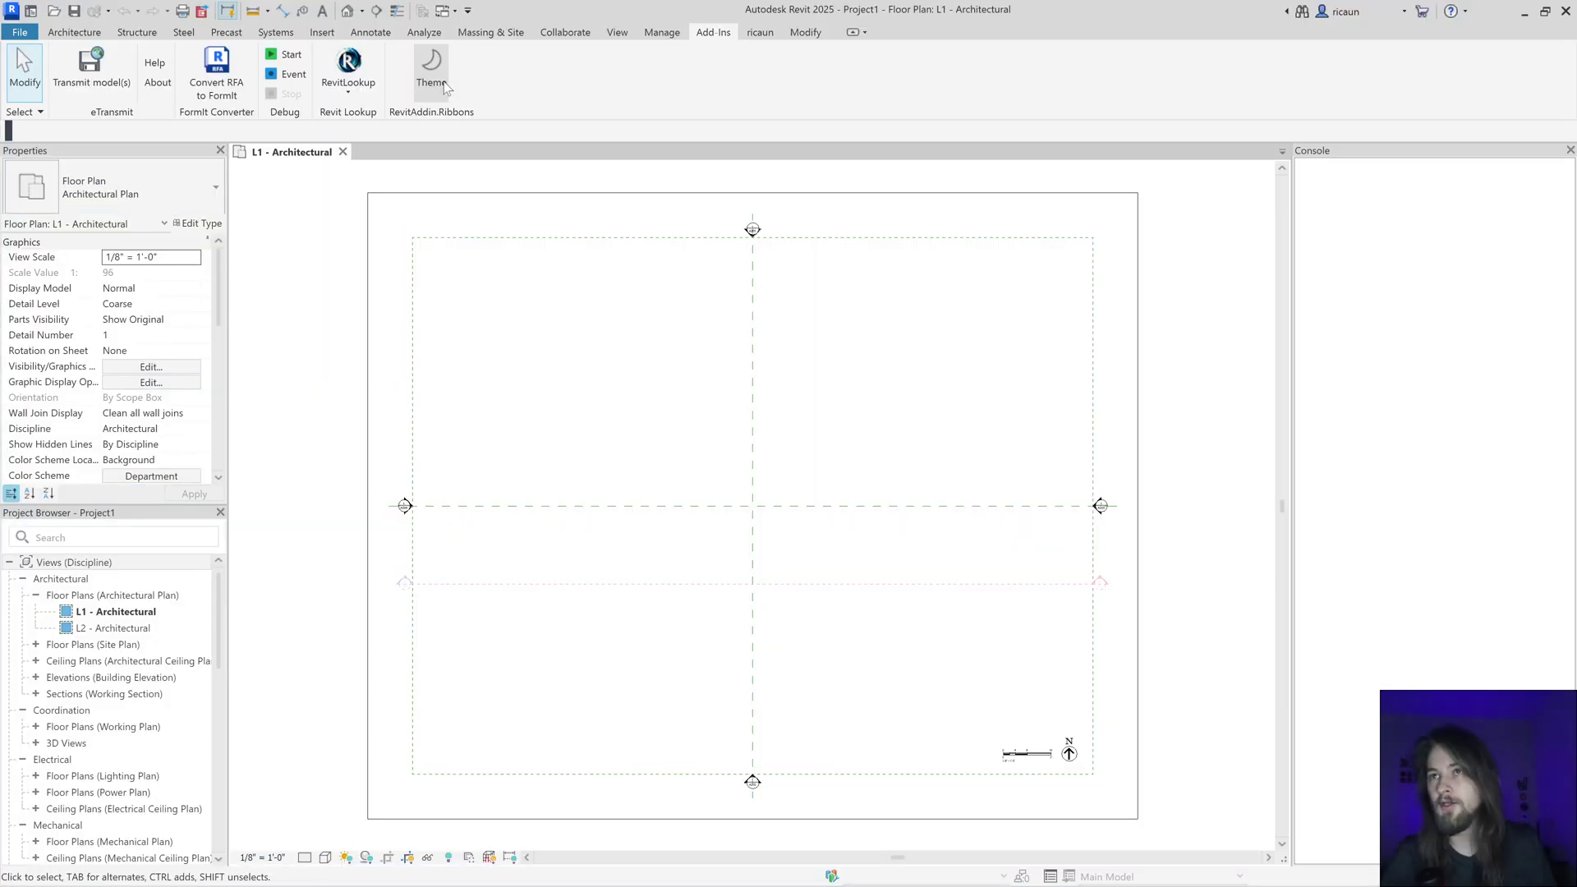
left_click(443, 79)
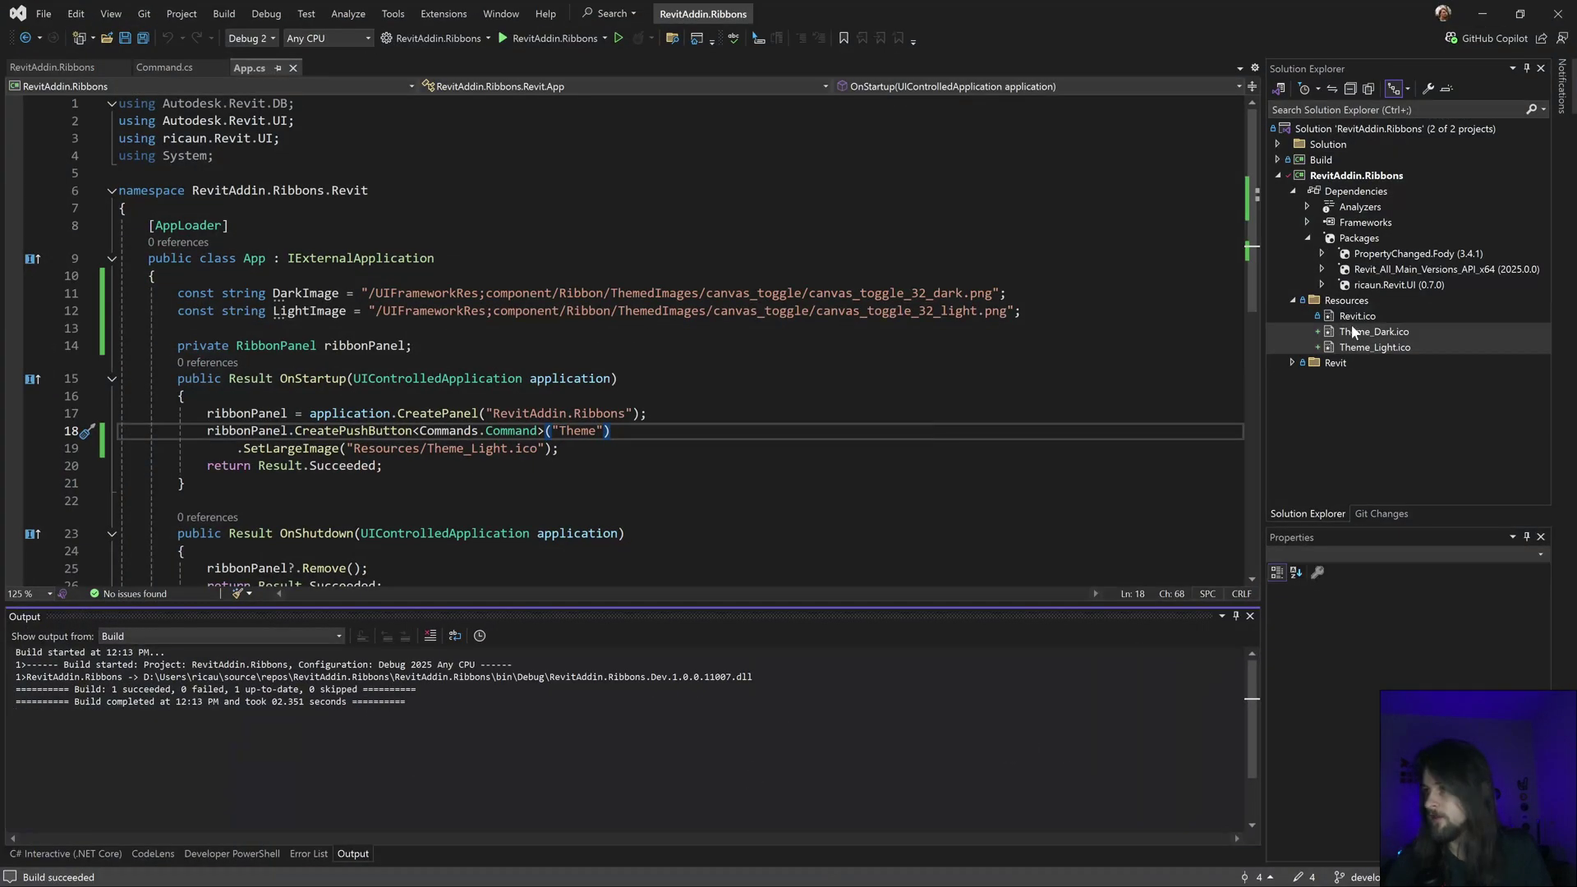
- Confirm Theme_Dark.ico's Build Action is Resource, leaving it unchanged
left_click(1380, 336)
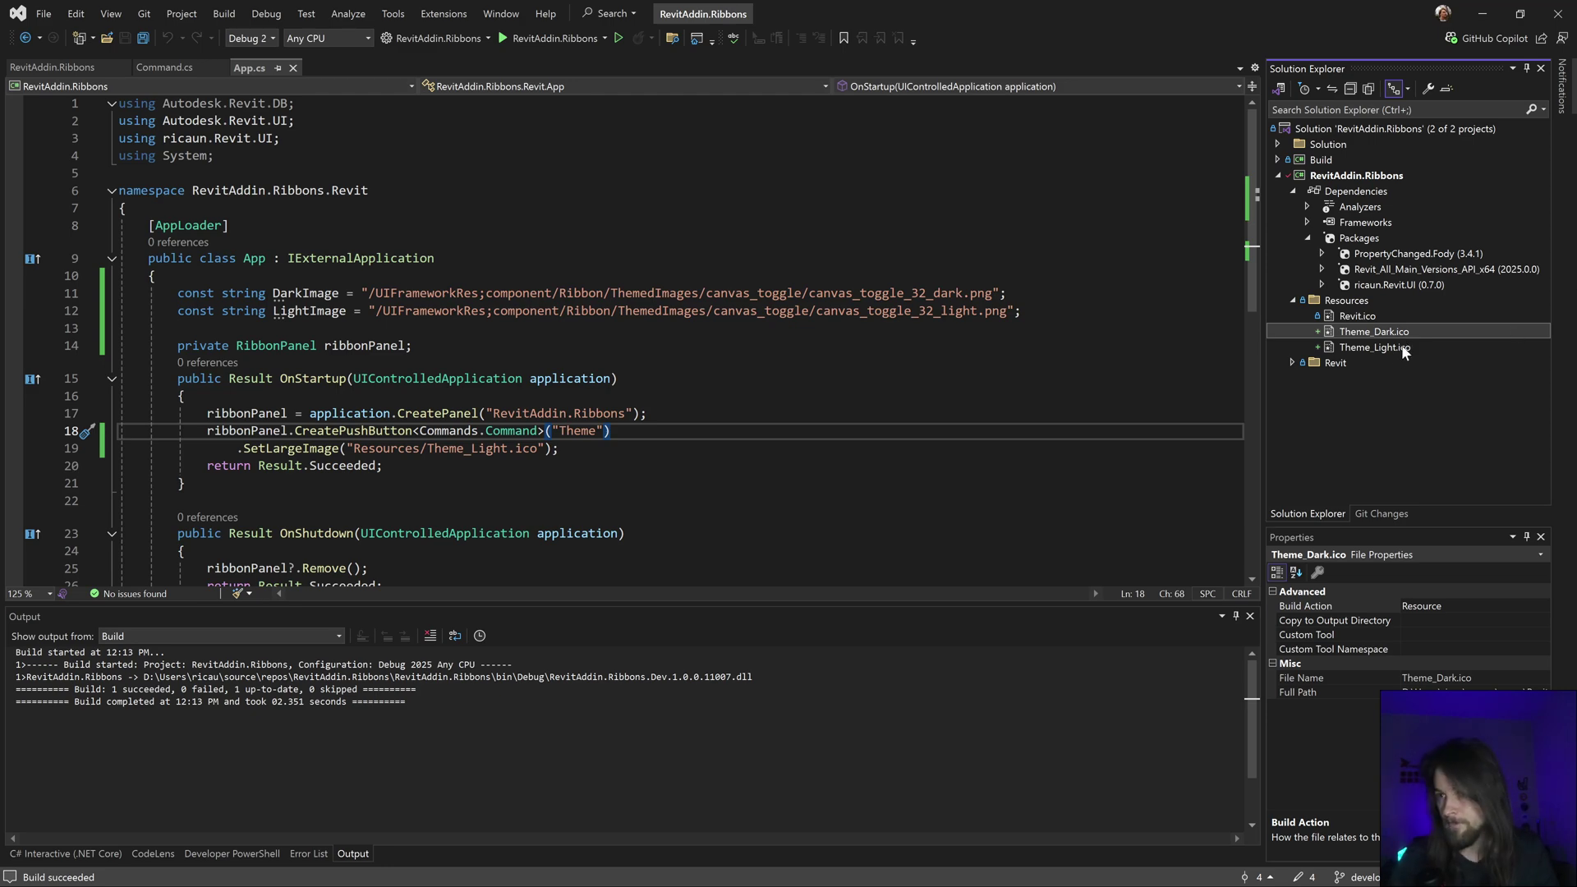
left_click(1406, 342)
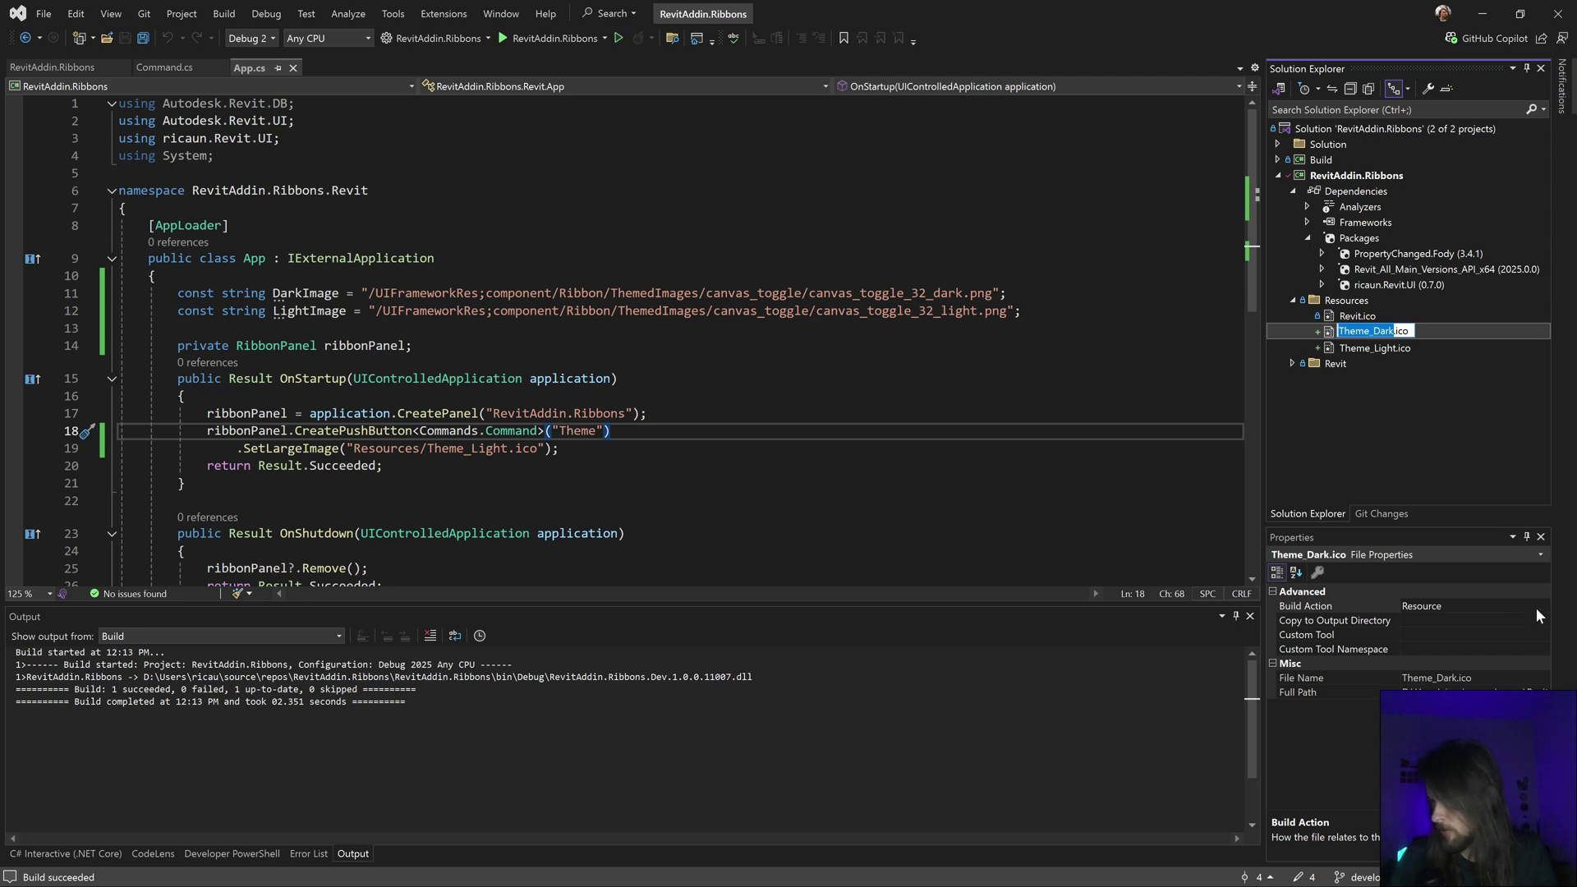
left_click(1397, 331)
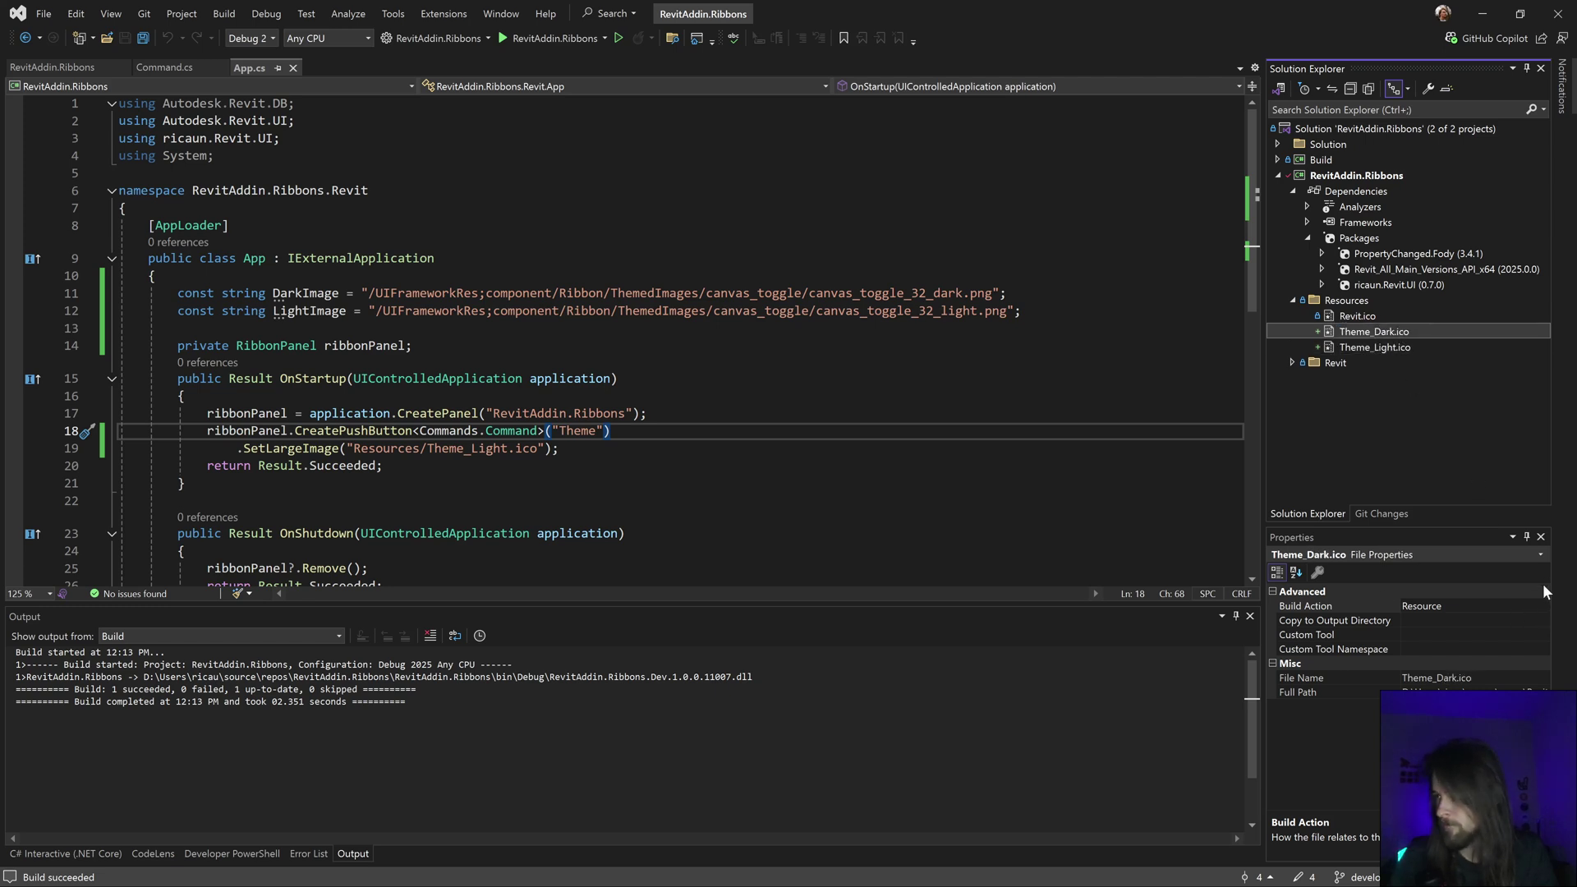
left_click(1544, 607)
scroll(1432, 645, "down", 1)
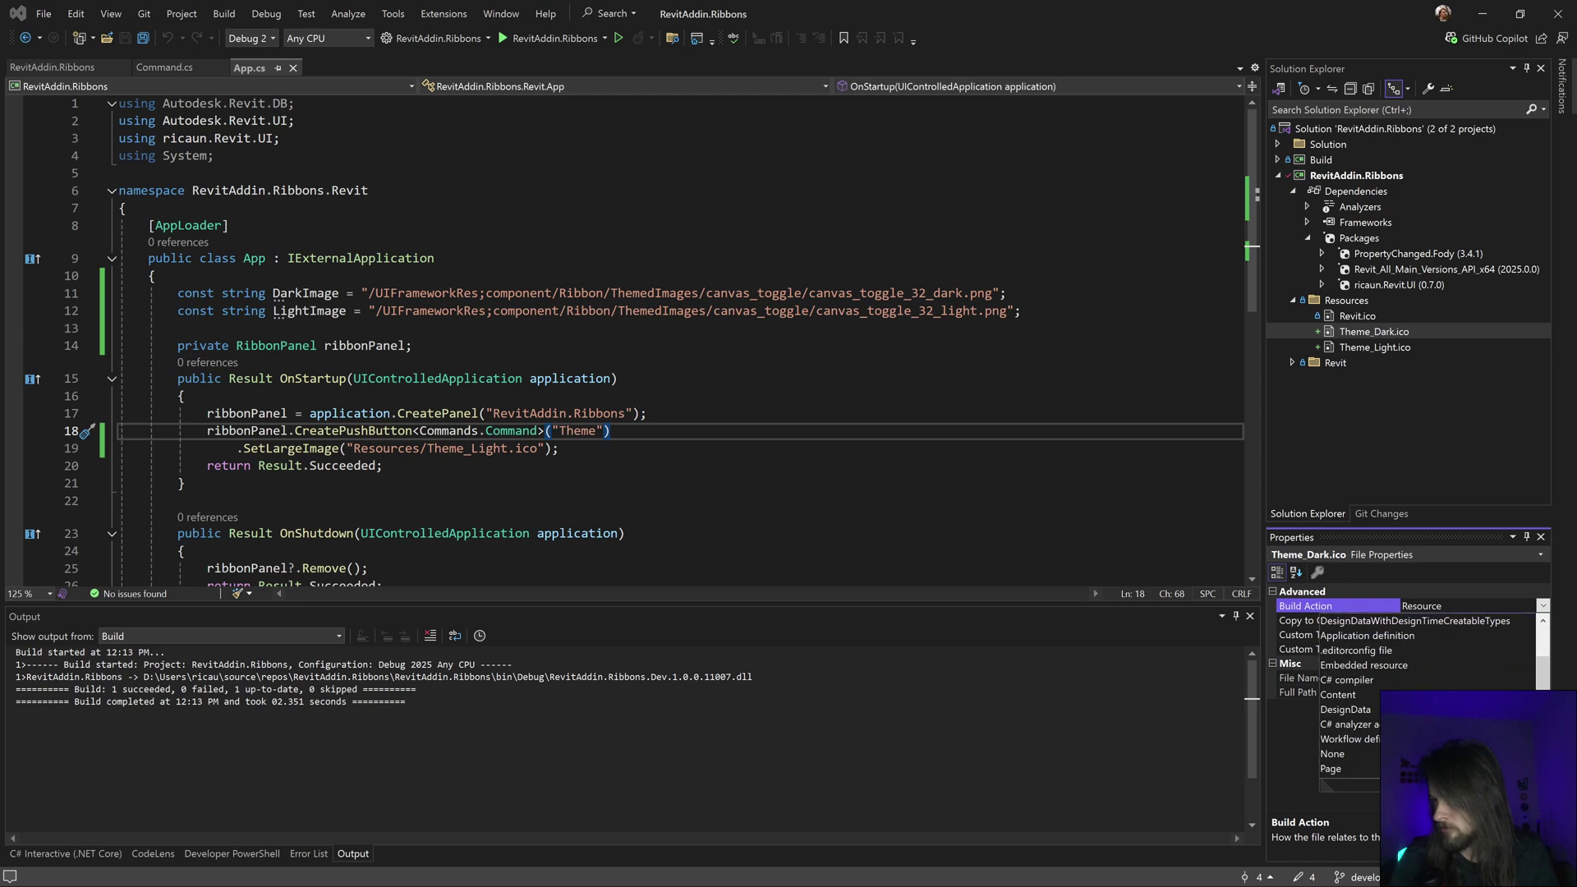
left_click(493, 293)
- Rebuild the add-in from the code editor with Ctrl+Shift+B
left_click(227, 225)
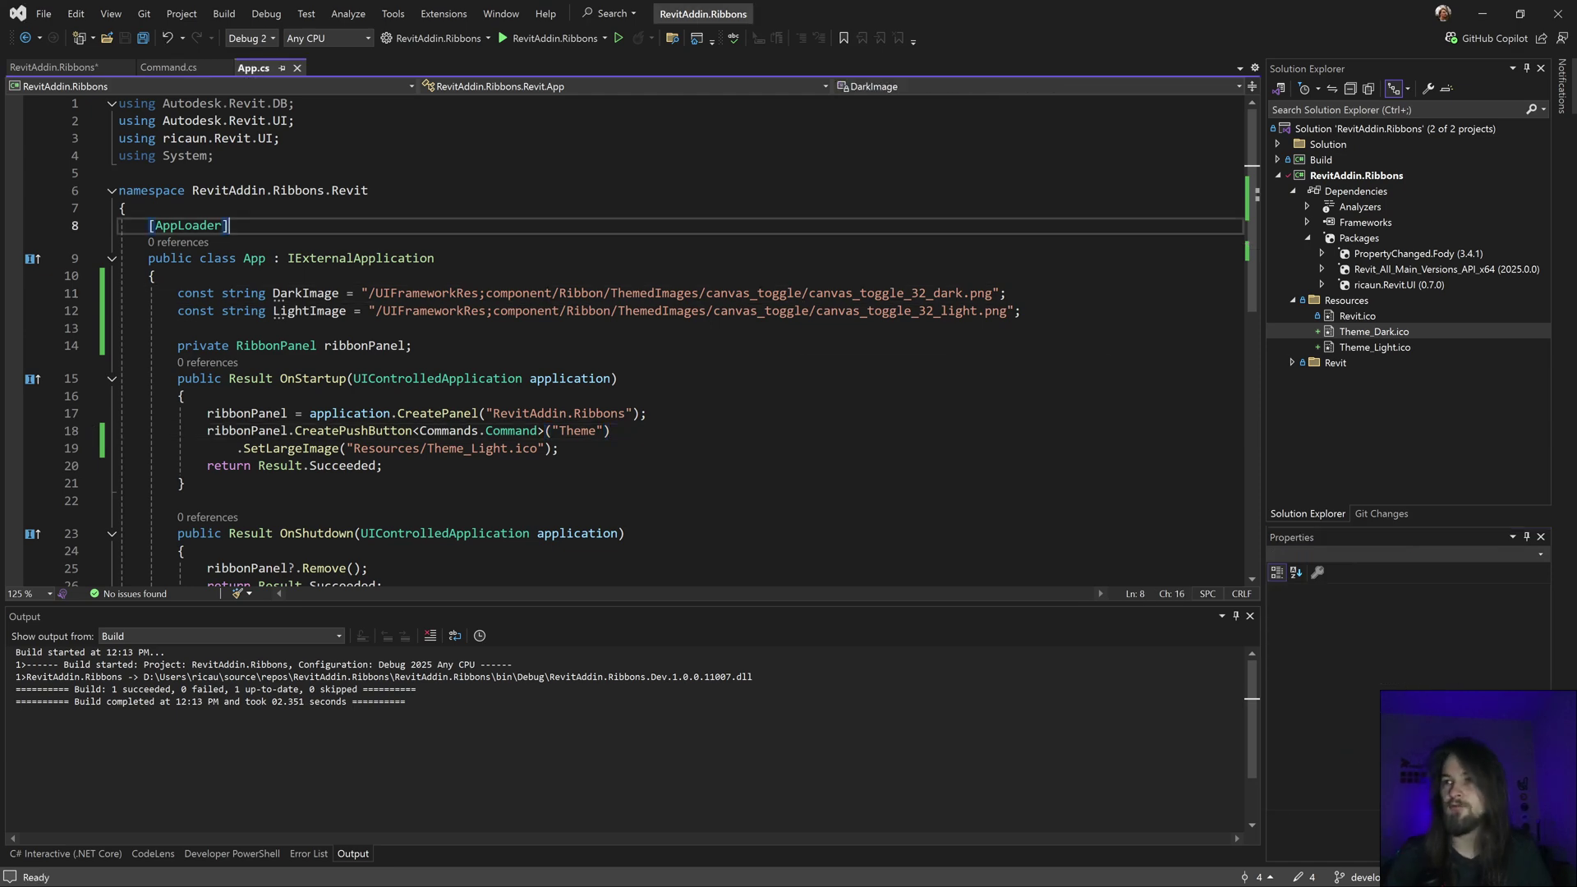
left_click(437, 257)
key("ctrl+shift+b")
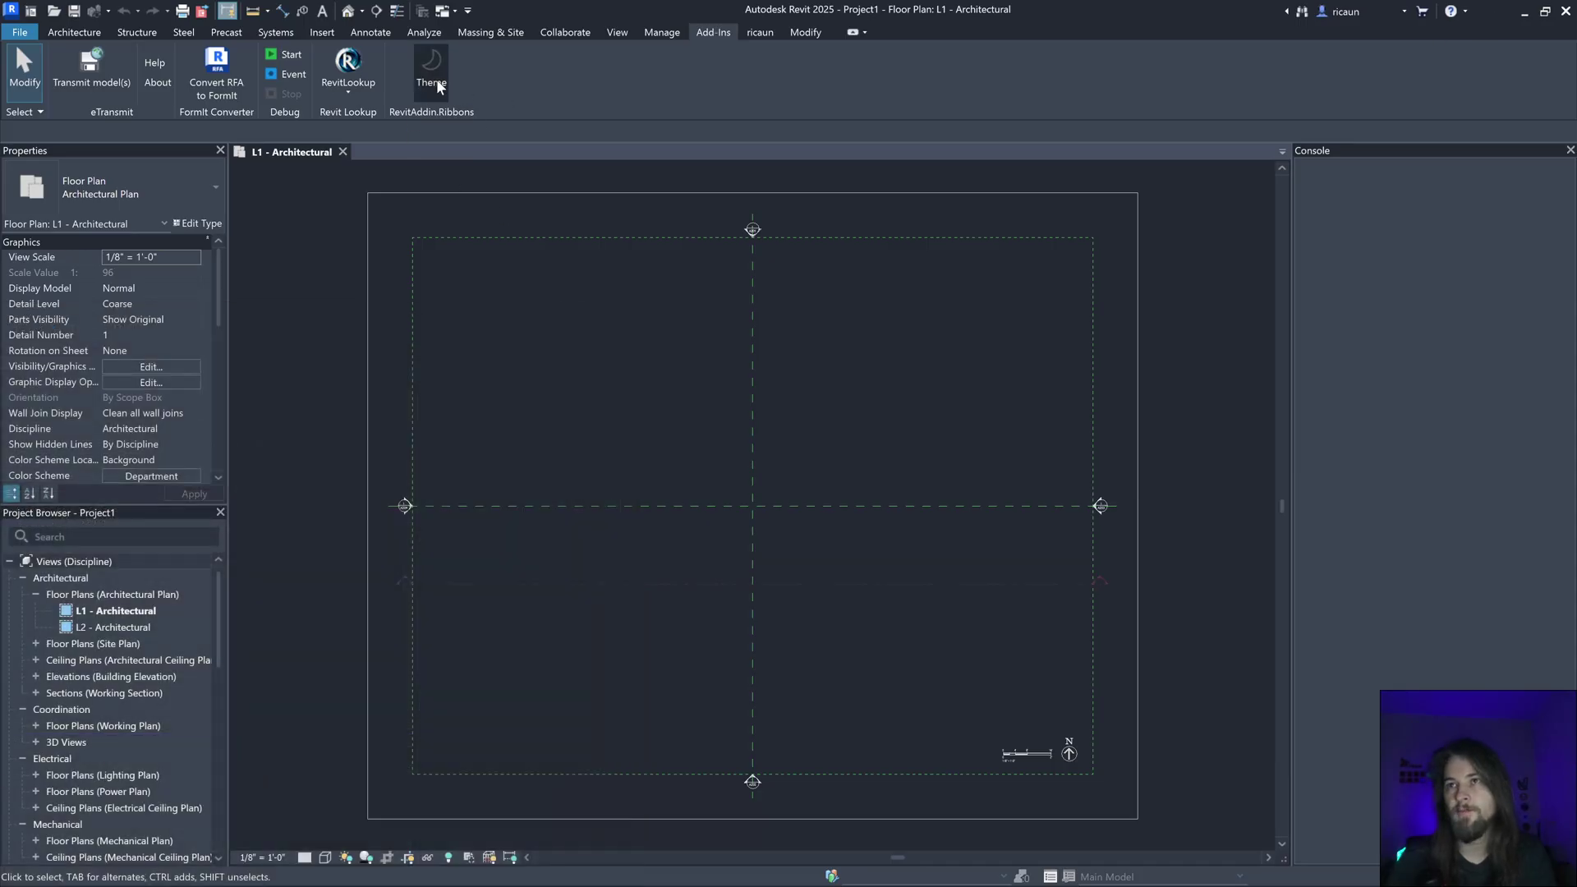
- Toggle Revit to light and back to dark with the new-icon Theme button, then return to App.cs
left_click(438, 84)
left_click(434, 78)
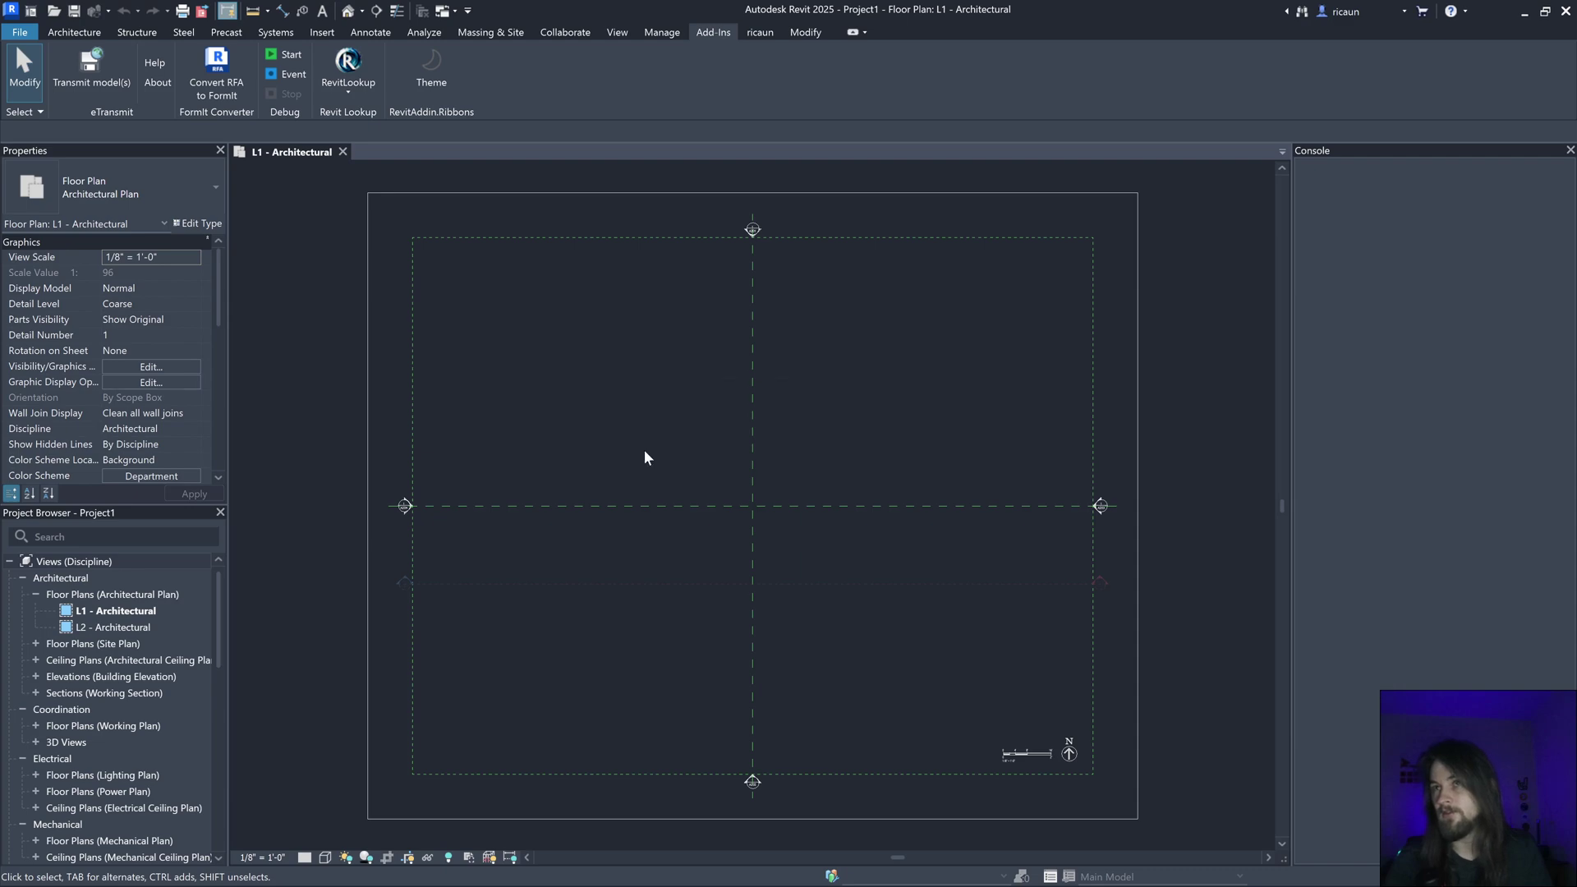
key("Down")
key("Down")
key("Down")
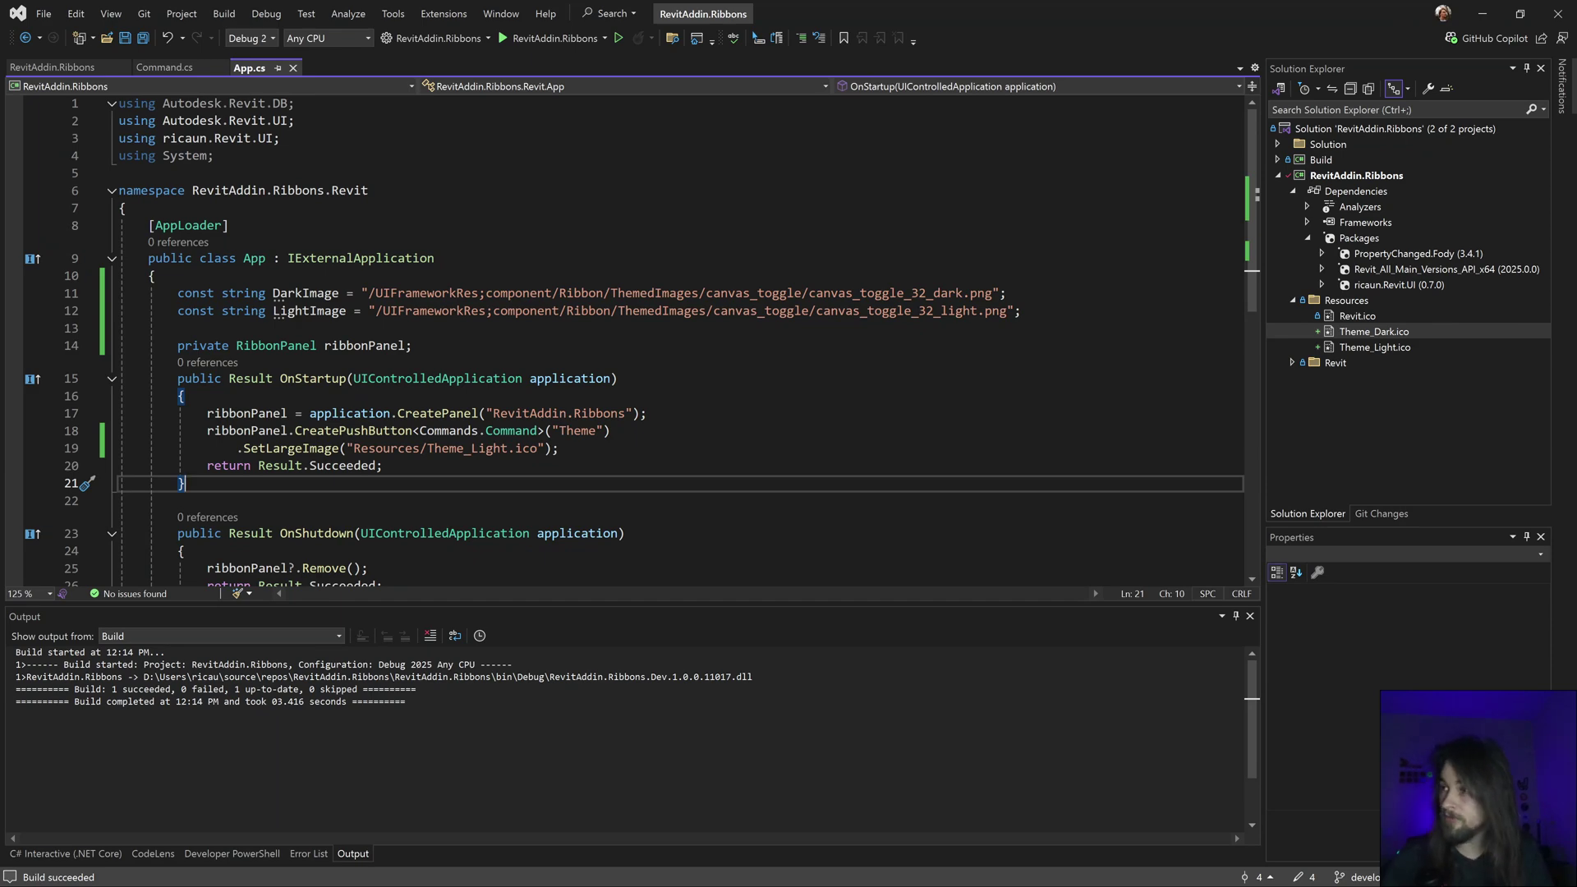
- Choose a new Build Action for Theme_Dark.ico in the Properties window
left_click(1373, 332)
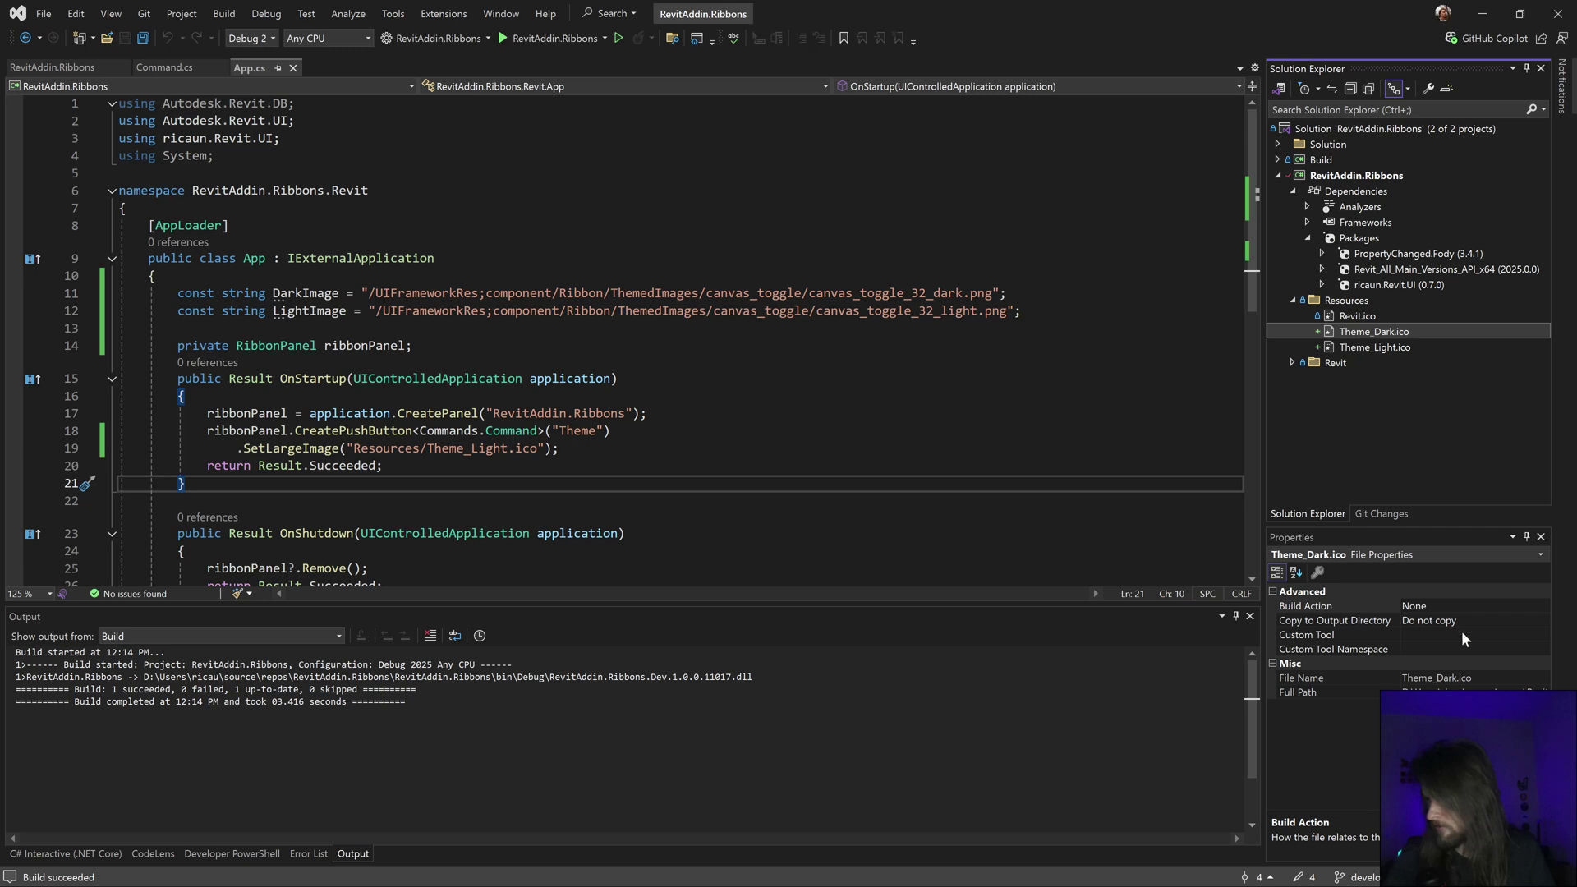
left_click(1529, 607)
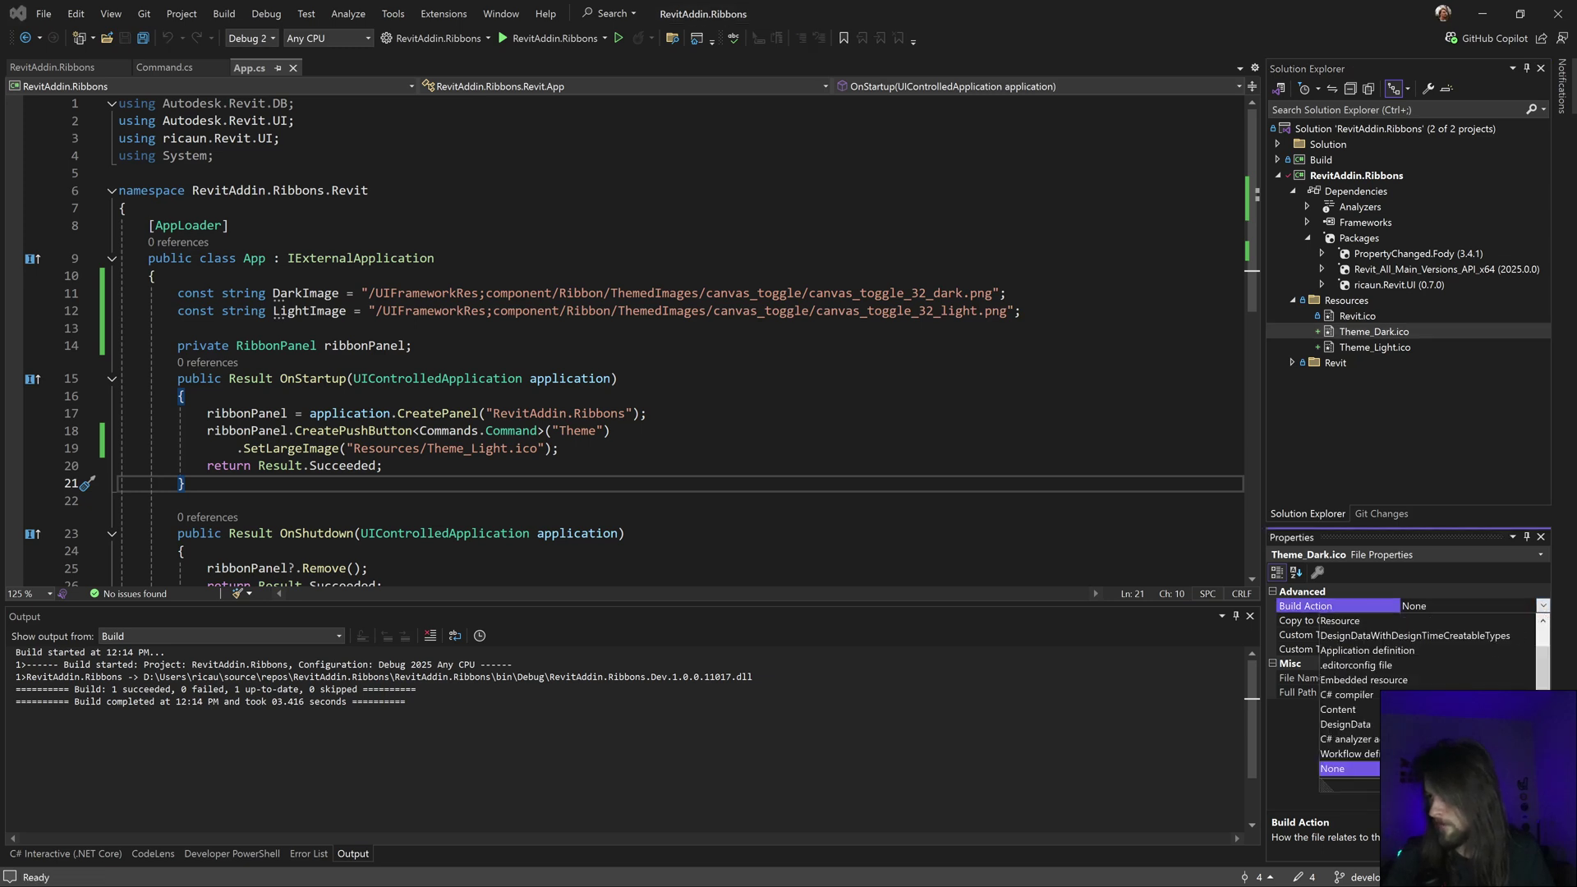
scroll(1407, 688, "up", 2)
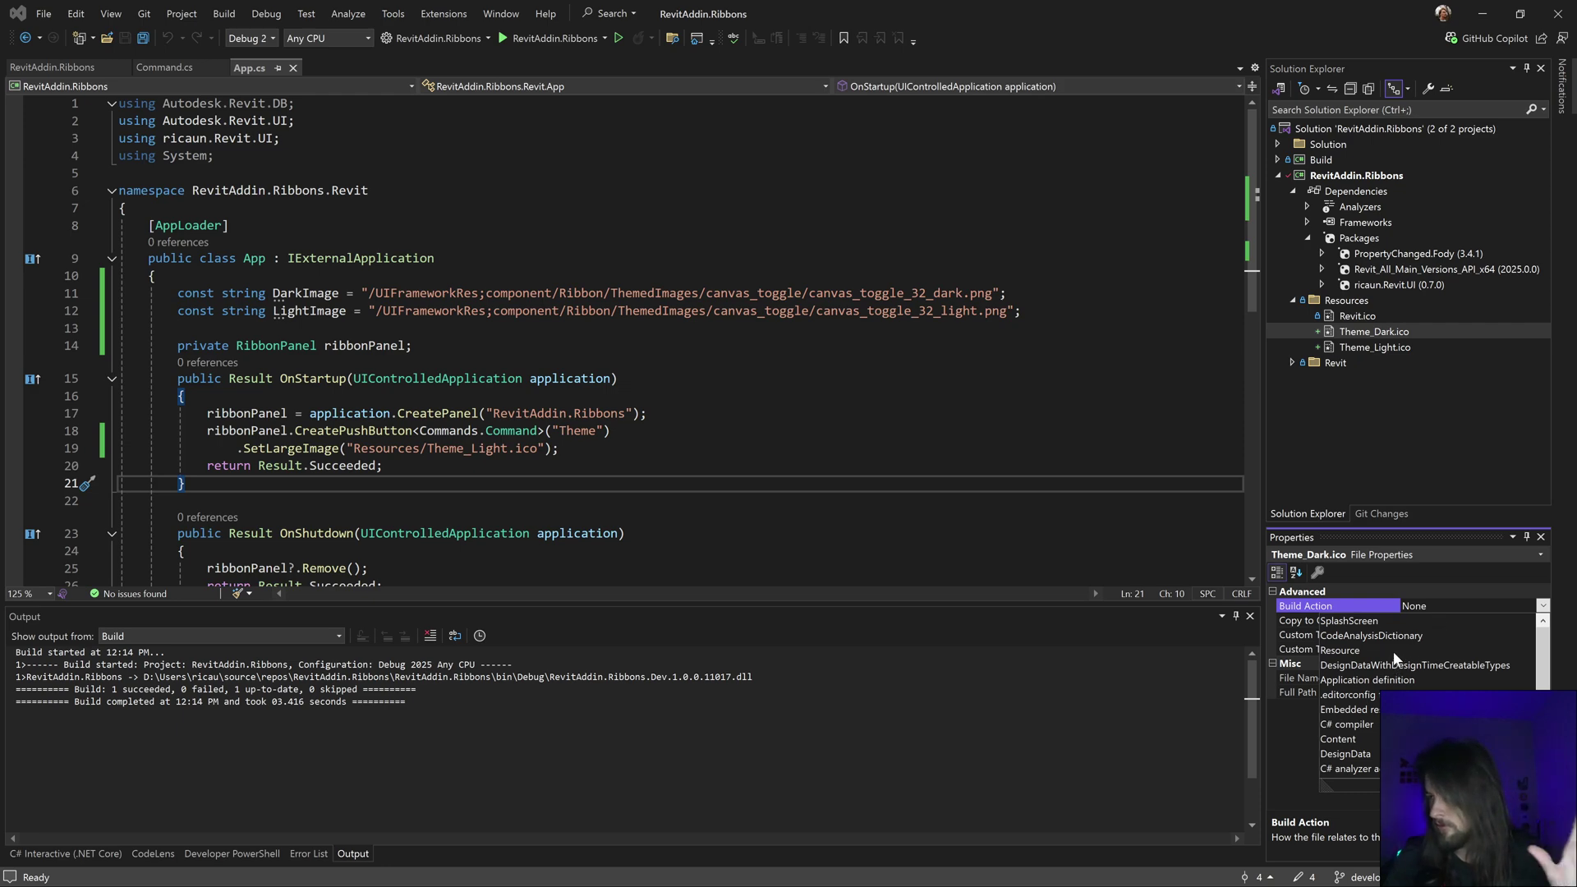
left_click(1340, 649)
left_click(157, 274)
- Rebuild the add-in project with Ctrl+Shift+B
key("Down")
key("Down")
key("Down")
key("End")
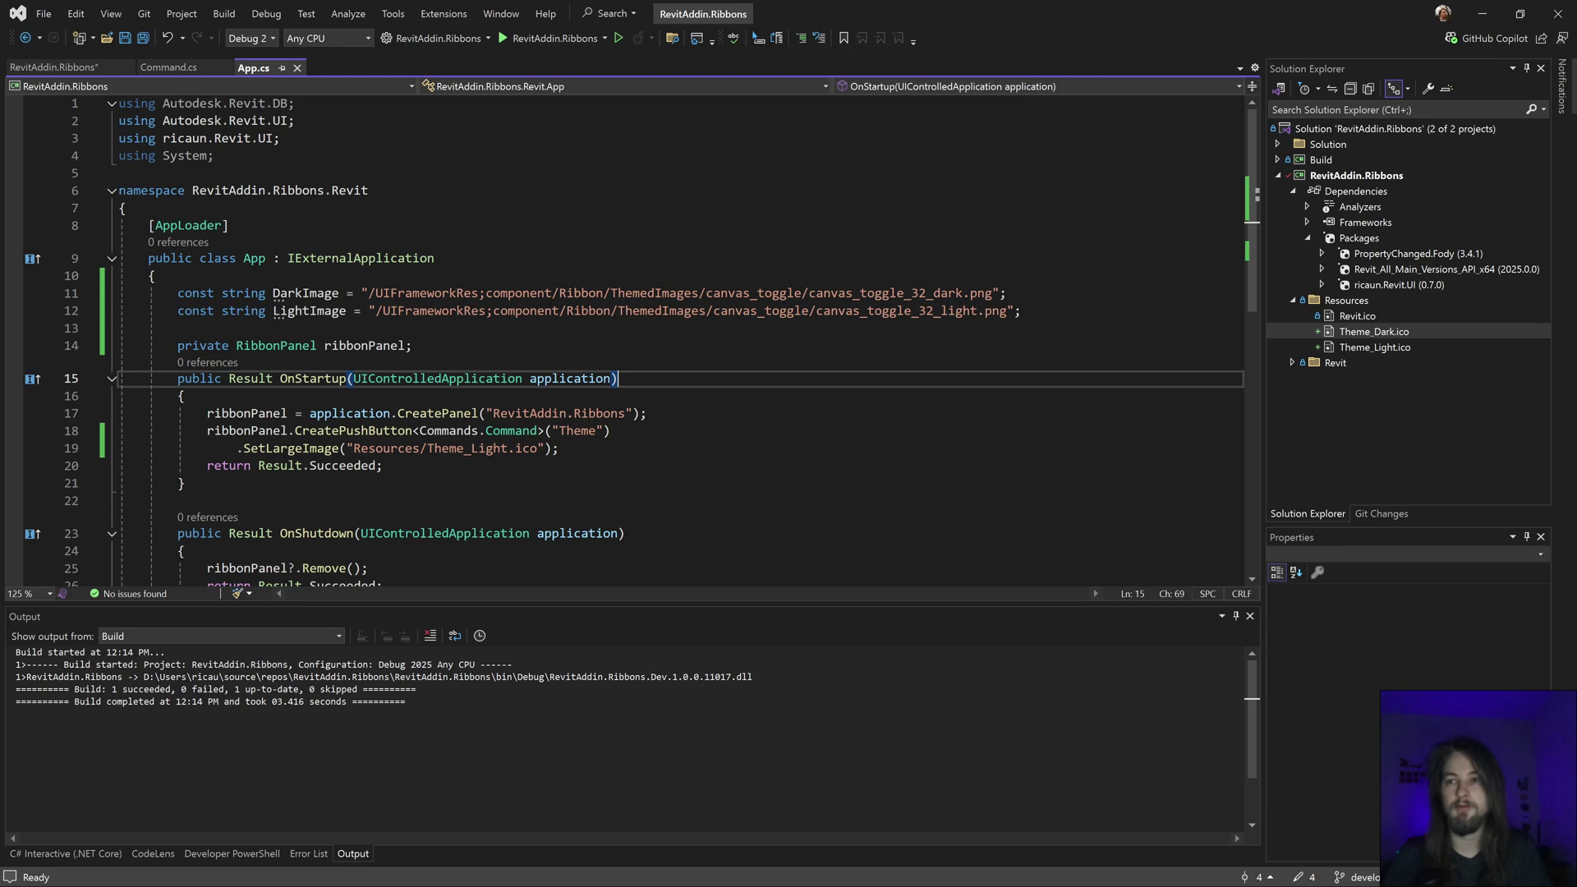
key("ctrl+shift+b")
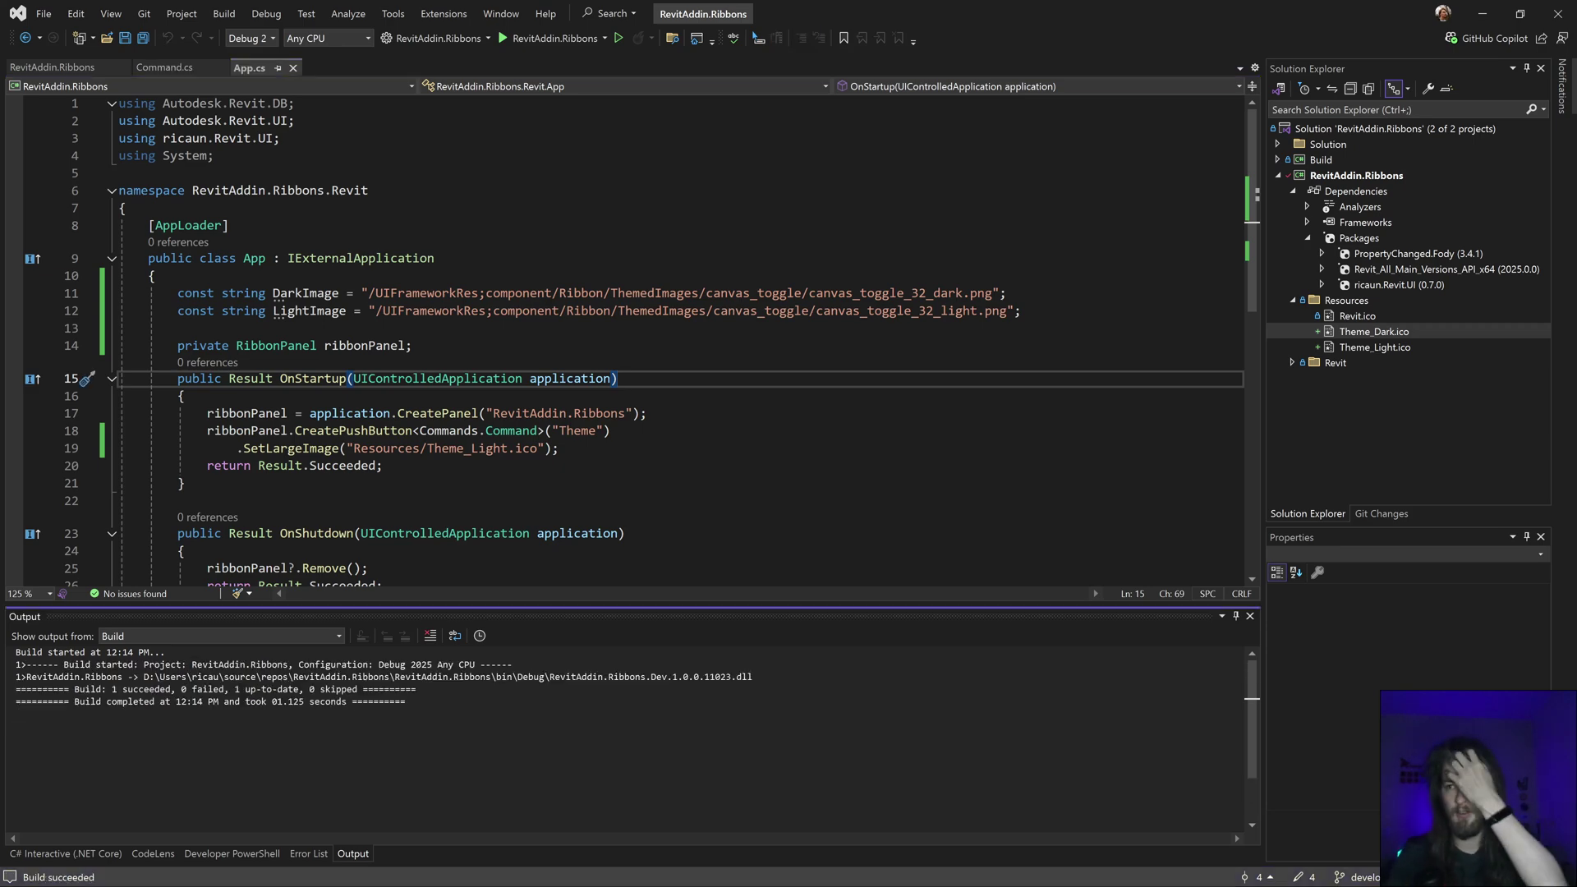
scroll(274, 311, "down", 3)
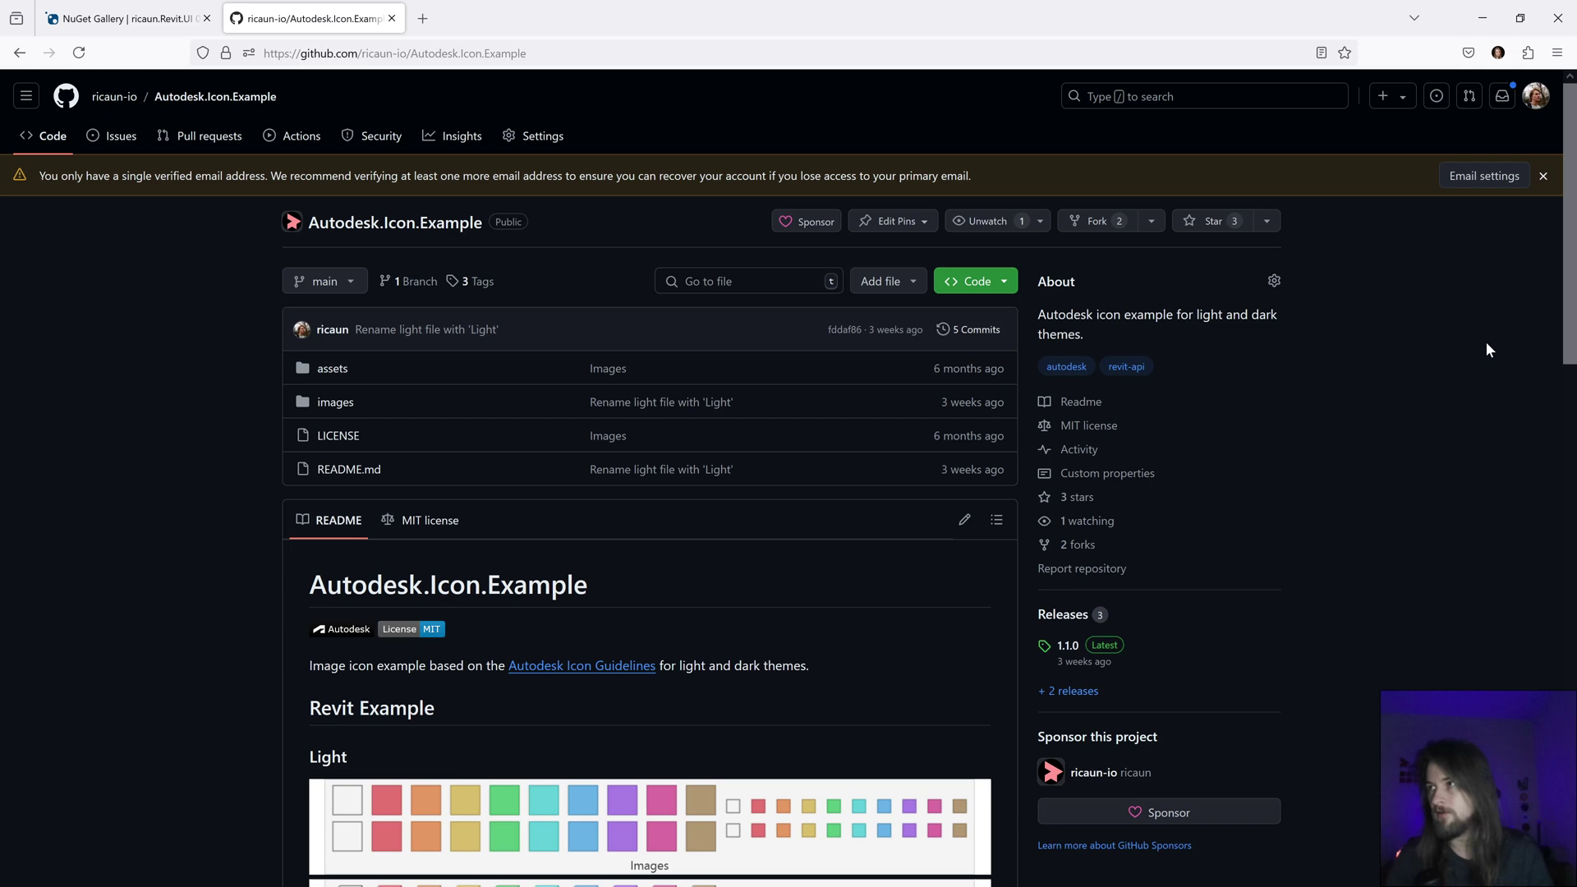
scroll(1354, 530, "down", 2)
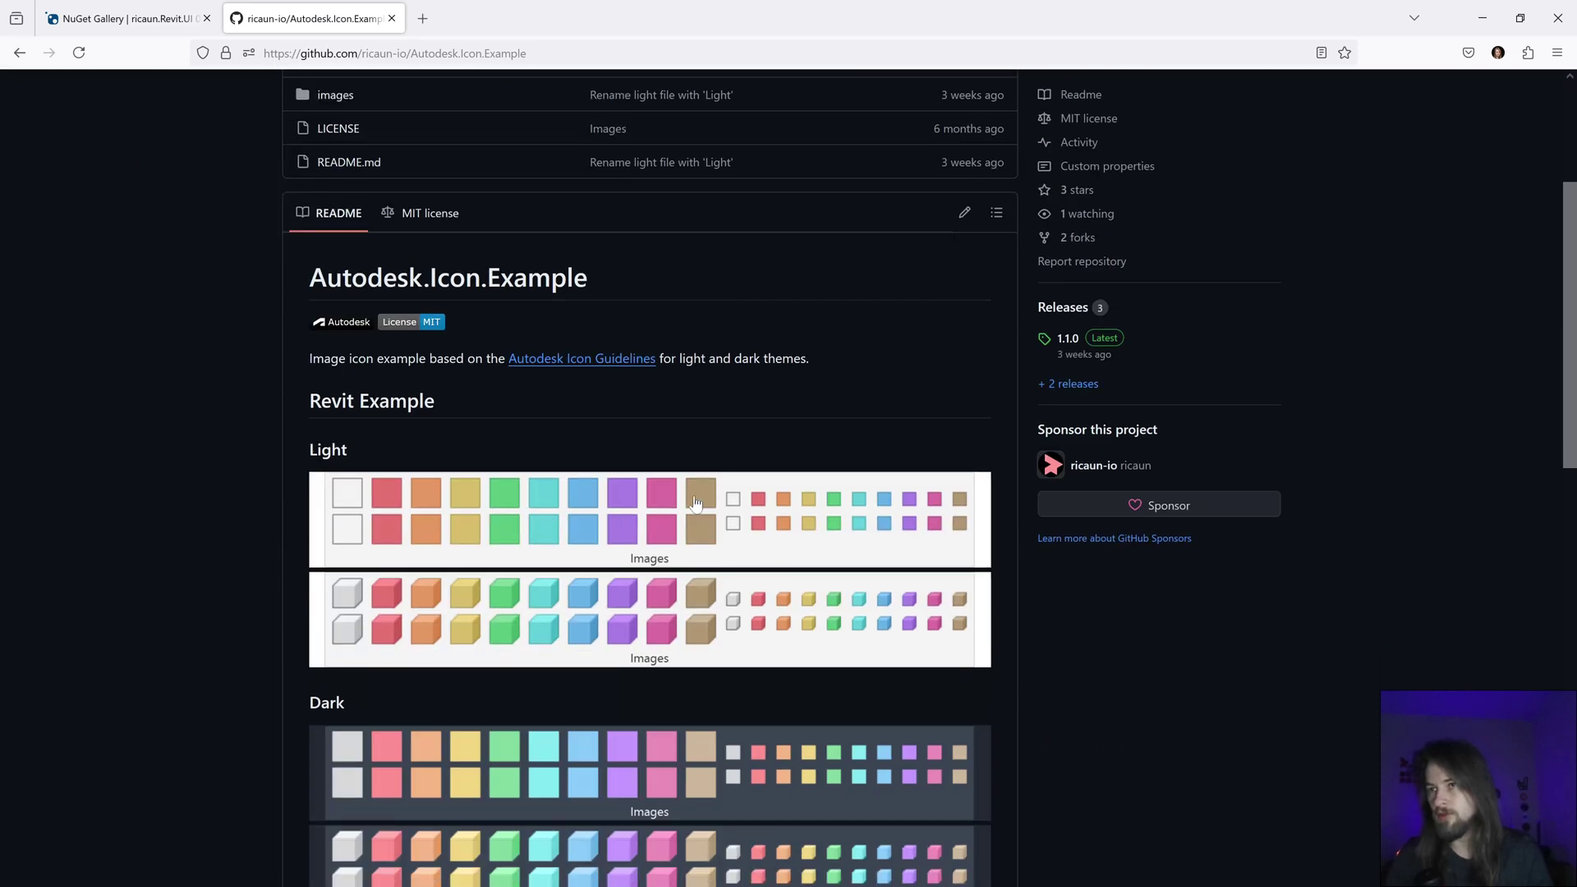
scroll(1155, 435, "up", 2)
- Open the 1.1.0 release and copy the Box-Yellow-Light.ico asset's download link
left_click(1073, 518)
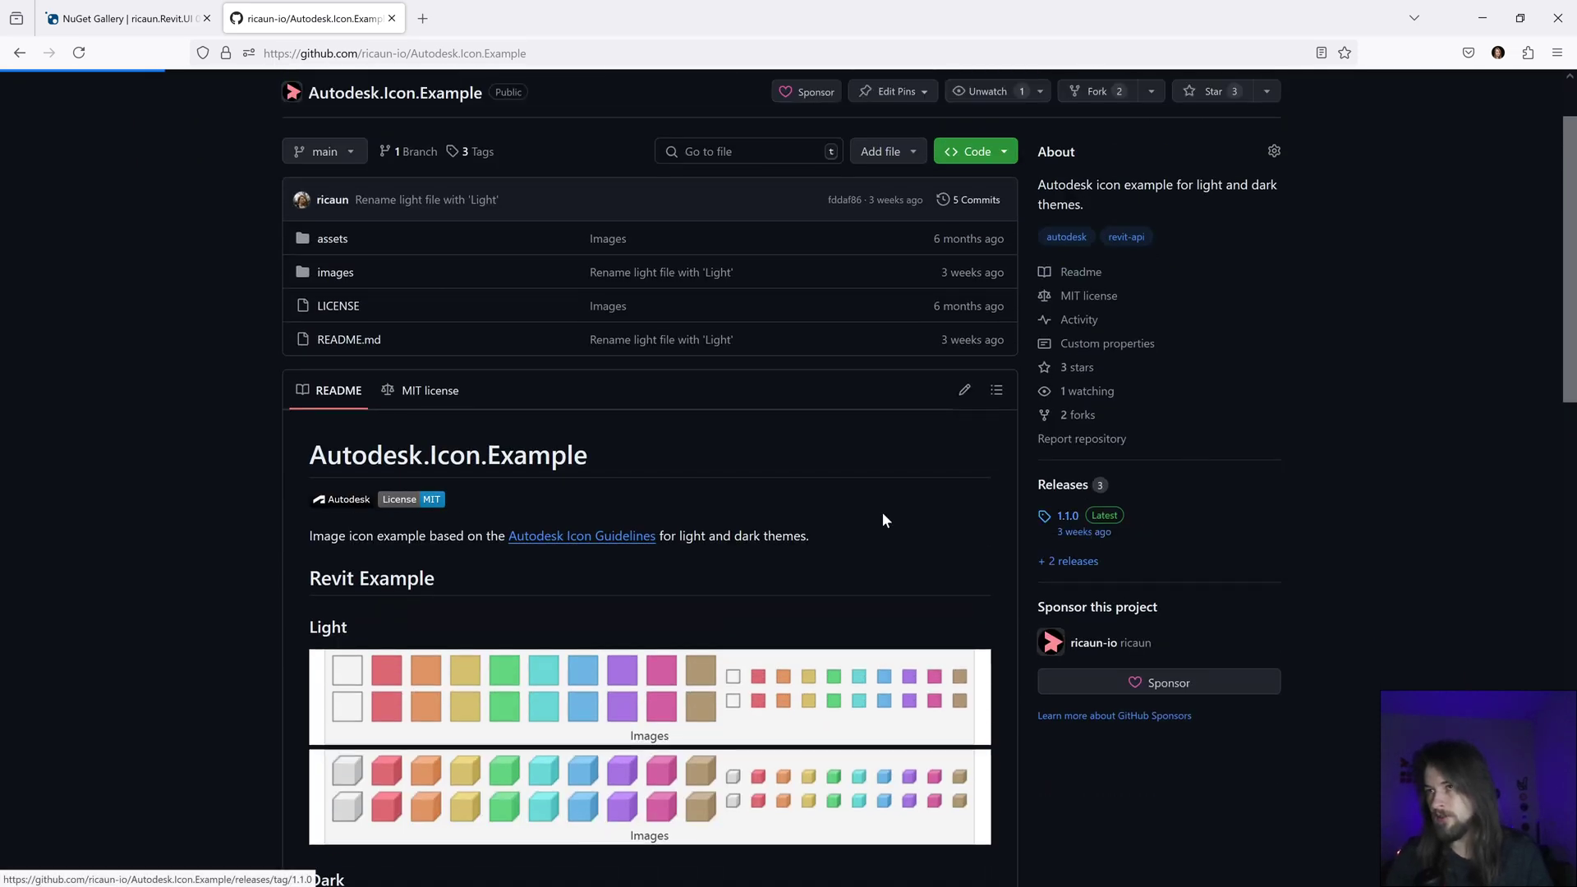
scroll(677, 406, "down", 3)
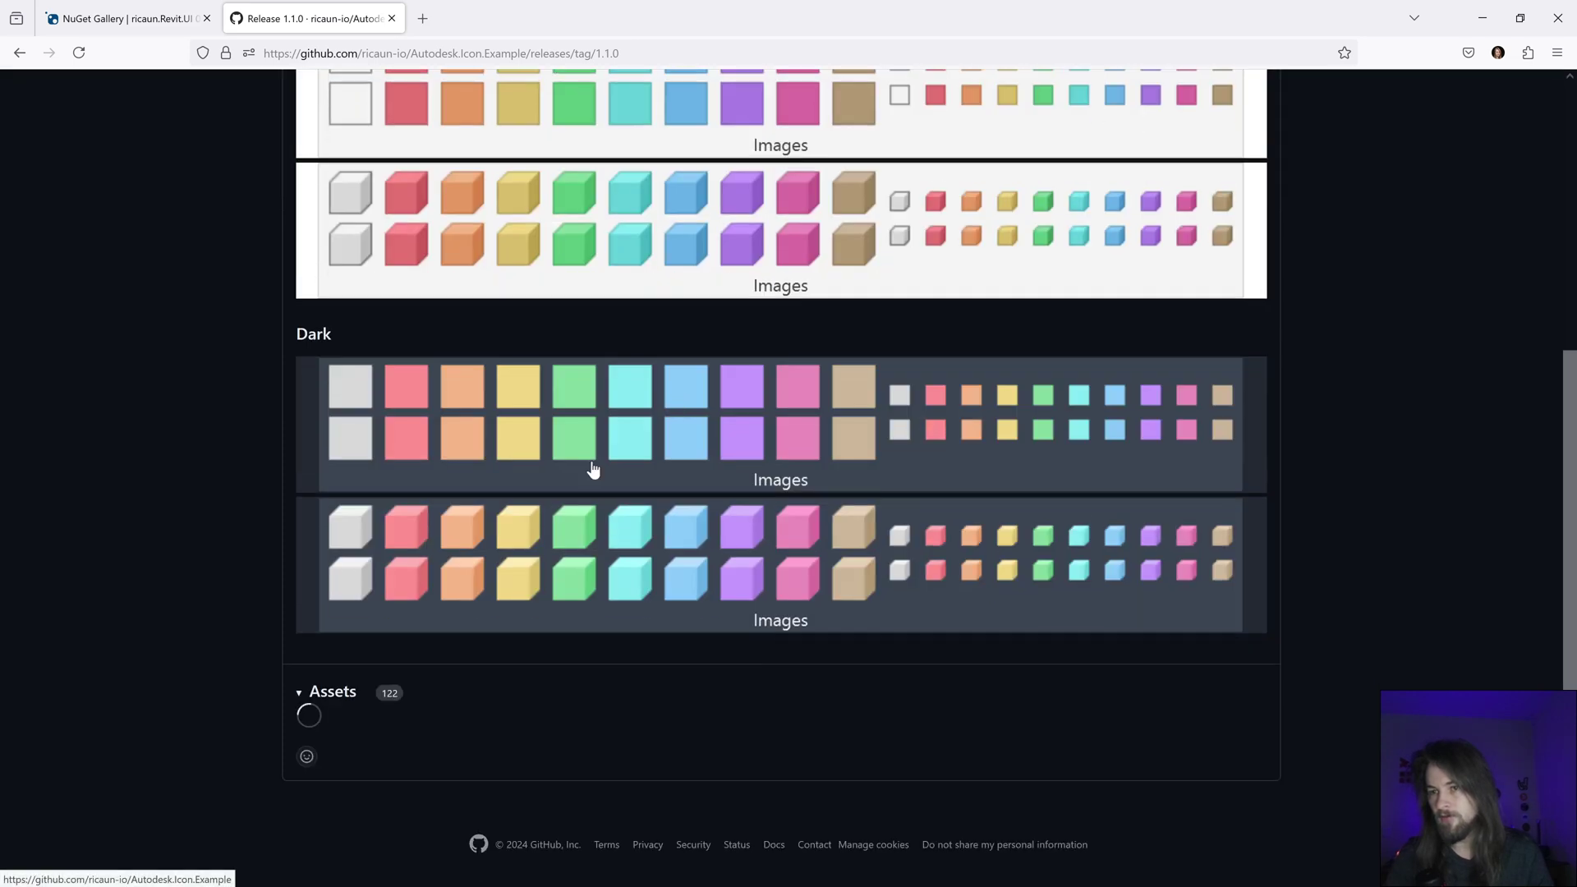
scroll(695, 507, "up", 3)
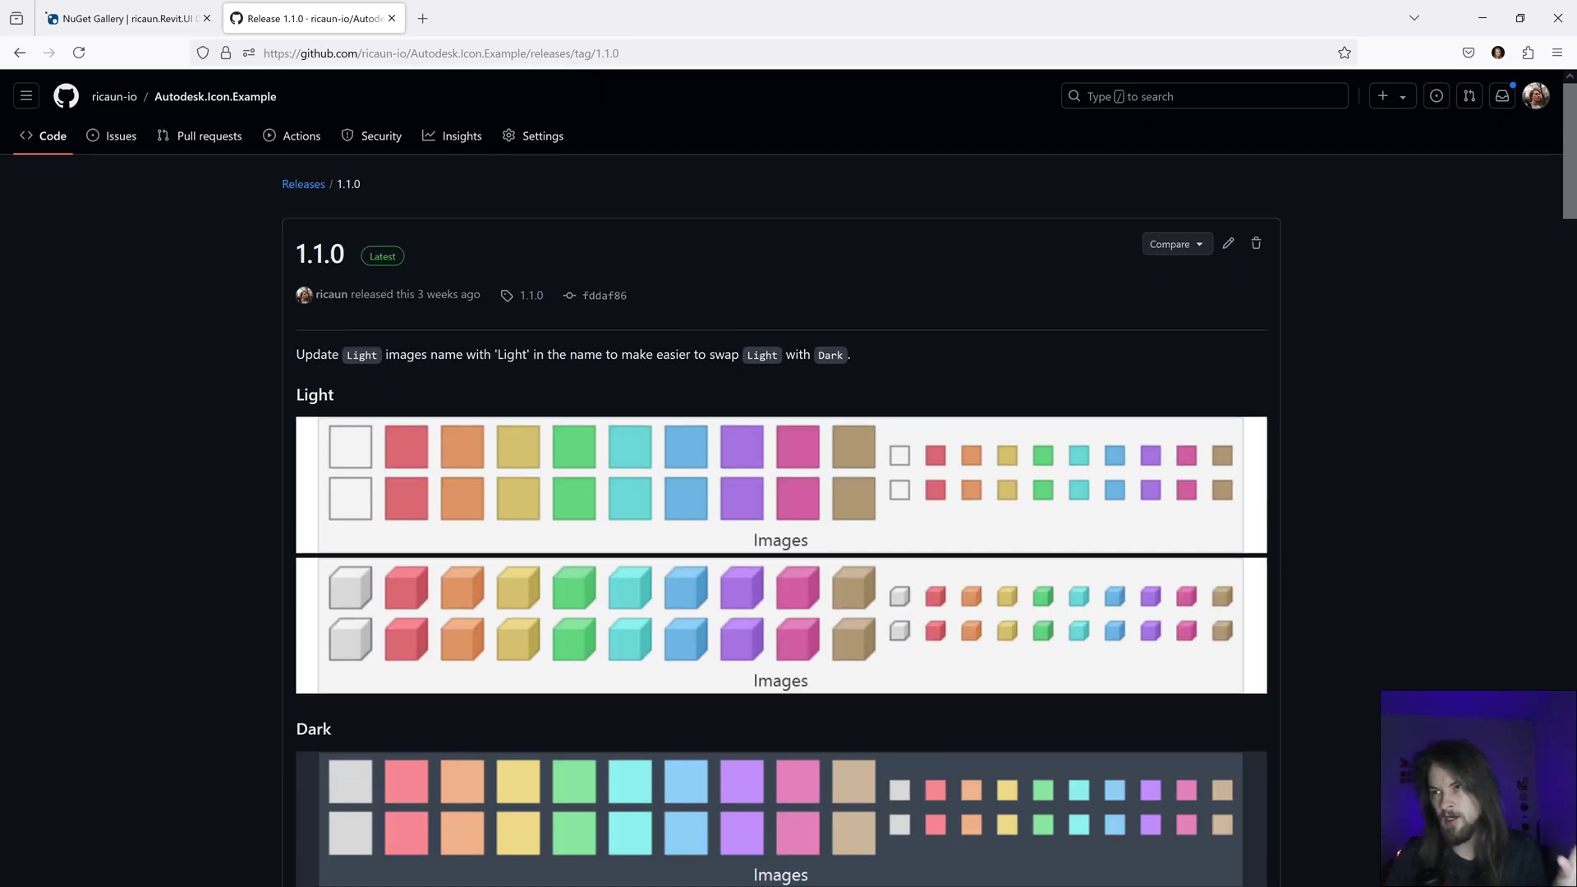
scroll(690, 420, "down", 15)
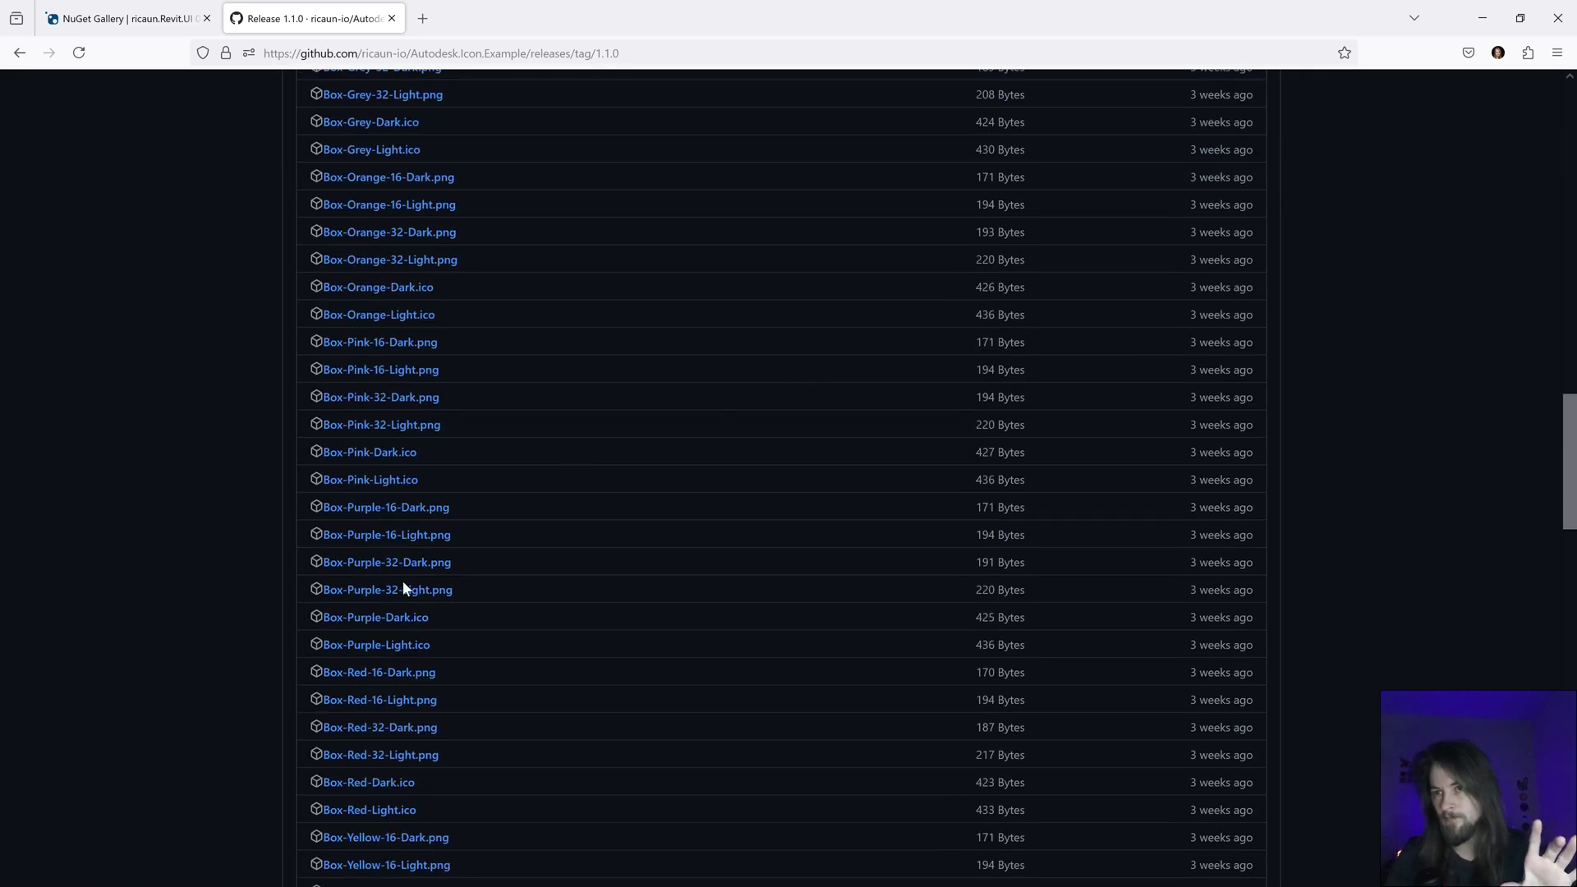
scroll(450, 623, "up", 3)
scroll(448, 628, "up", 3)
scroll(449, 623, "up", 2)
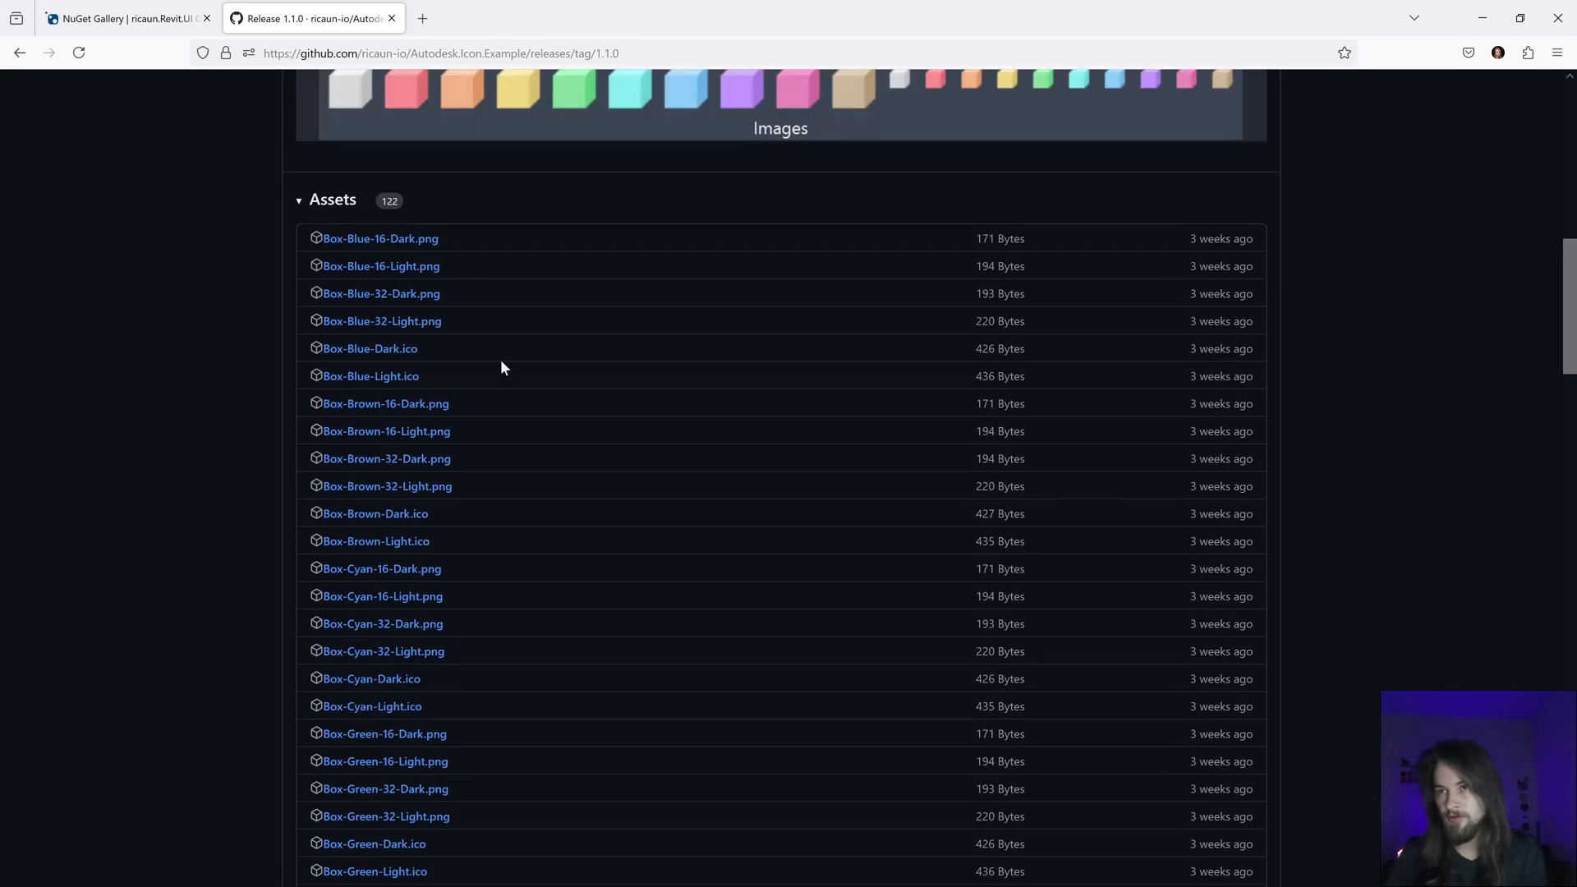
scroll(532, 529, "down", 10)
scroll(532, 529, "down", 1)
scroll(531, 537, "down", 3)
scroll(532, 533, "up", 1)
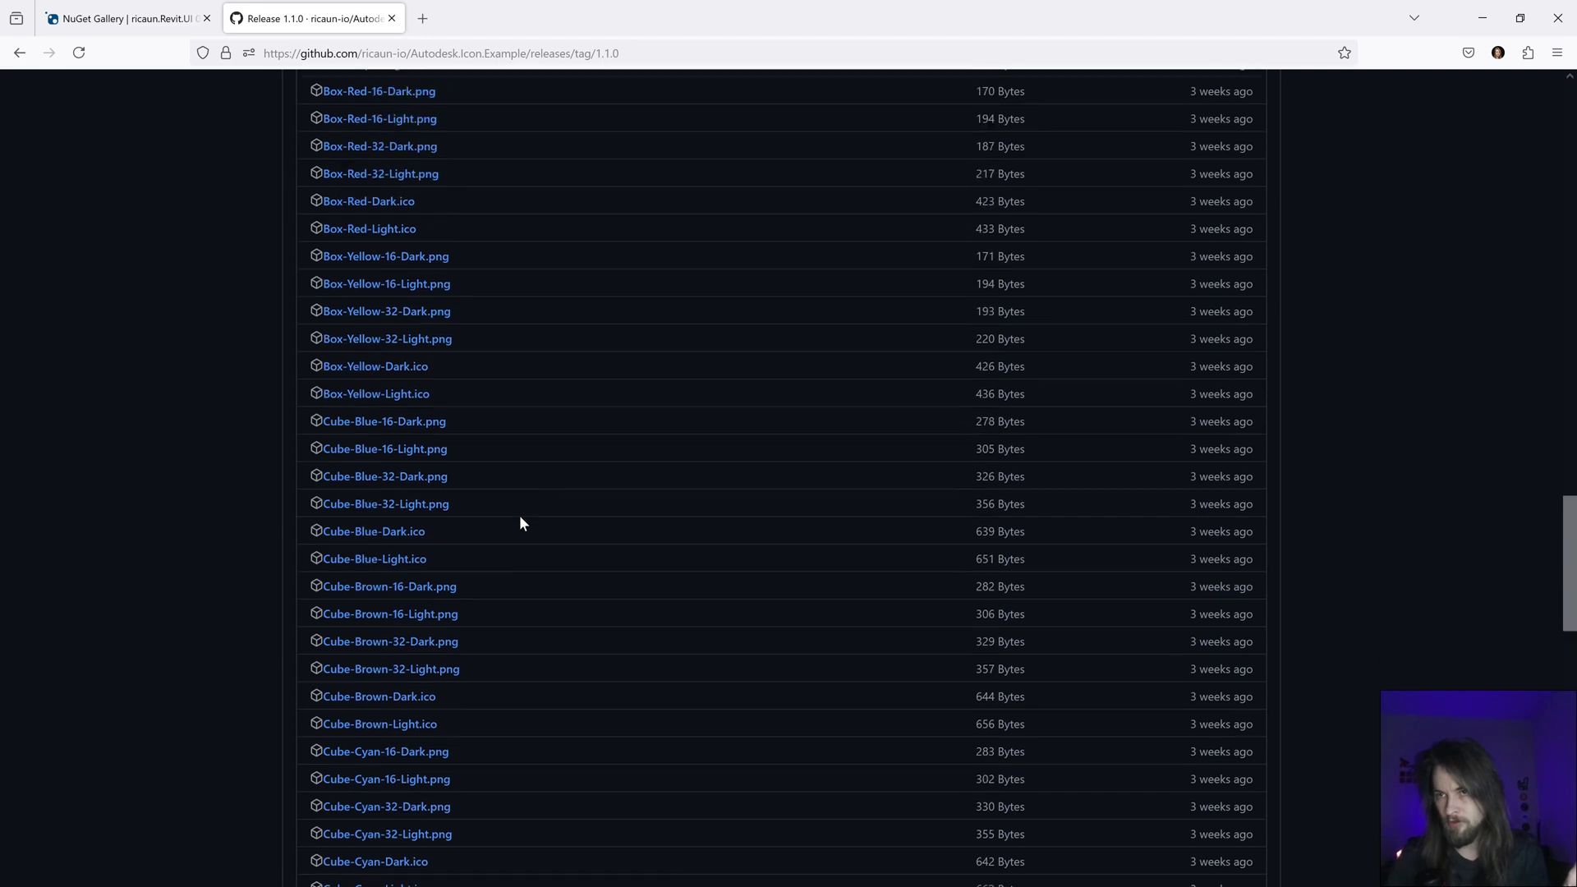
scroll(519, 515, "up", 1)
right_click(414, 449)
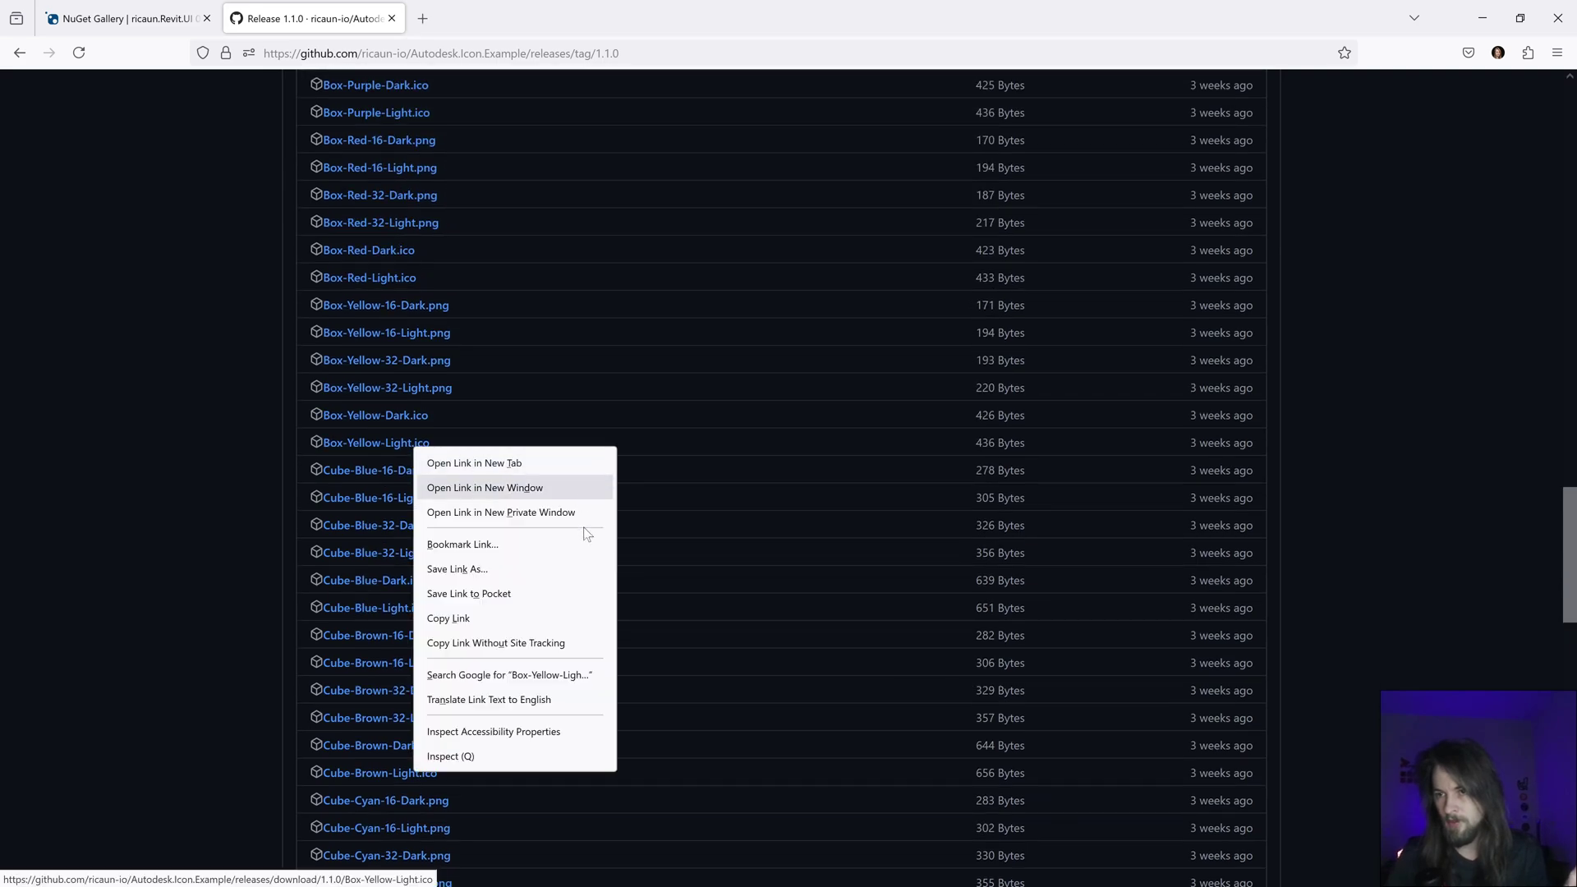
left_click(511, 620)
- Replace the Theme_Light.ico image path with the copied Box-Yellow-Light.ico URL and relaunch Revit
left_click(1483, 20)
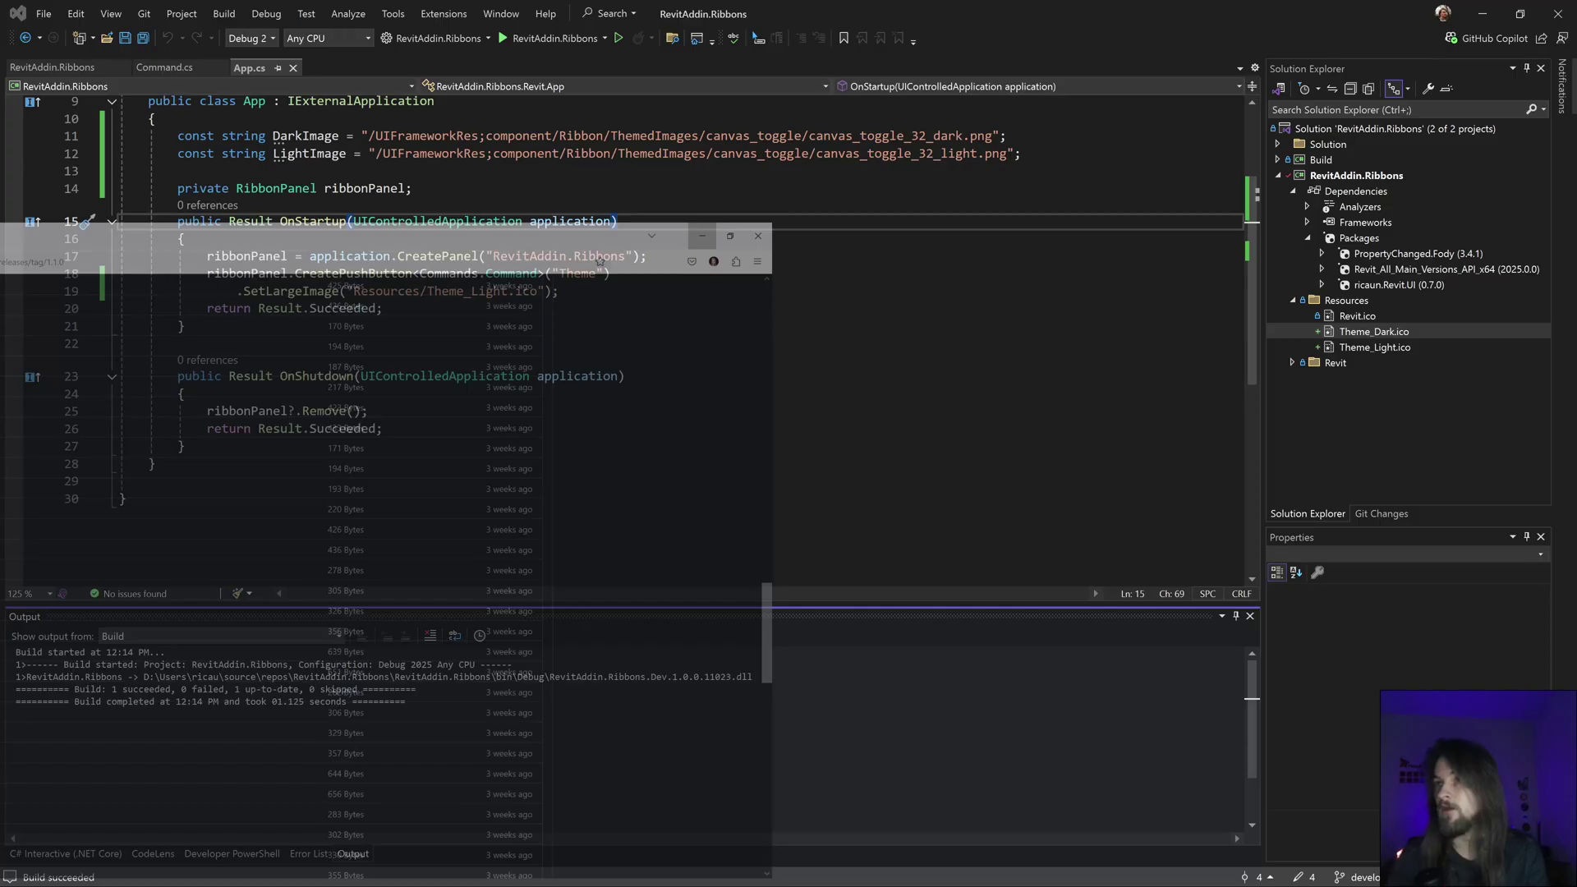
scroll(679, 333, "up", 2)
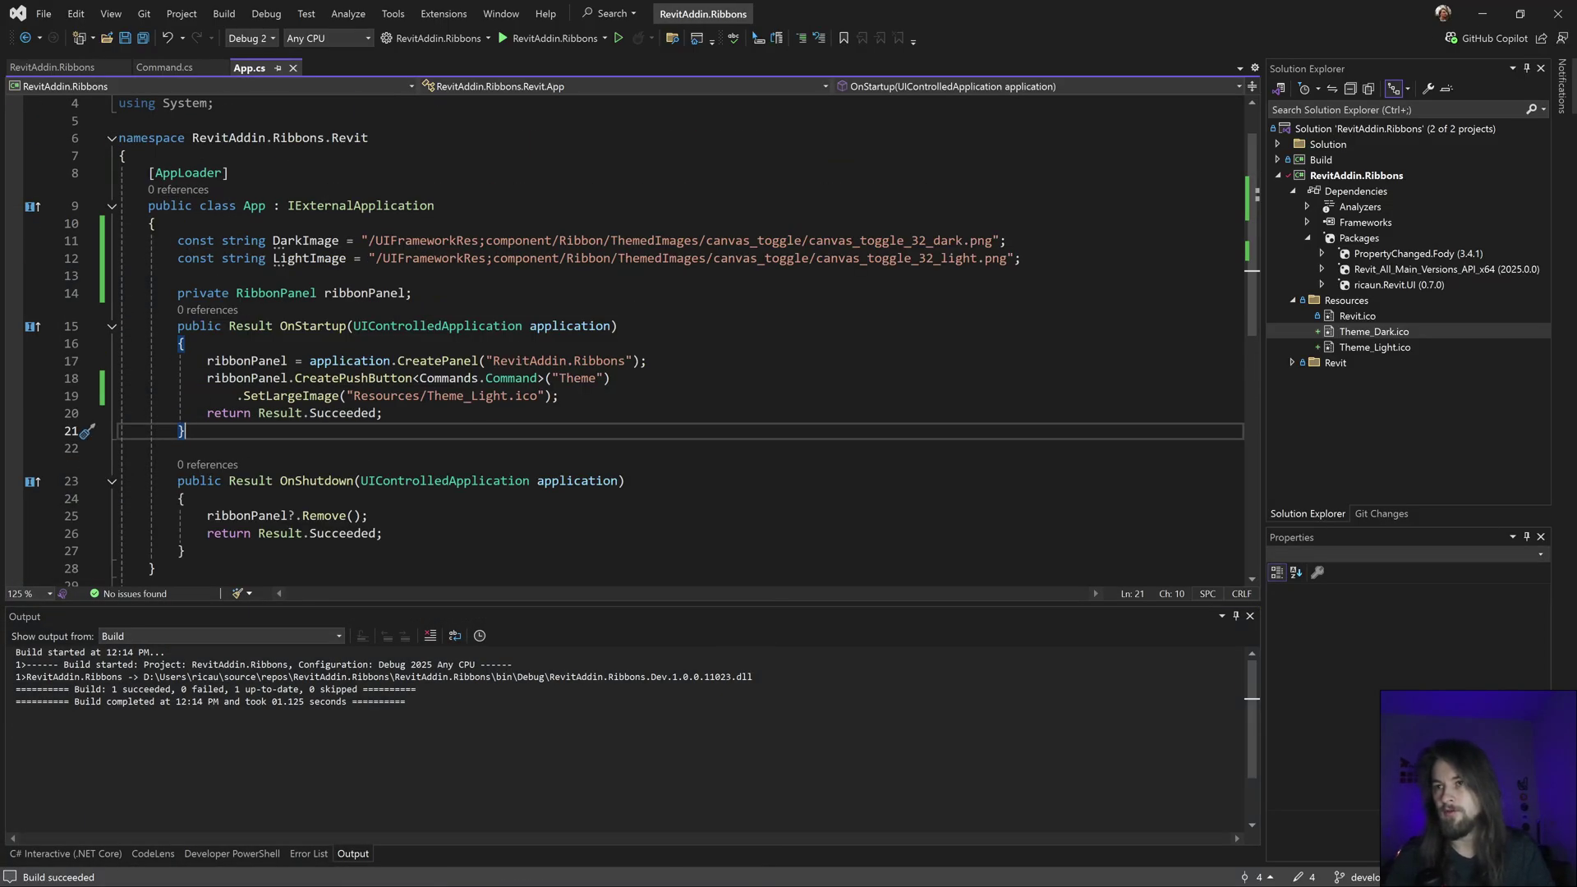
key("Up")
key("Up")
key("End")
key("Left")
key("Left")
key("Left")
key("ctrl+shift+Left")
key("ctrl+shift+Left")
key("ctrl+shift+Left")
type("https://github.com/ricaun-io/Autodesk.Icon.Example/releases/download/1.1.0/Box-Yellow-Light.ico")
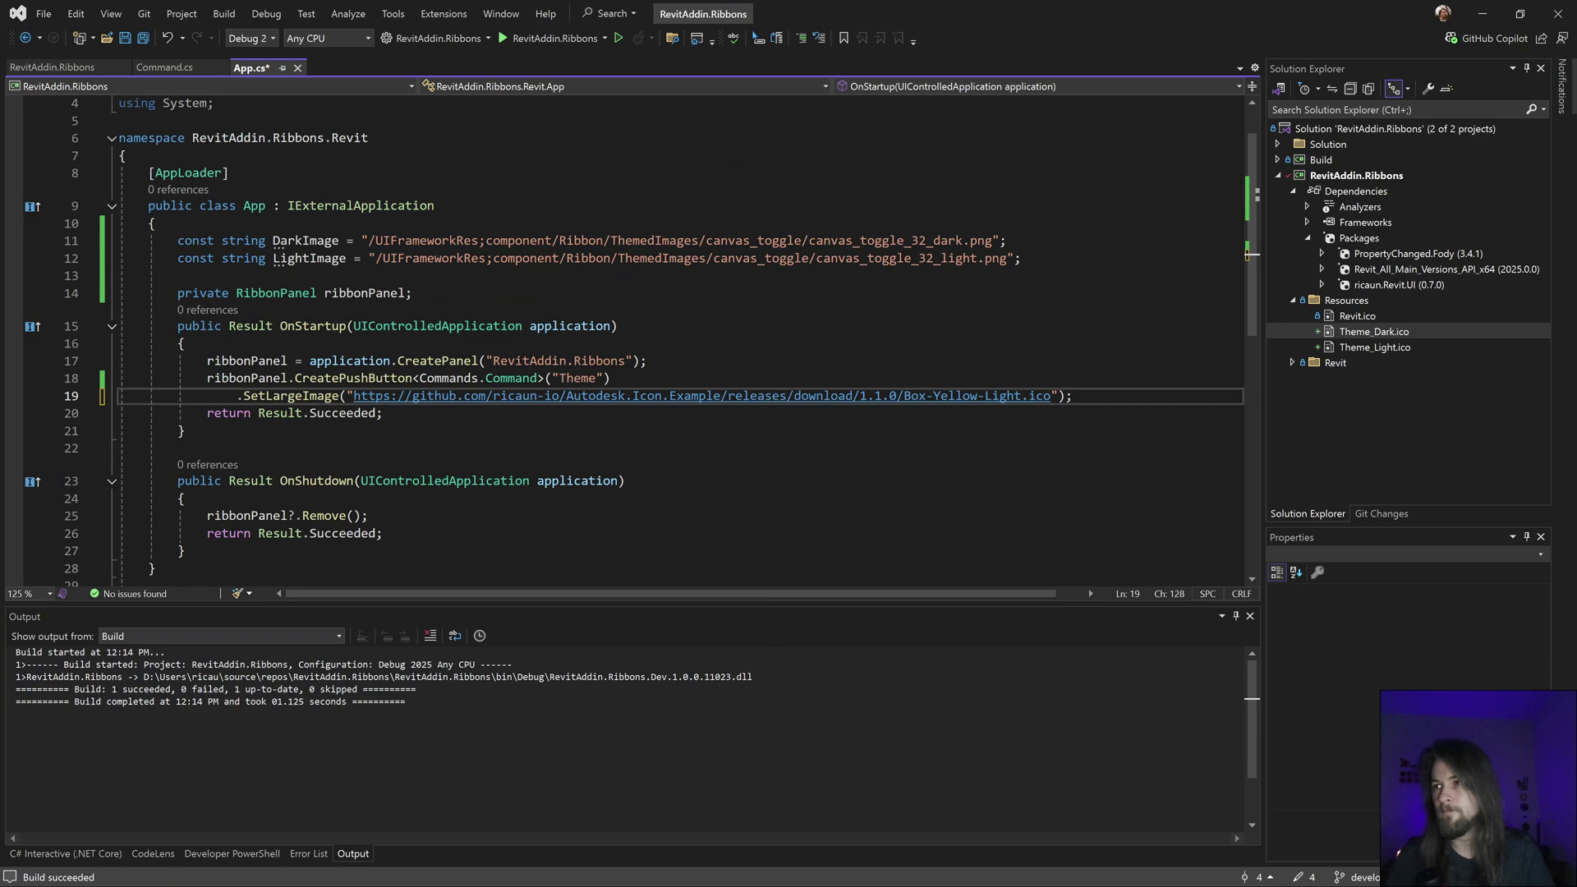
key("F5")
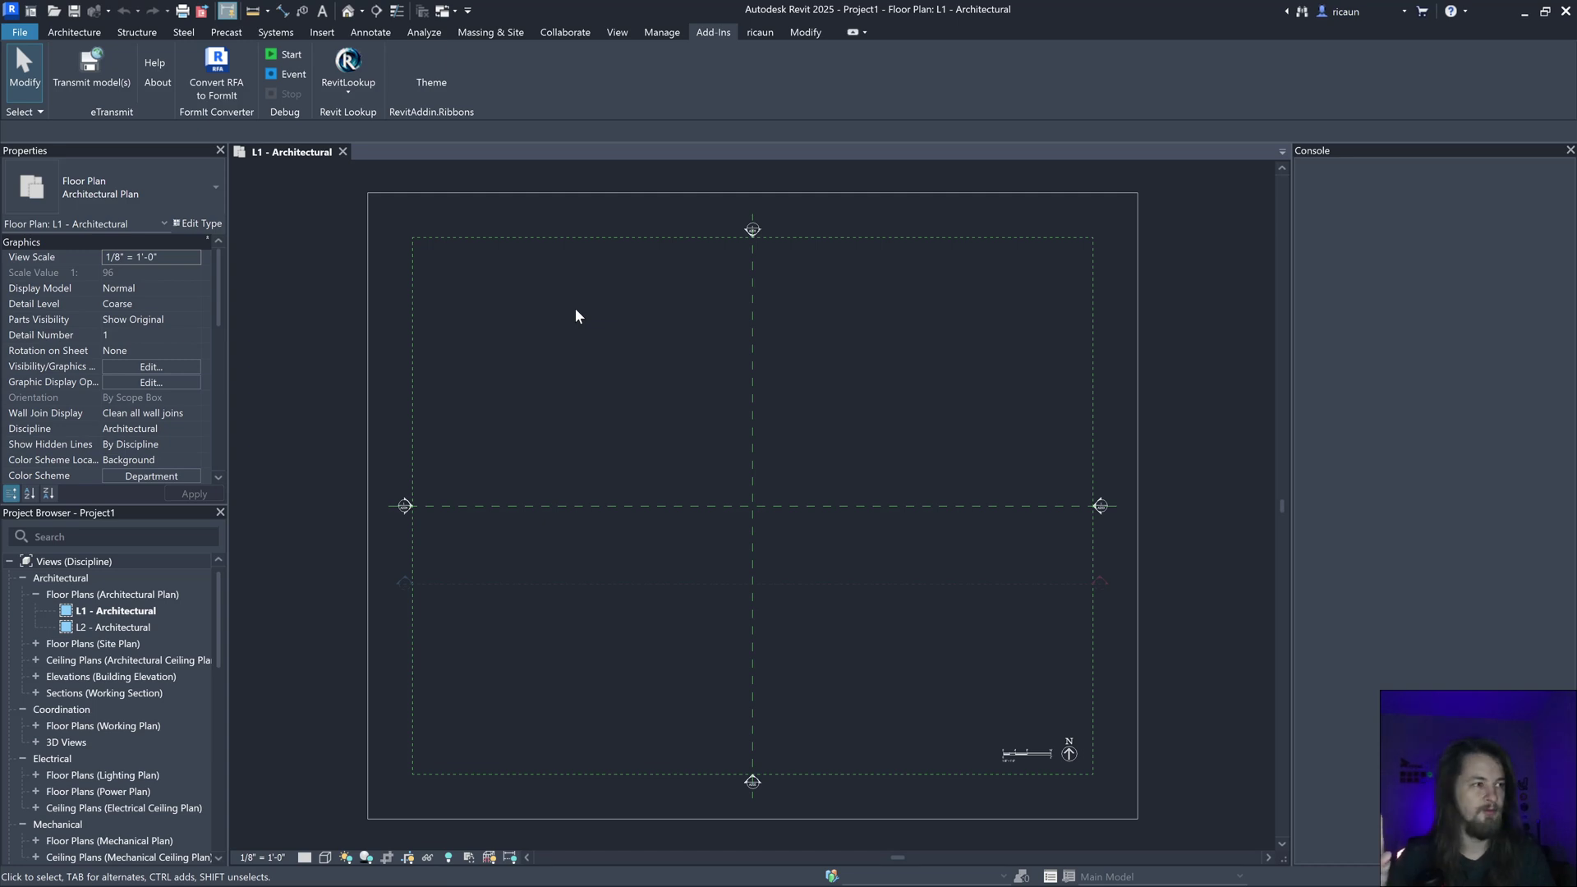
- Toggle Revit to light and back to dark with the yellow-icon Theme button
left_click(424, 74)
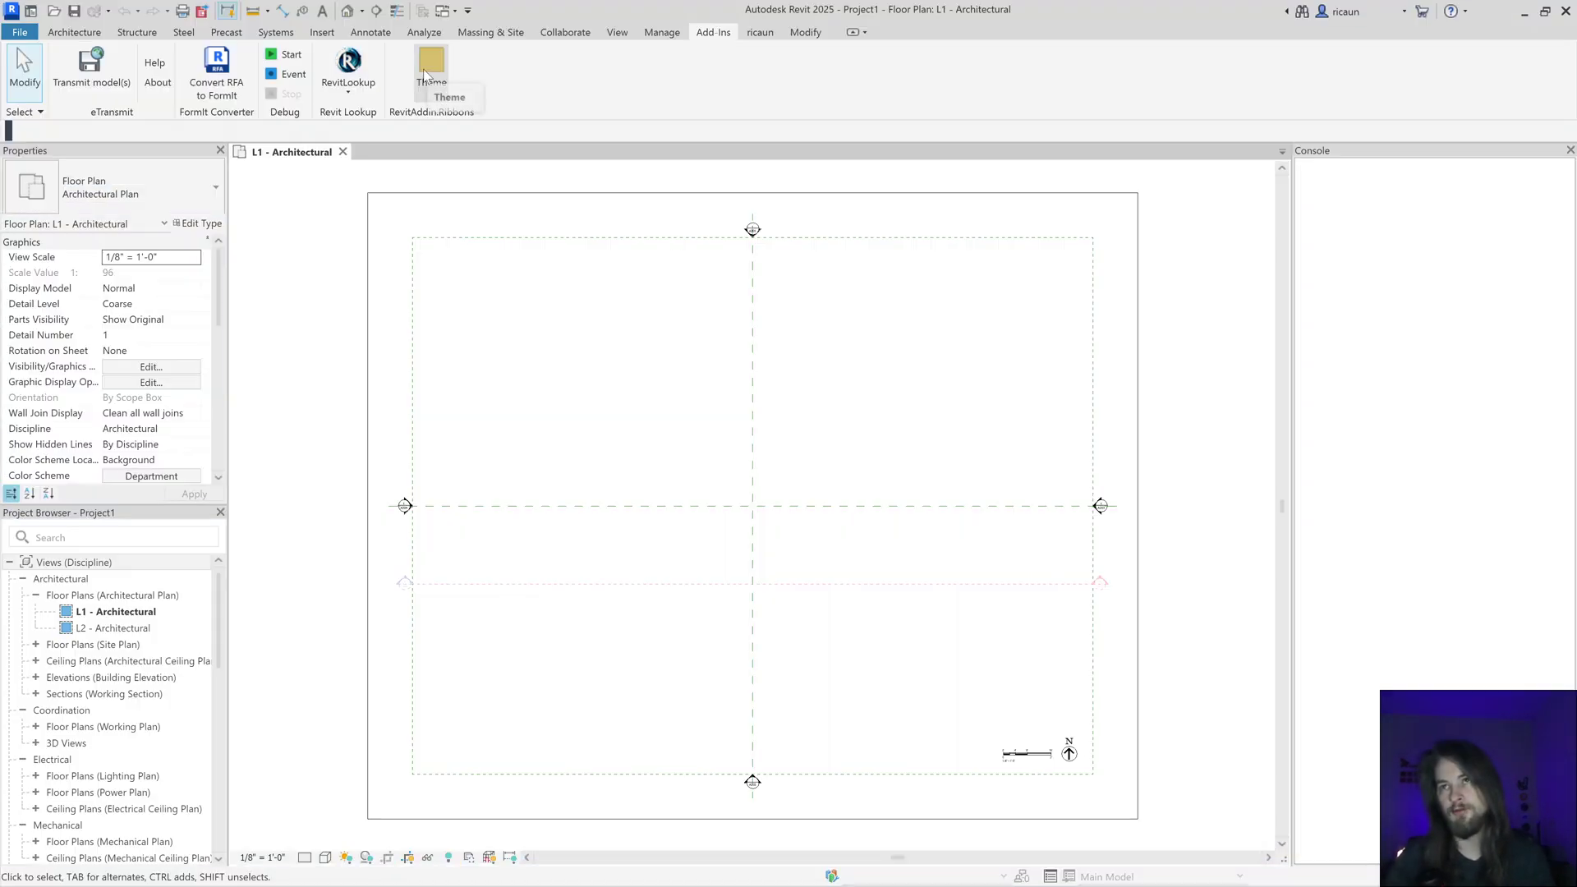
left_click(420, 84)
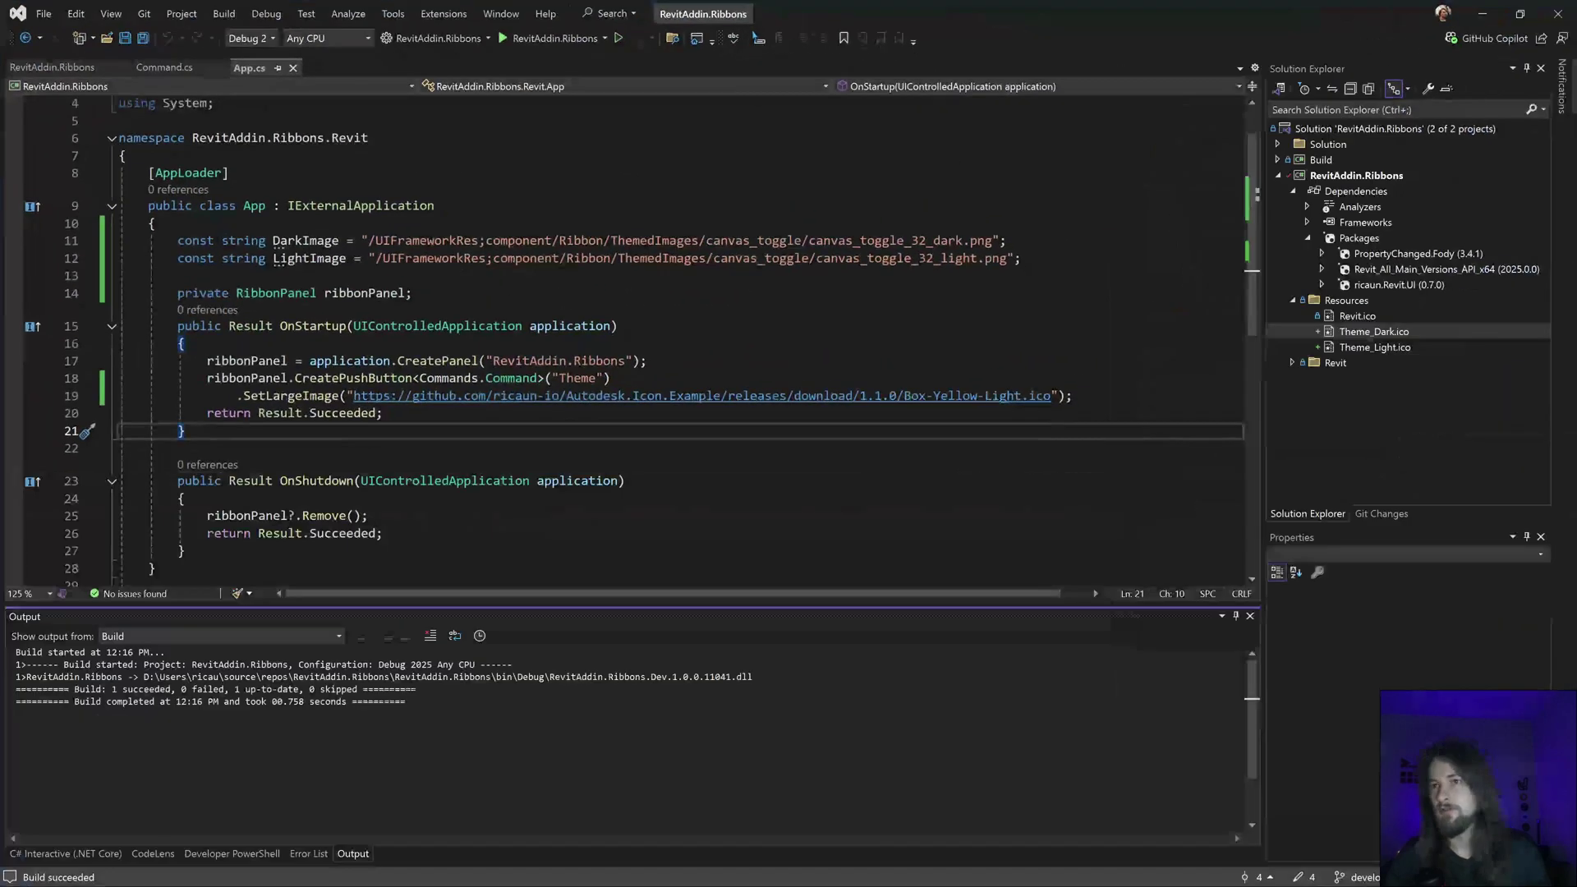
- Insert a foreach loop snippet below the Theme button's image line
key("Escape")
key("Up")
key("Up")
key("End")
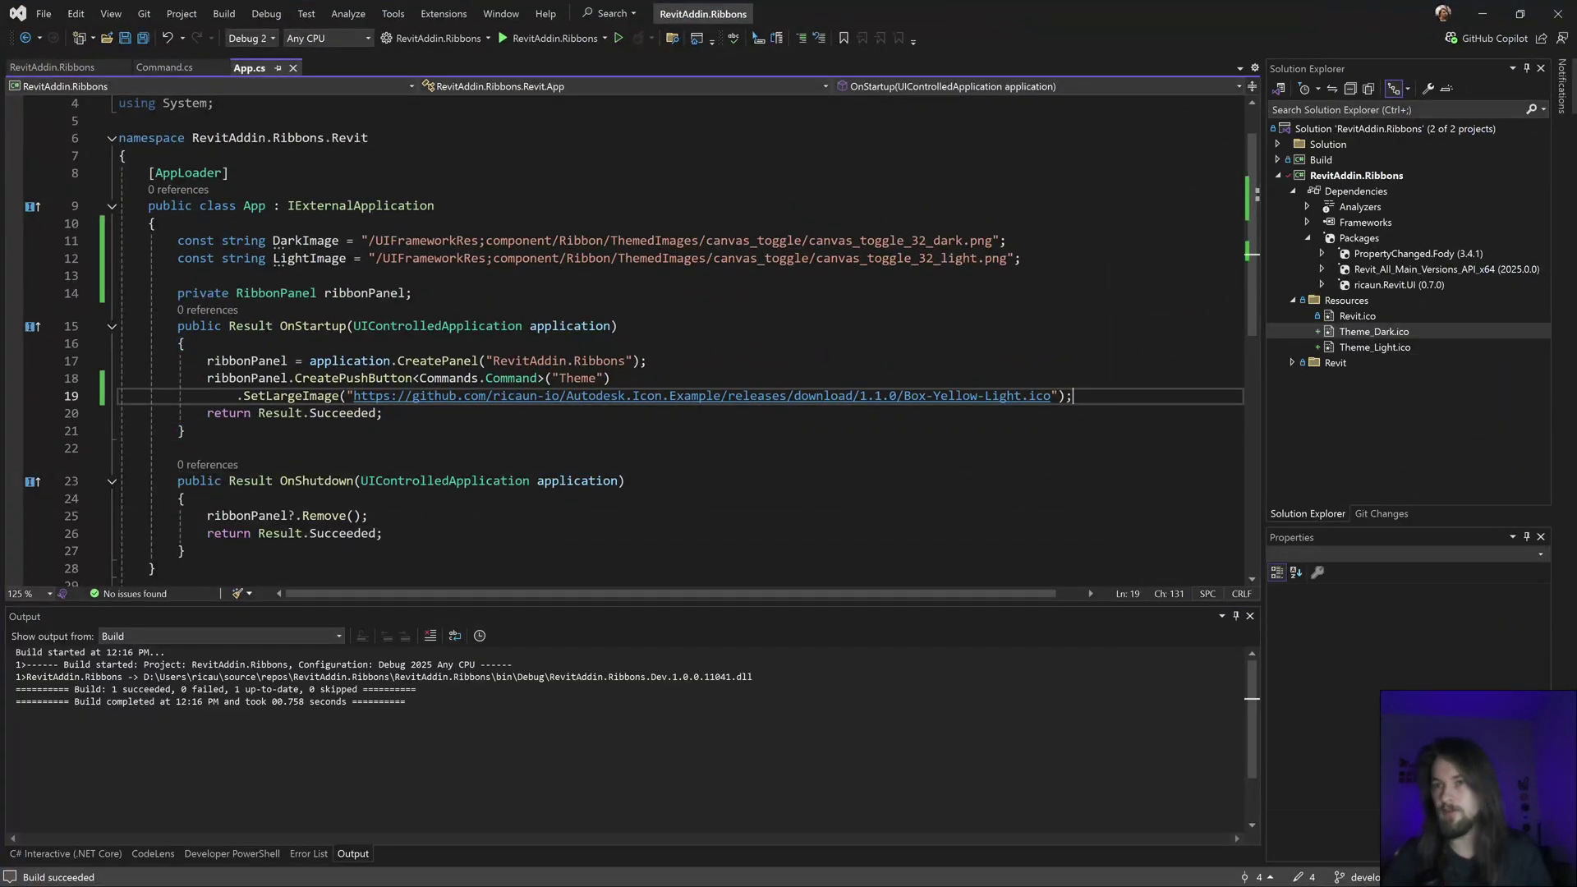
key("Return")
key("Return")
key("Return")
key("Up")
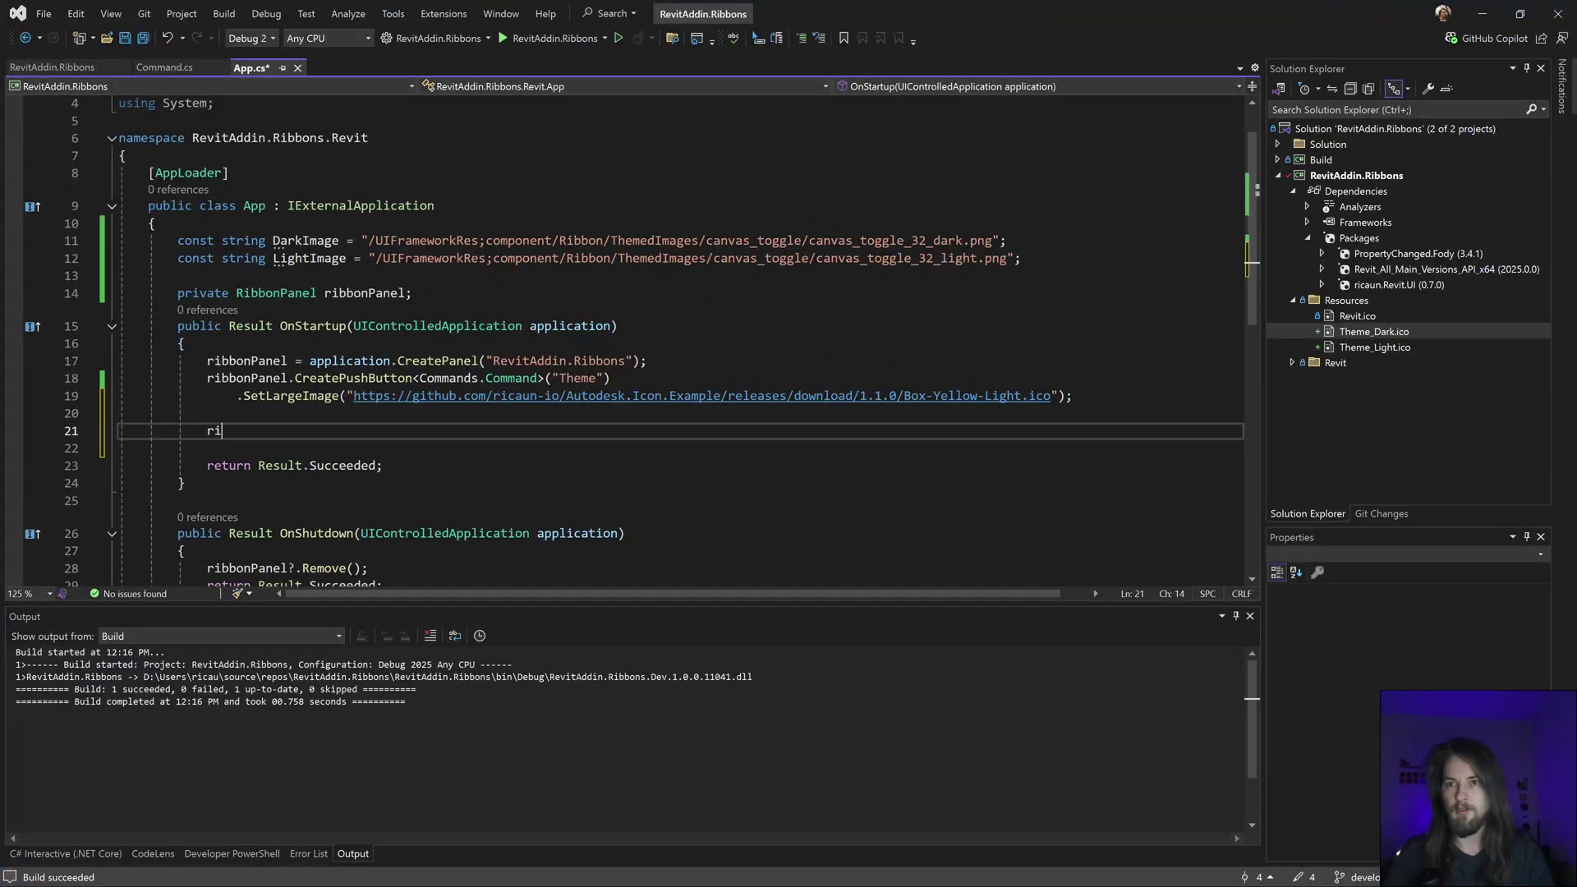
type("b")
type(".")
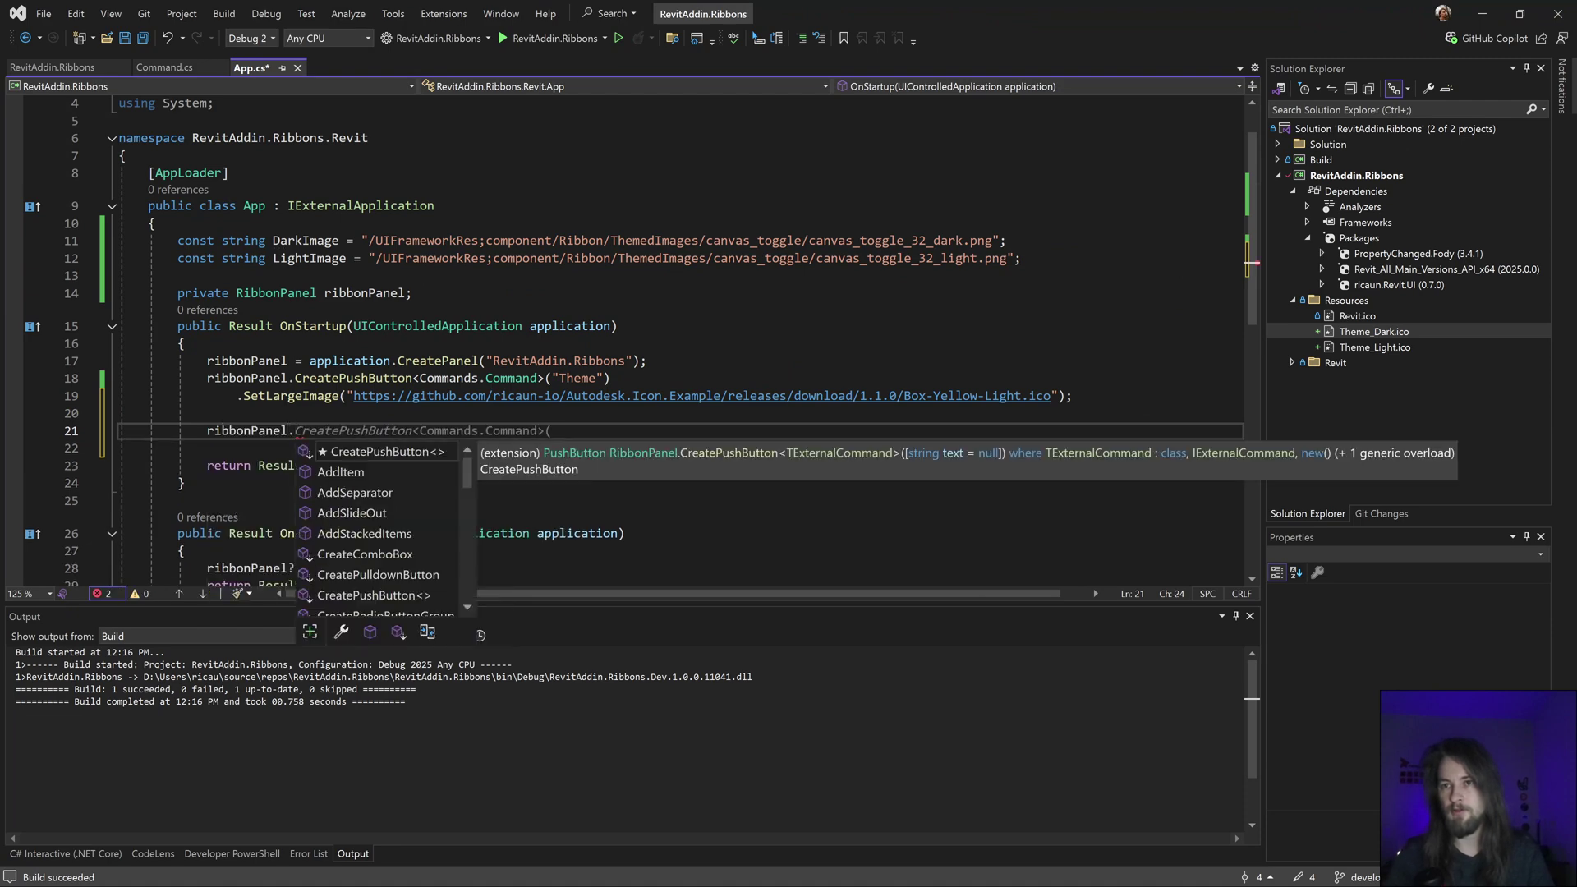
key("ctrl+BackSpace")
key("ctrl+BackSpace")
type("fore")
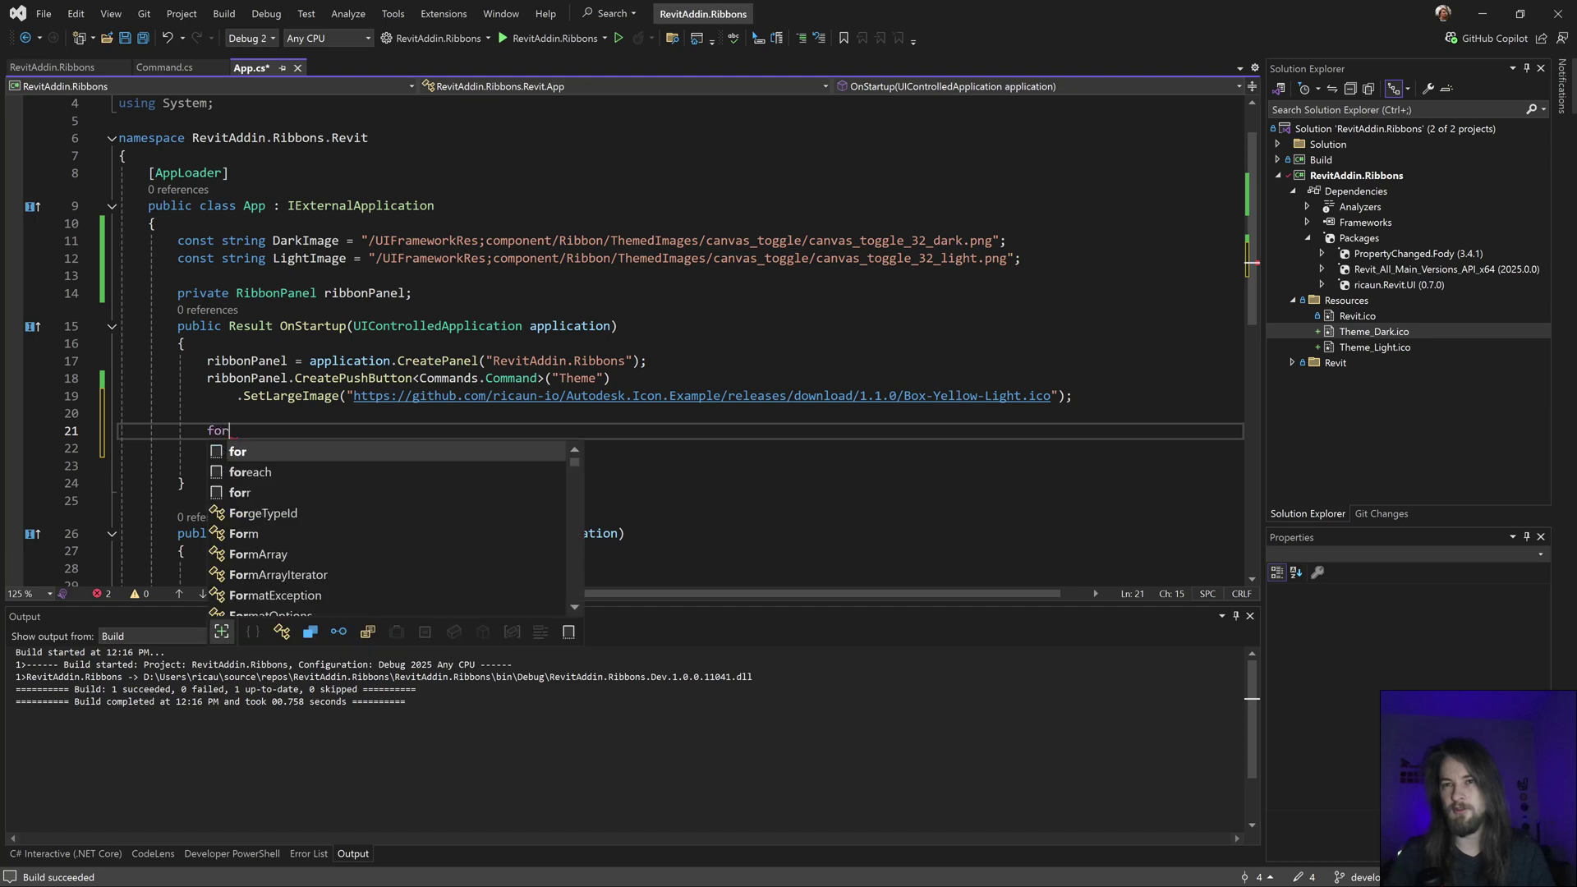
key("Tab")
key("Tab")
key("Tab")
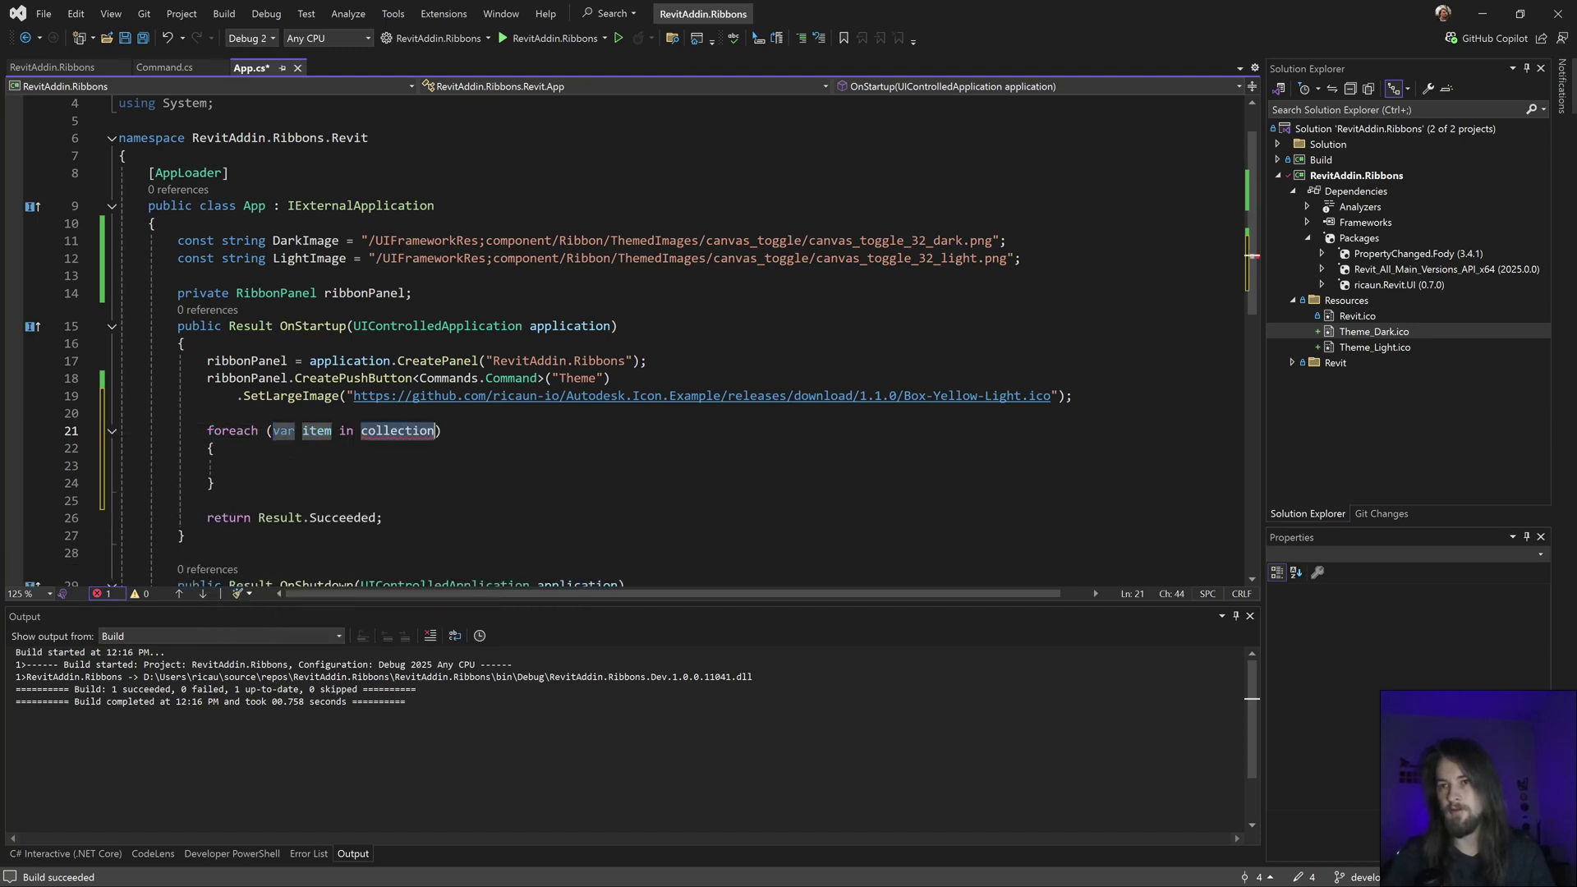
type("colors")
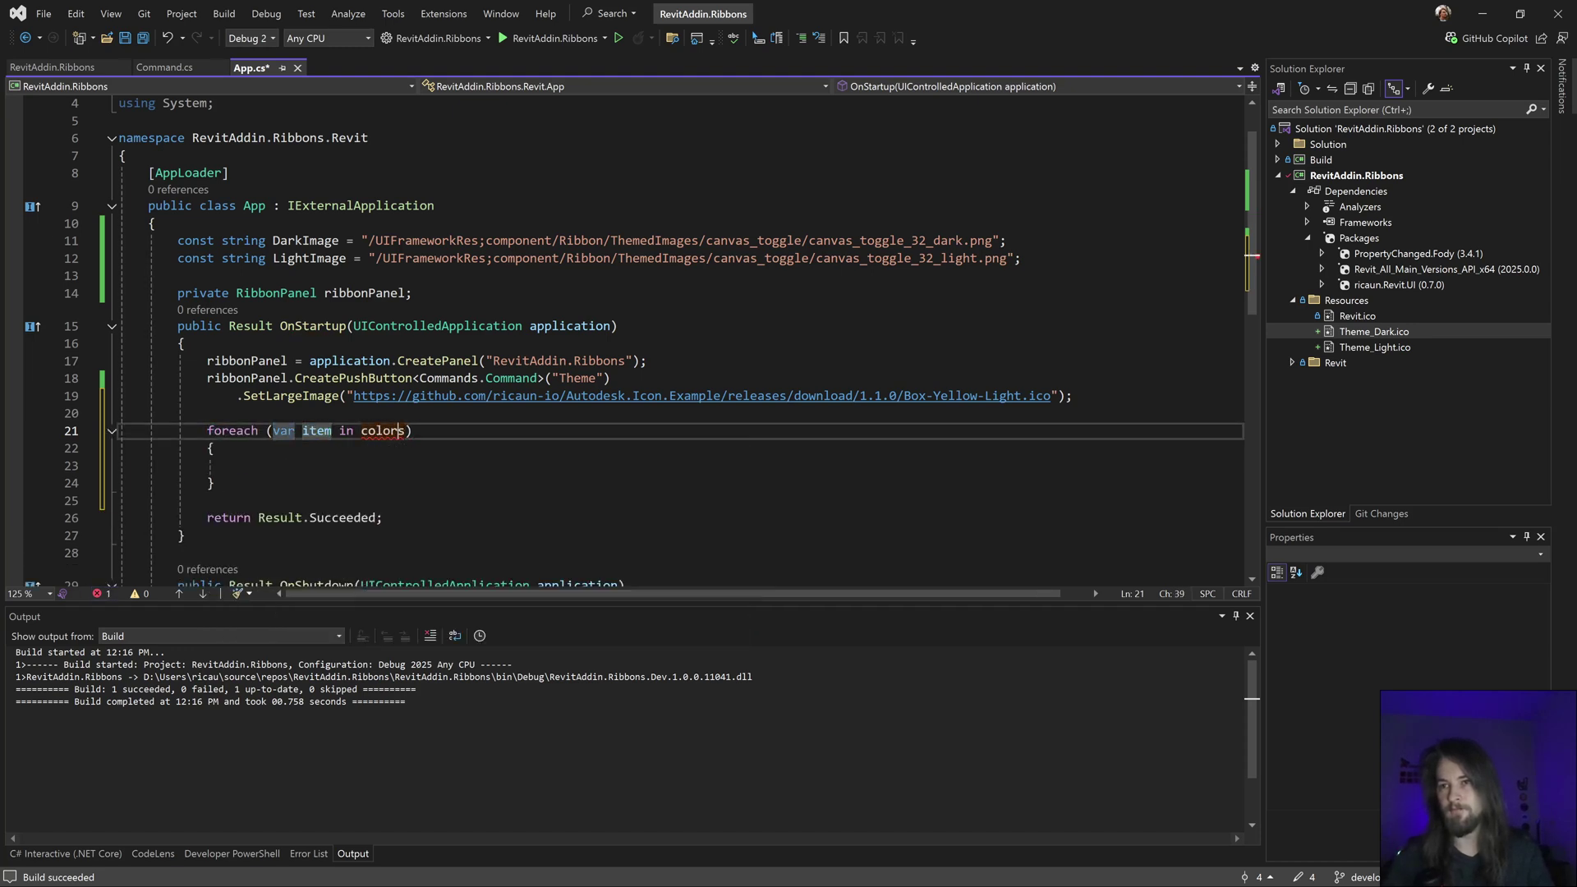
key("Tab")
type("colo")
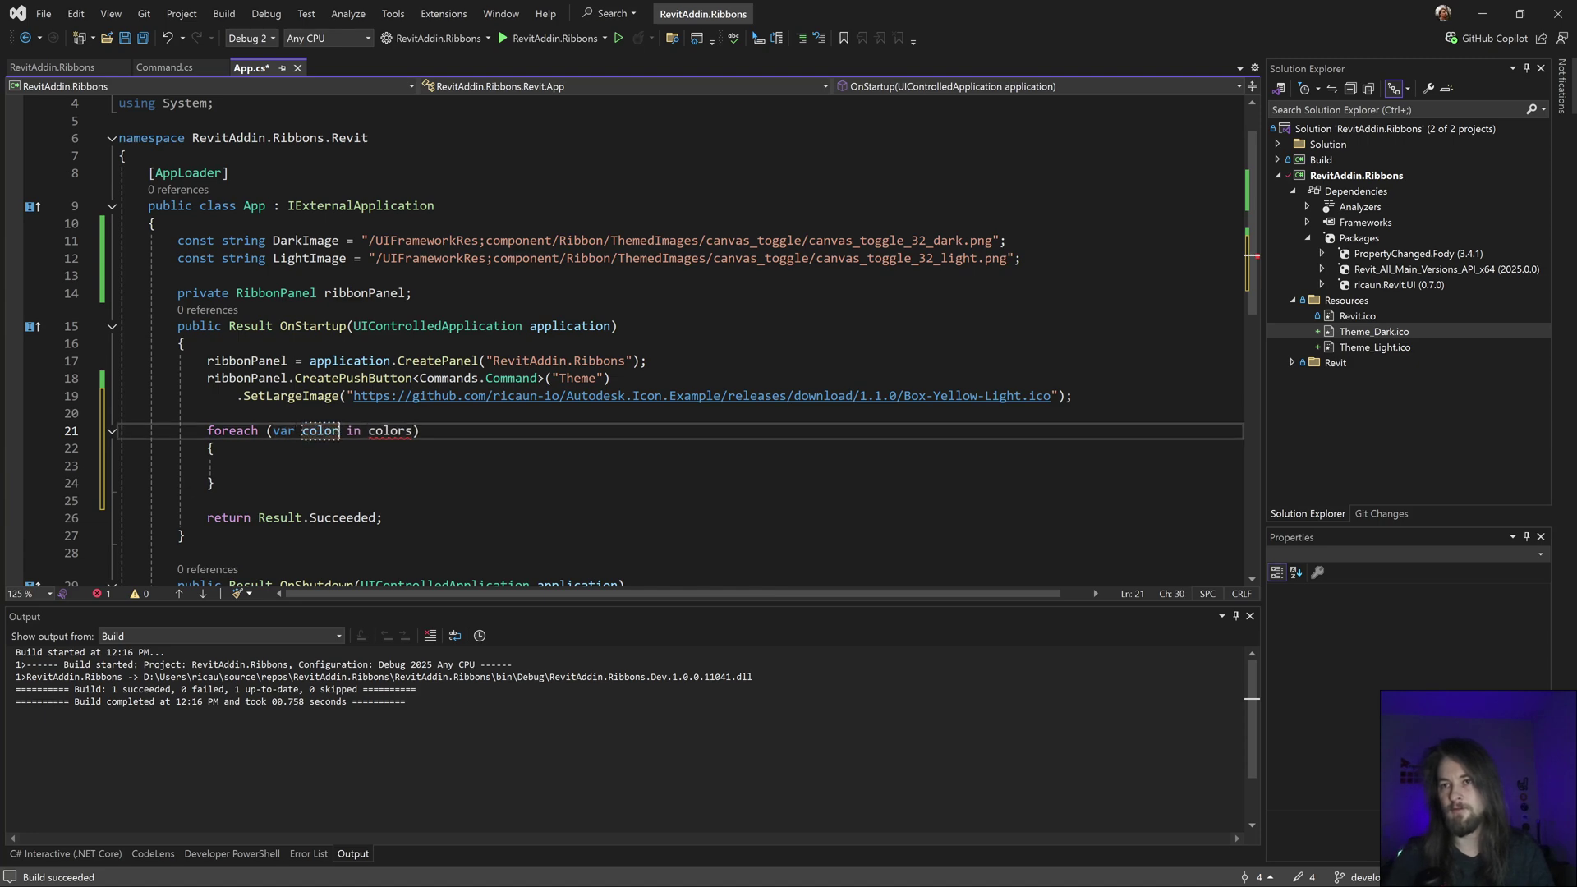
type("r")
- Copy the Theme button creation statement into the foreach loop body
key("Up")
key("Up")
key("End")
key("shift+Home")
key("shift+Up")
key("shift+Home")
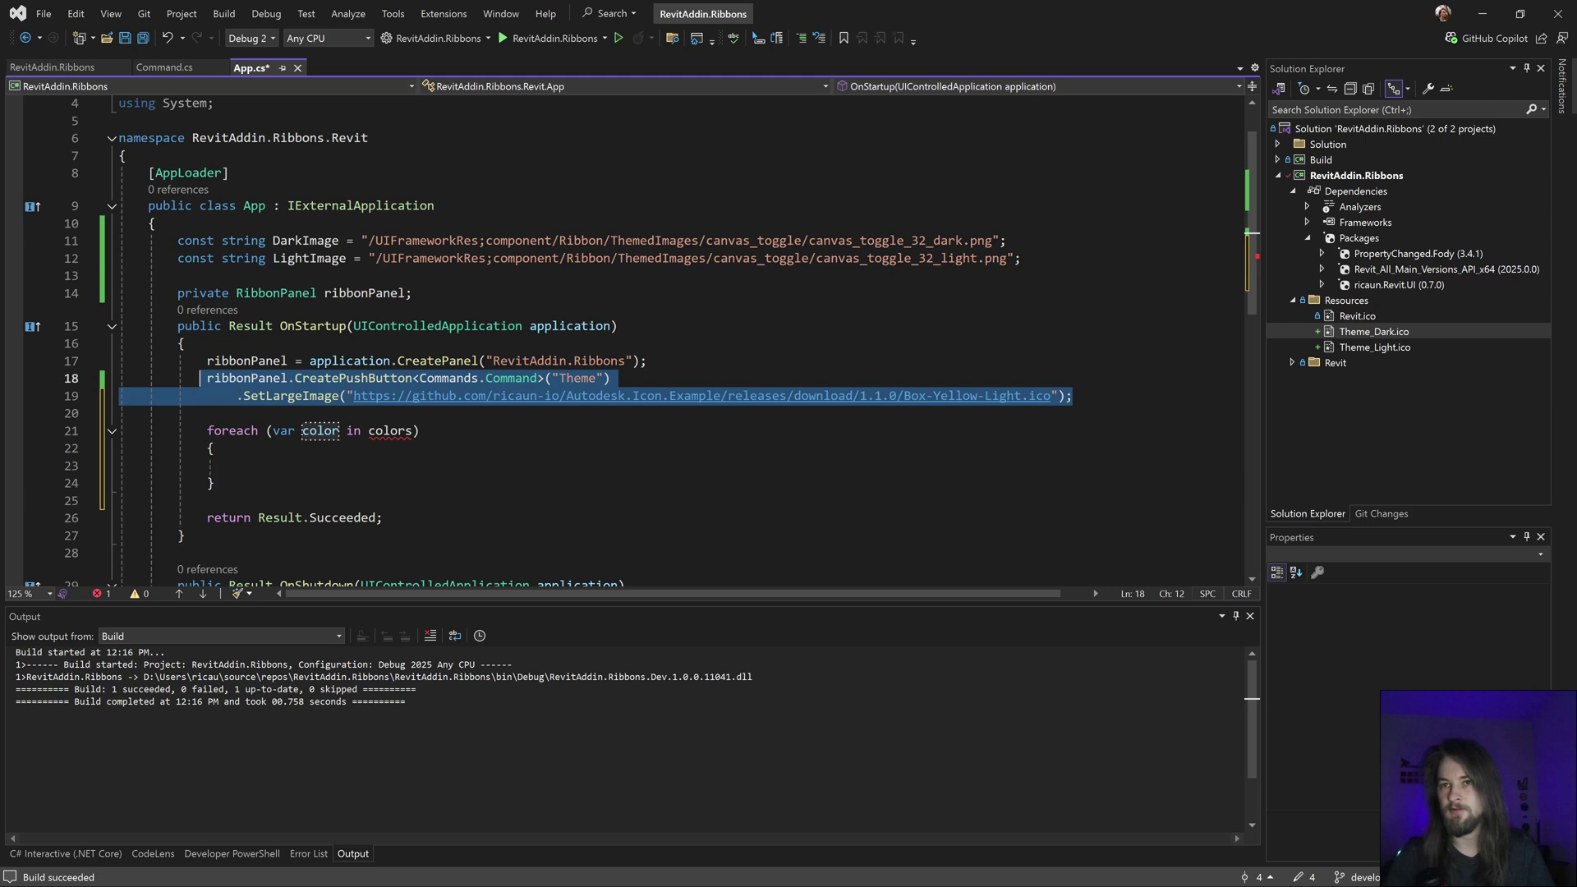
key("ctrl+c")
key("Down")
key("Down")
key("Down")
key("ctrl+v")
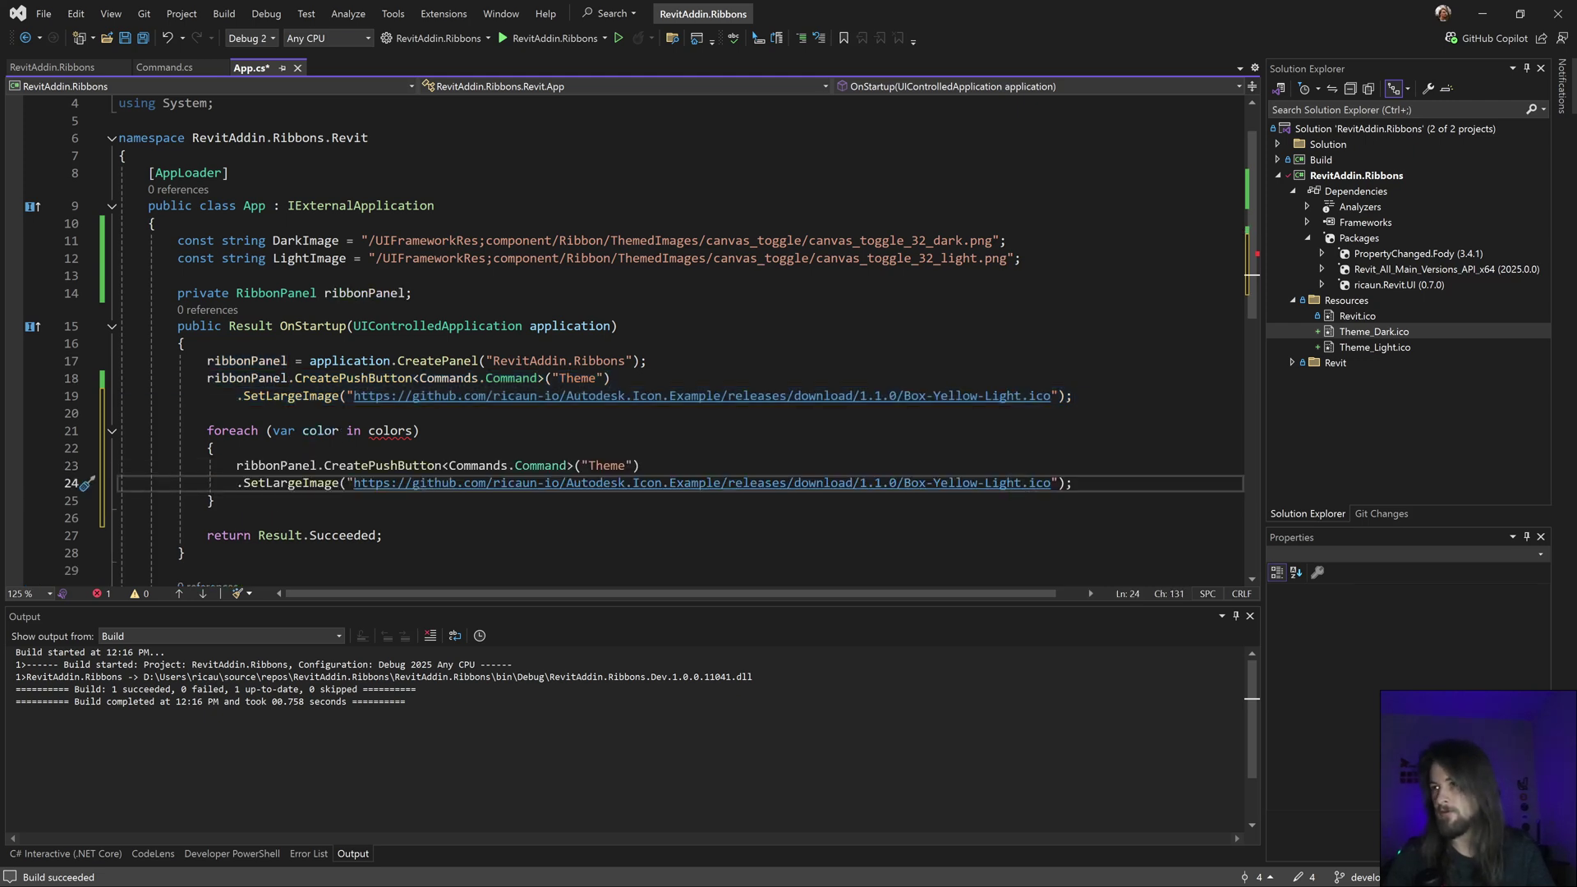
- Delete the foreach loop and undo back to the Resources/Theme_Light.ico image path
key("Down")
key("shift+Up")
key("shift+Up")
key("shift+Up")
key("shift+Home")
key("Delete")
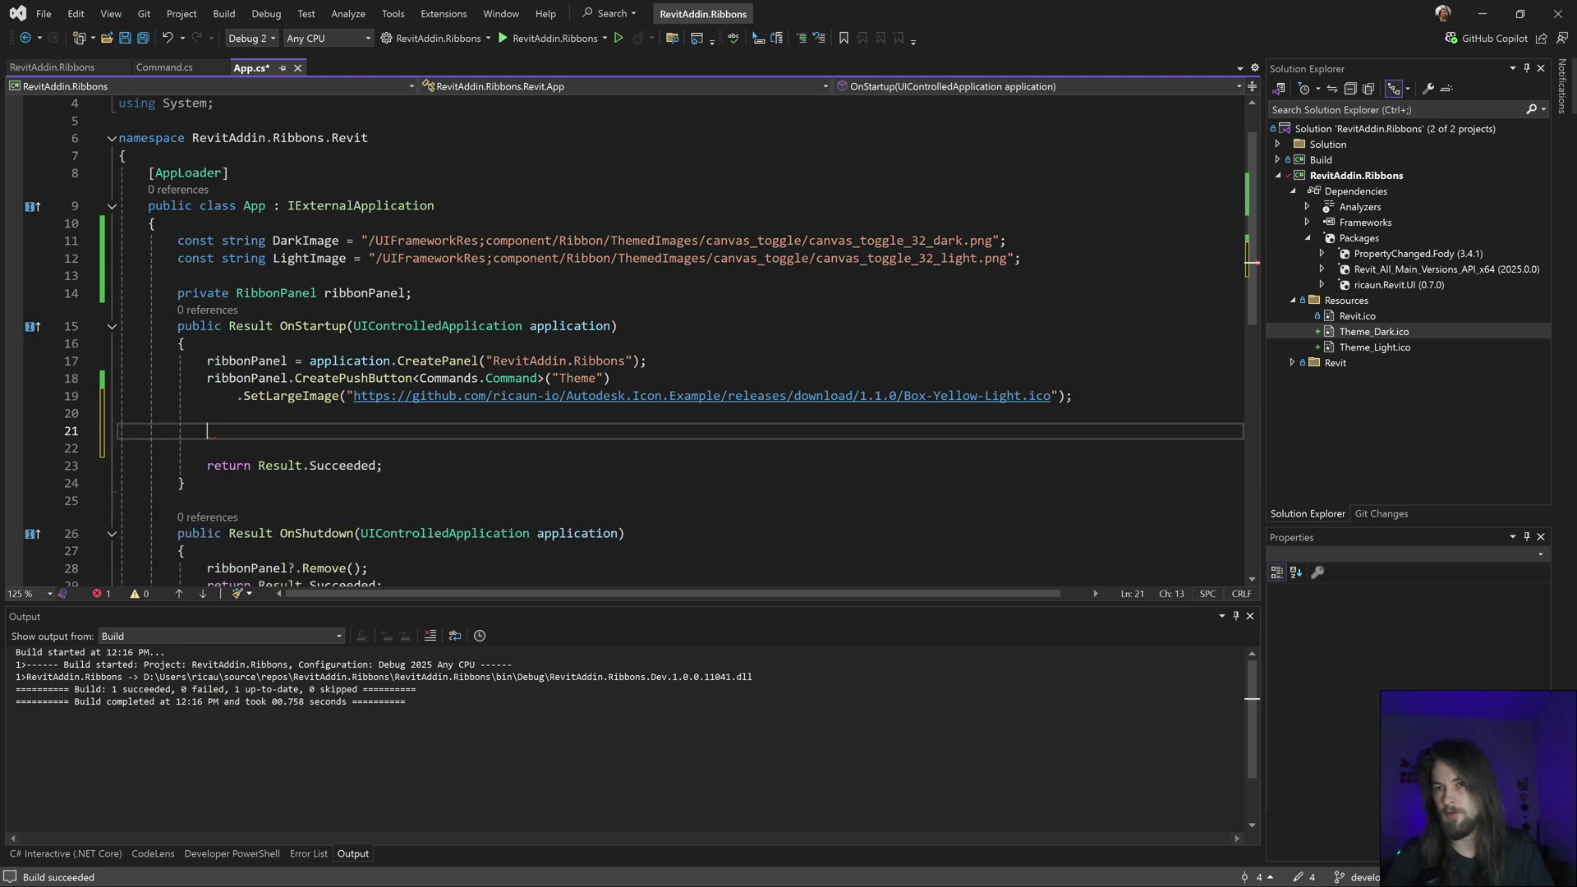
key("ctrl+z")
key("ctrl+z")
key("ctrl+z")
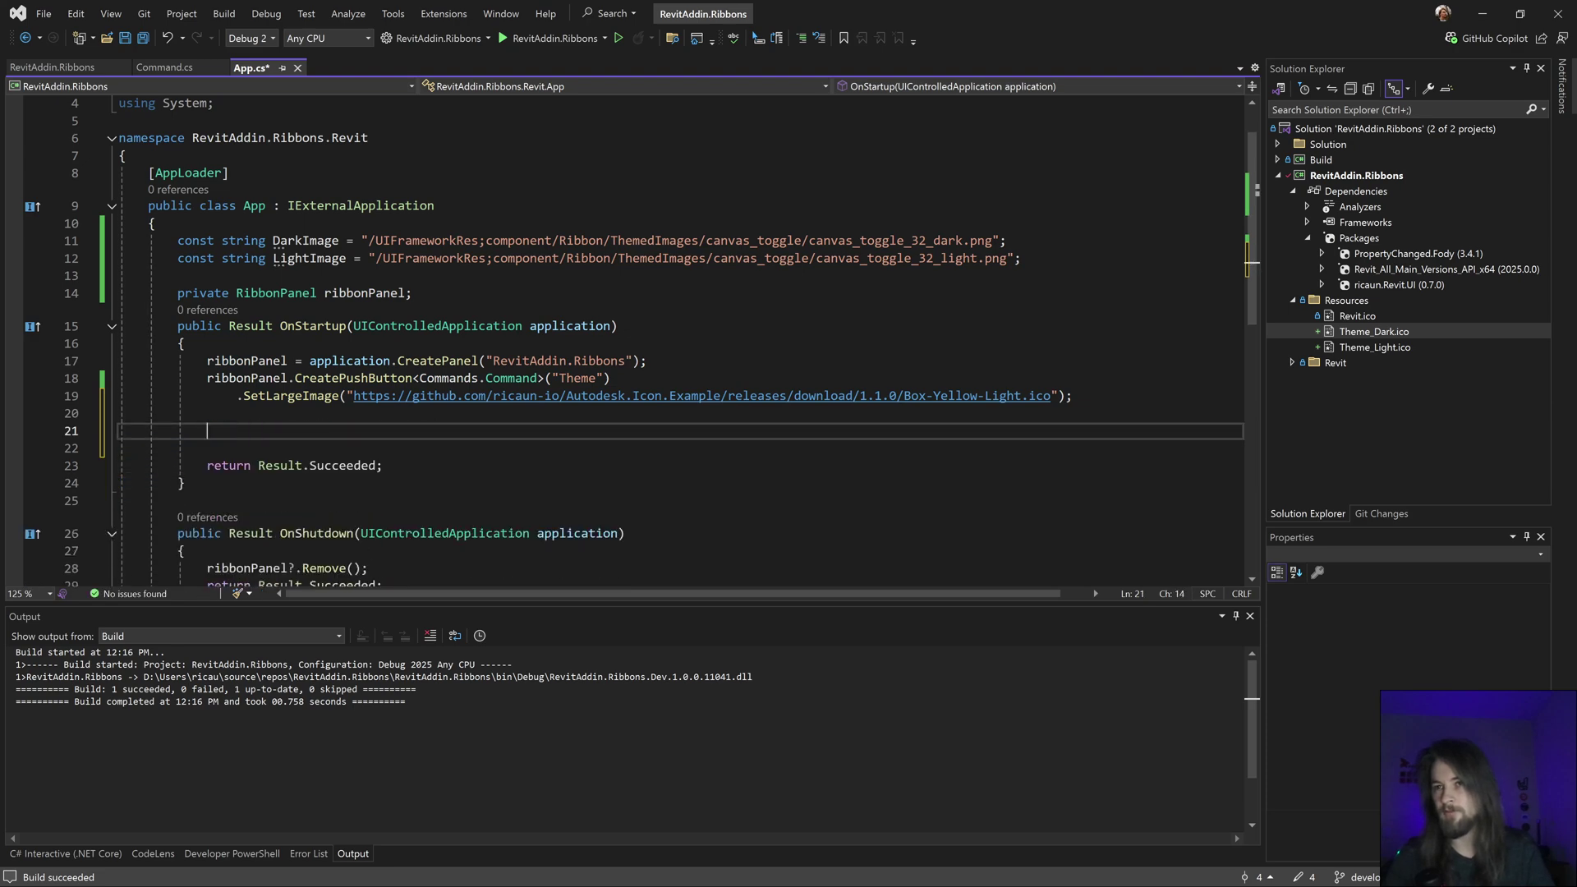
key("ctrl+z")
key("ctrl+z")
key("ctrl+z")
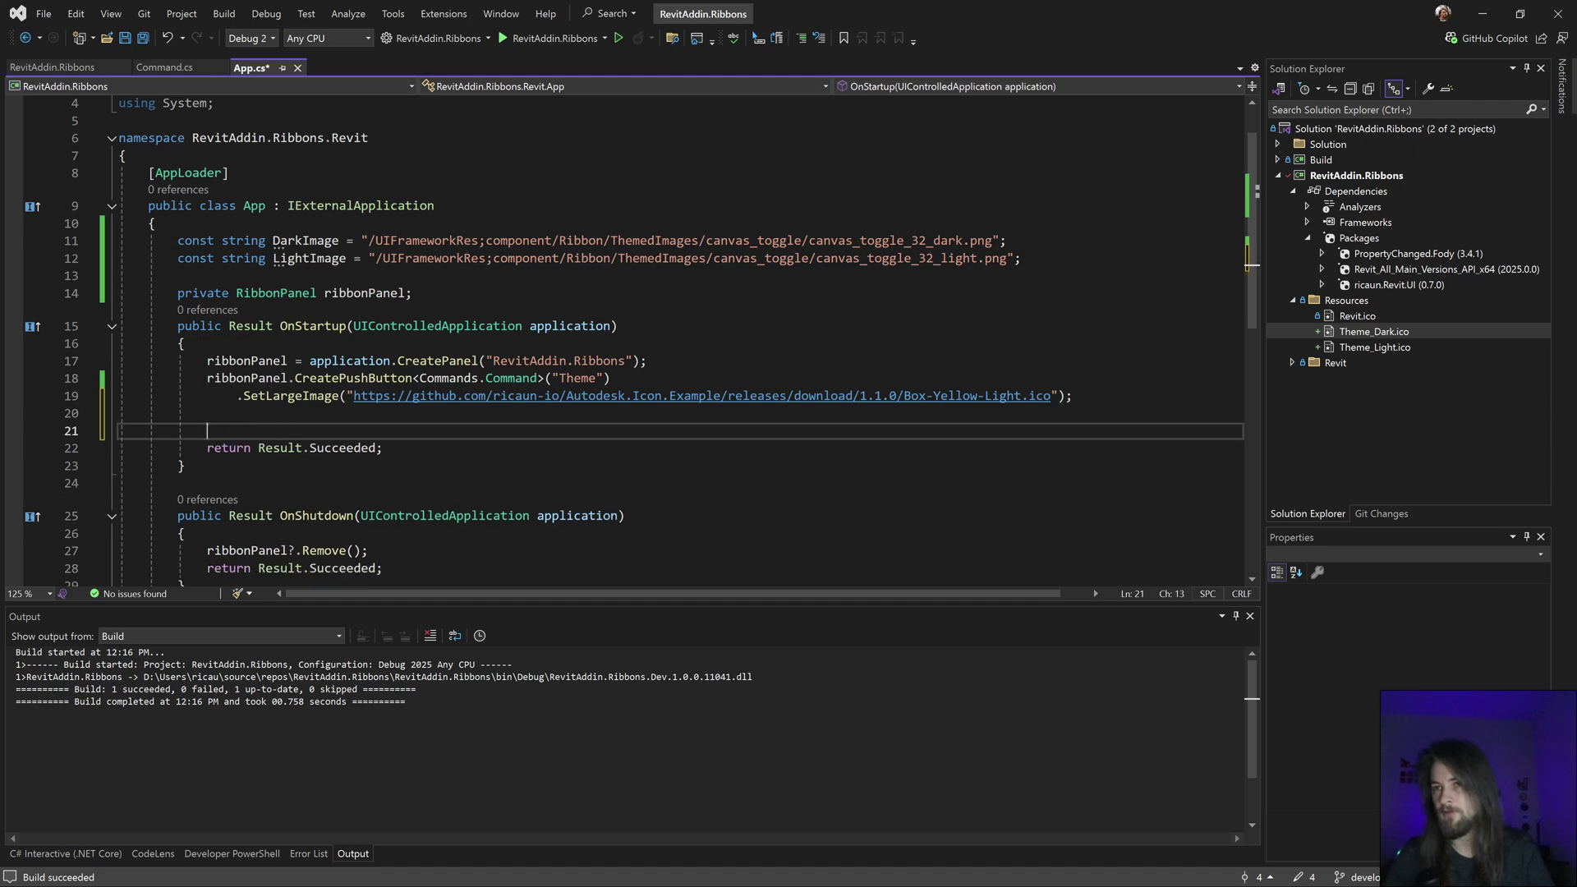
key("ctrl+z")
key("ctrl+z")
key("ctrl+z")
- Add blank lines below the Theme push-button code and copy its two lines
key("End")
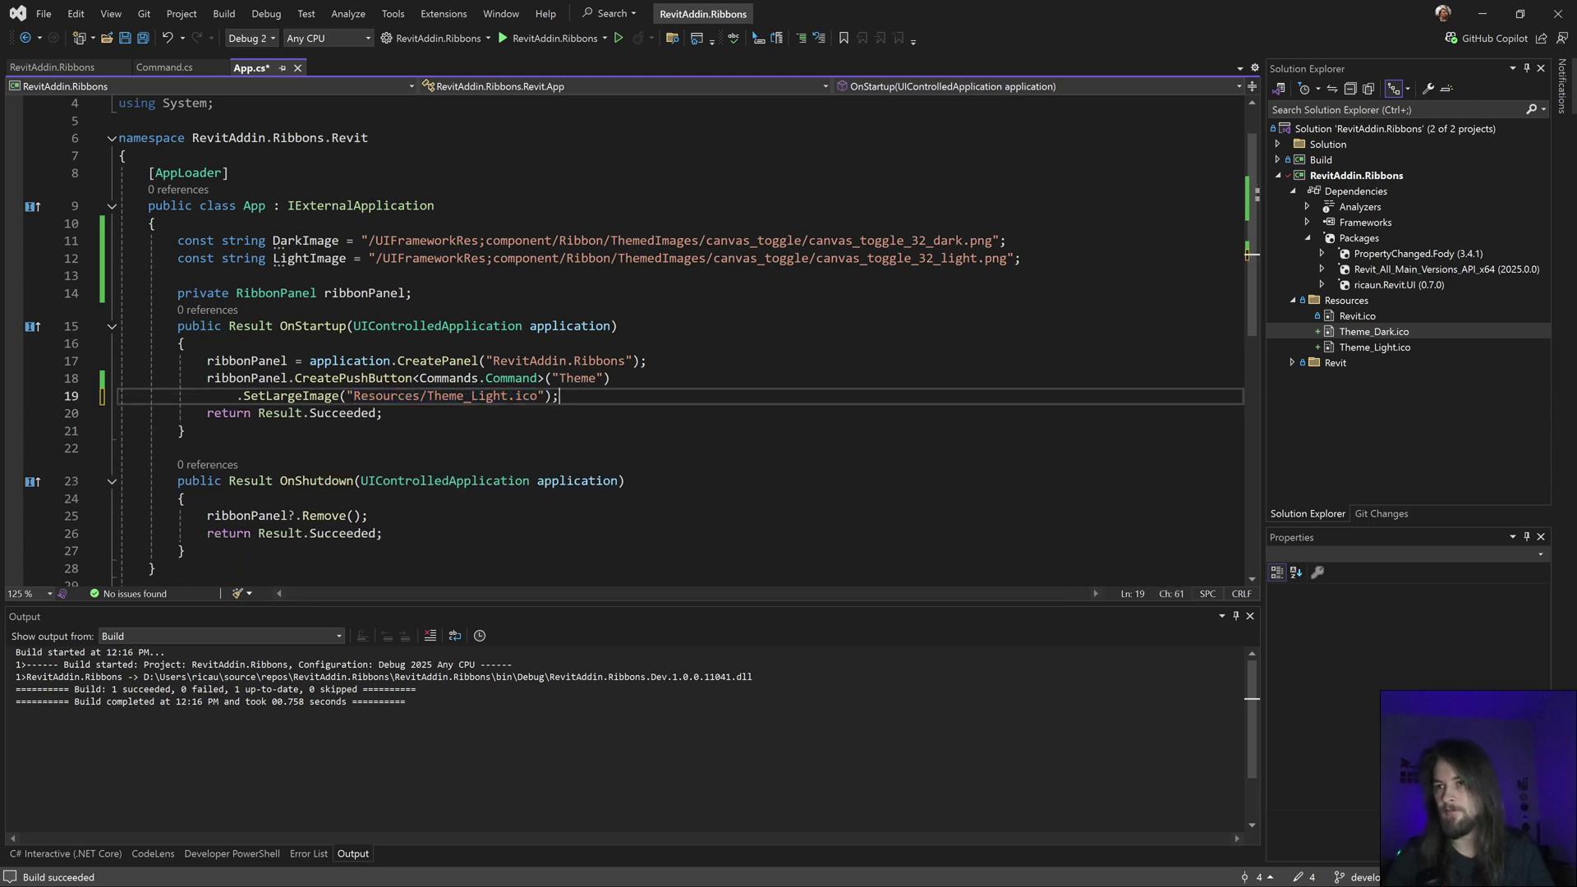
key("Return")
key("Return")
key("Return")
key("Return")
key("Up")
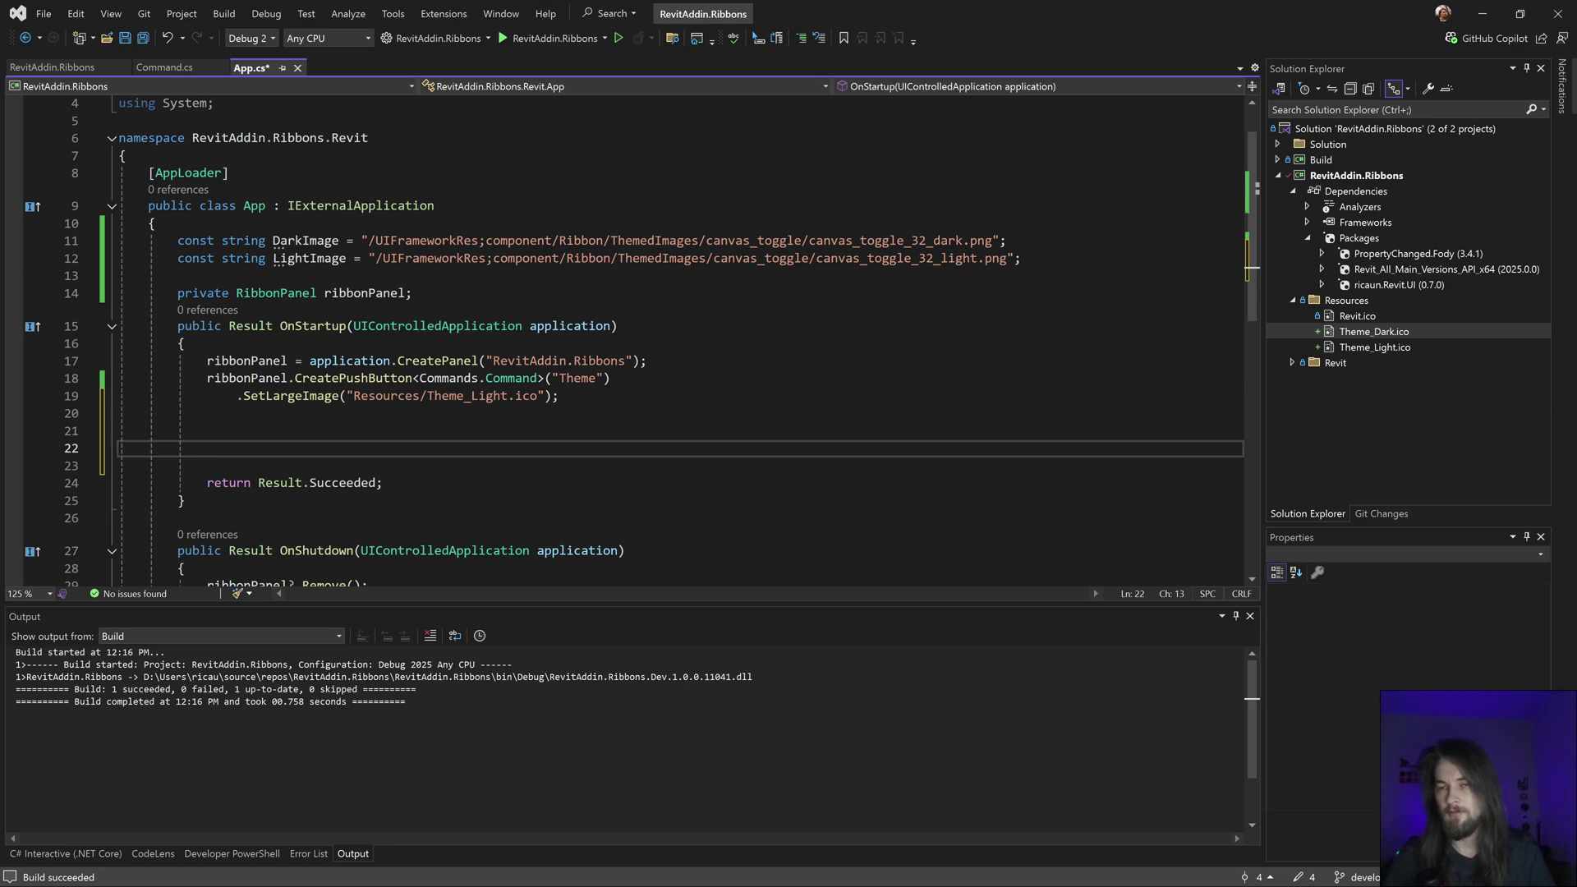
key("Return")
key("Up")
key("Up")
key("Up")
key("Up")
key("End")
key("shift+Up")
key("shift+Home")
key("ctrl+c")
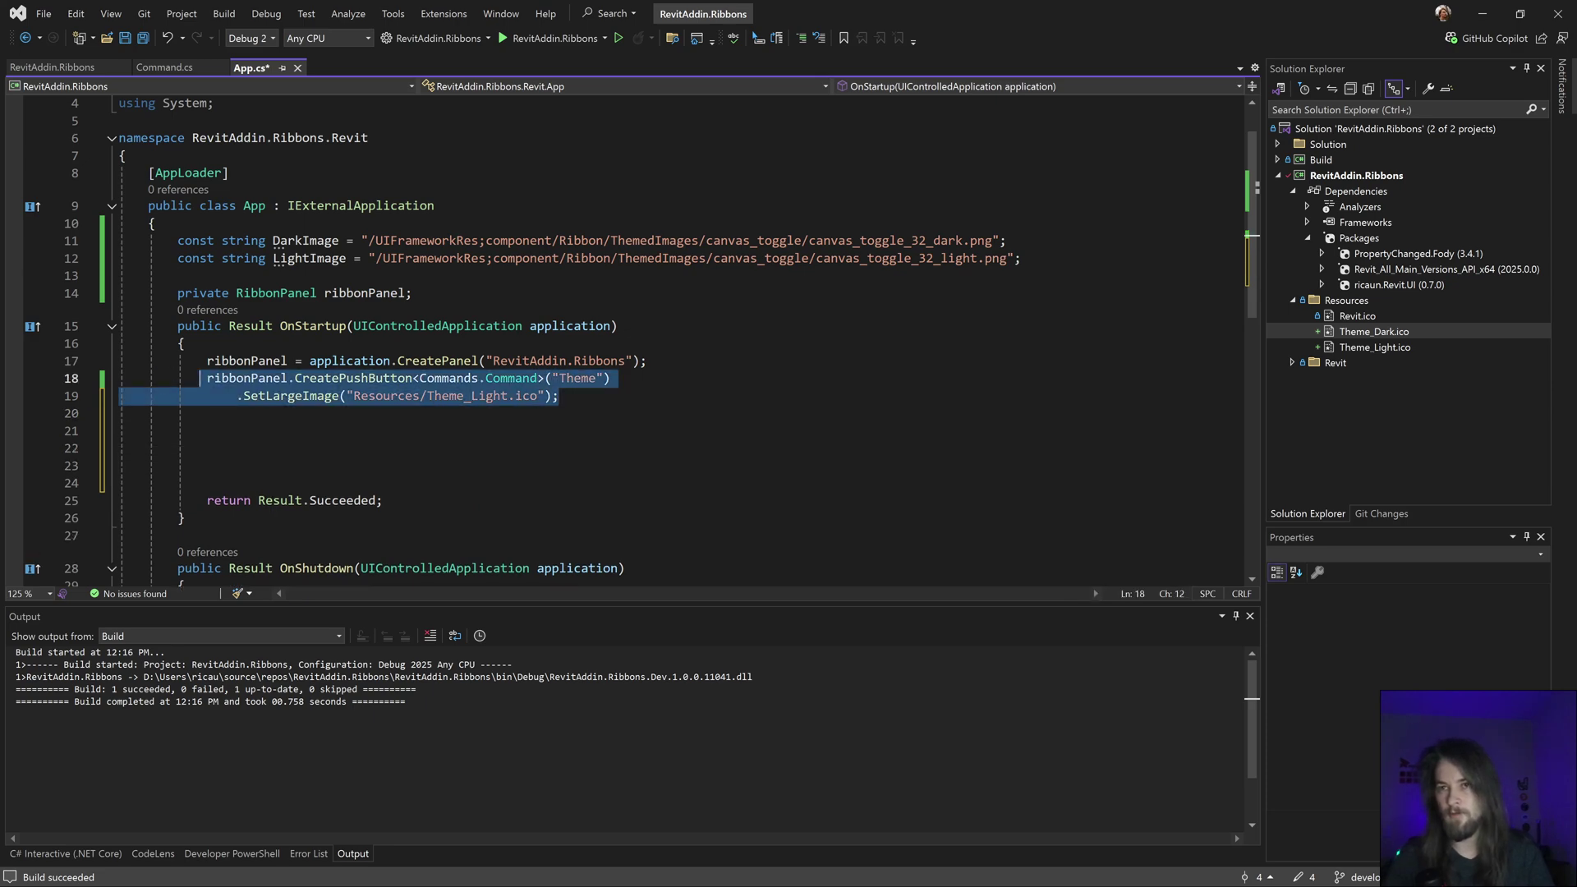
- Insert a foreach loop containing a copy of the Theme push-button code
key("Down")
key("Down")
key("Down")
type("for")
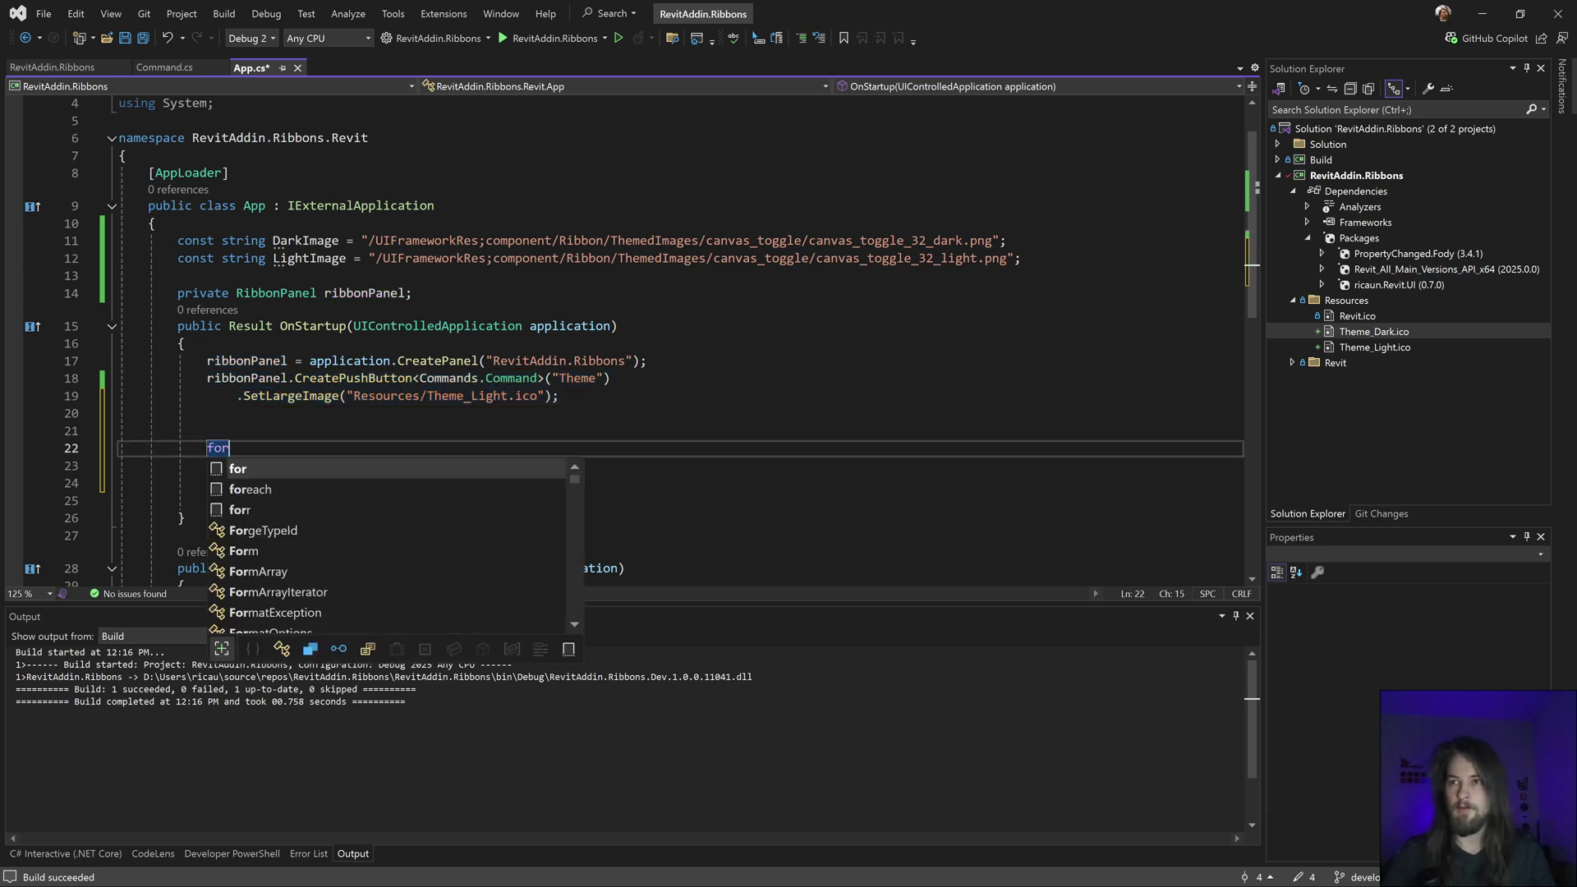
key("Down")
key("Tab")
key("Tab")
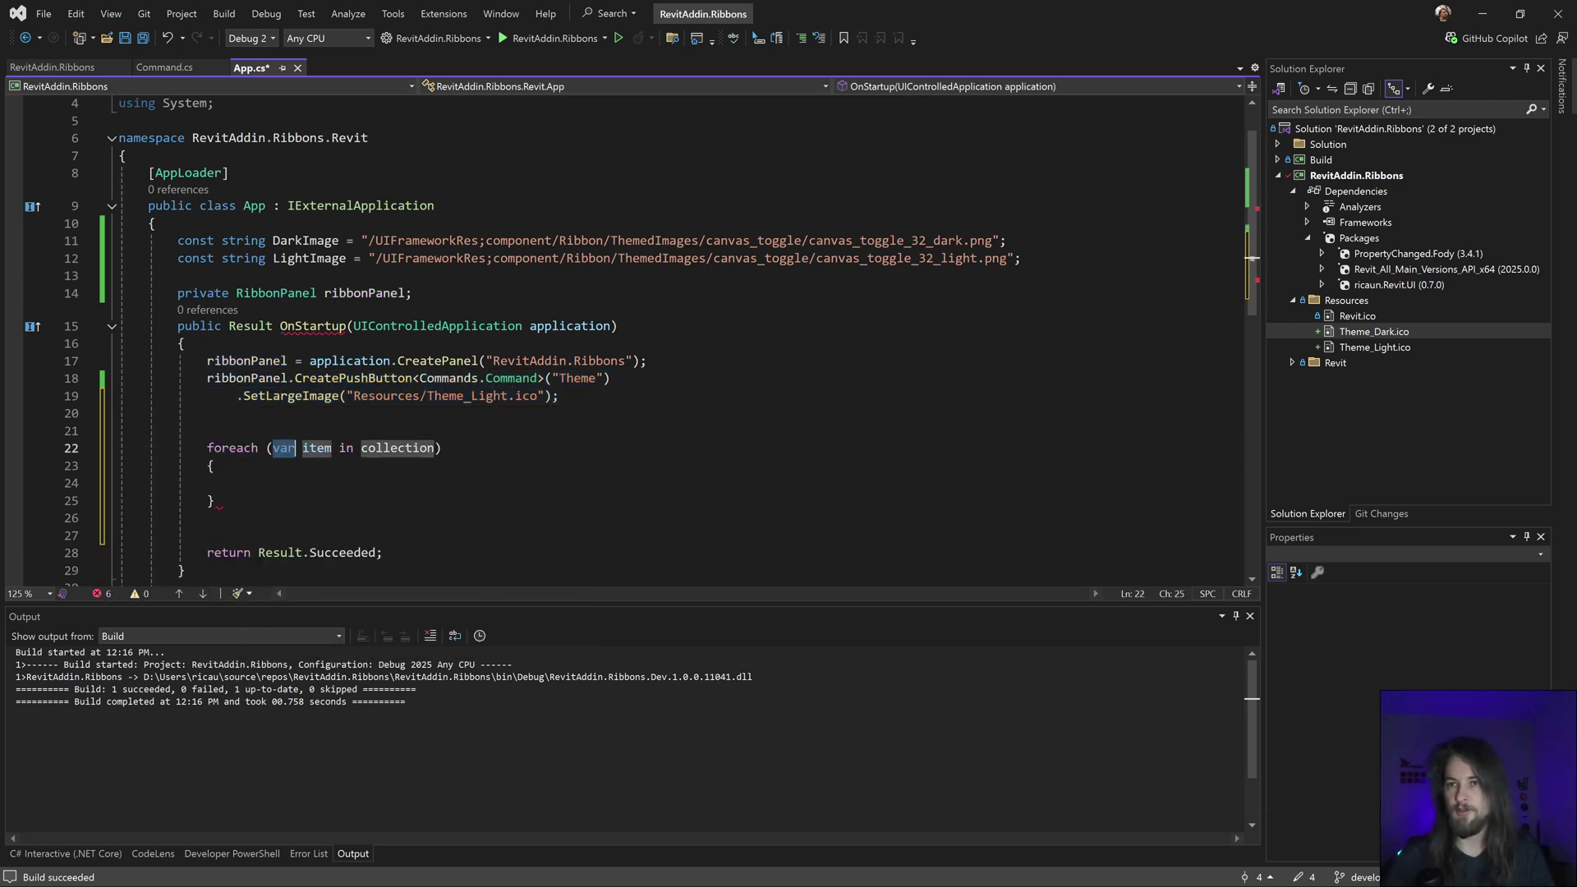
key("Down")
key("Return")
key("ctrl+v")
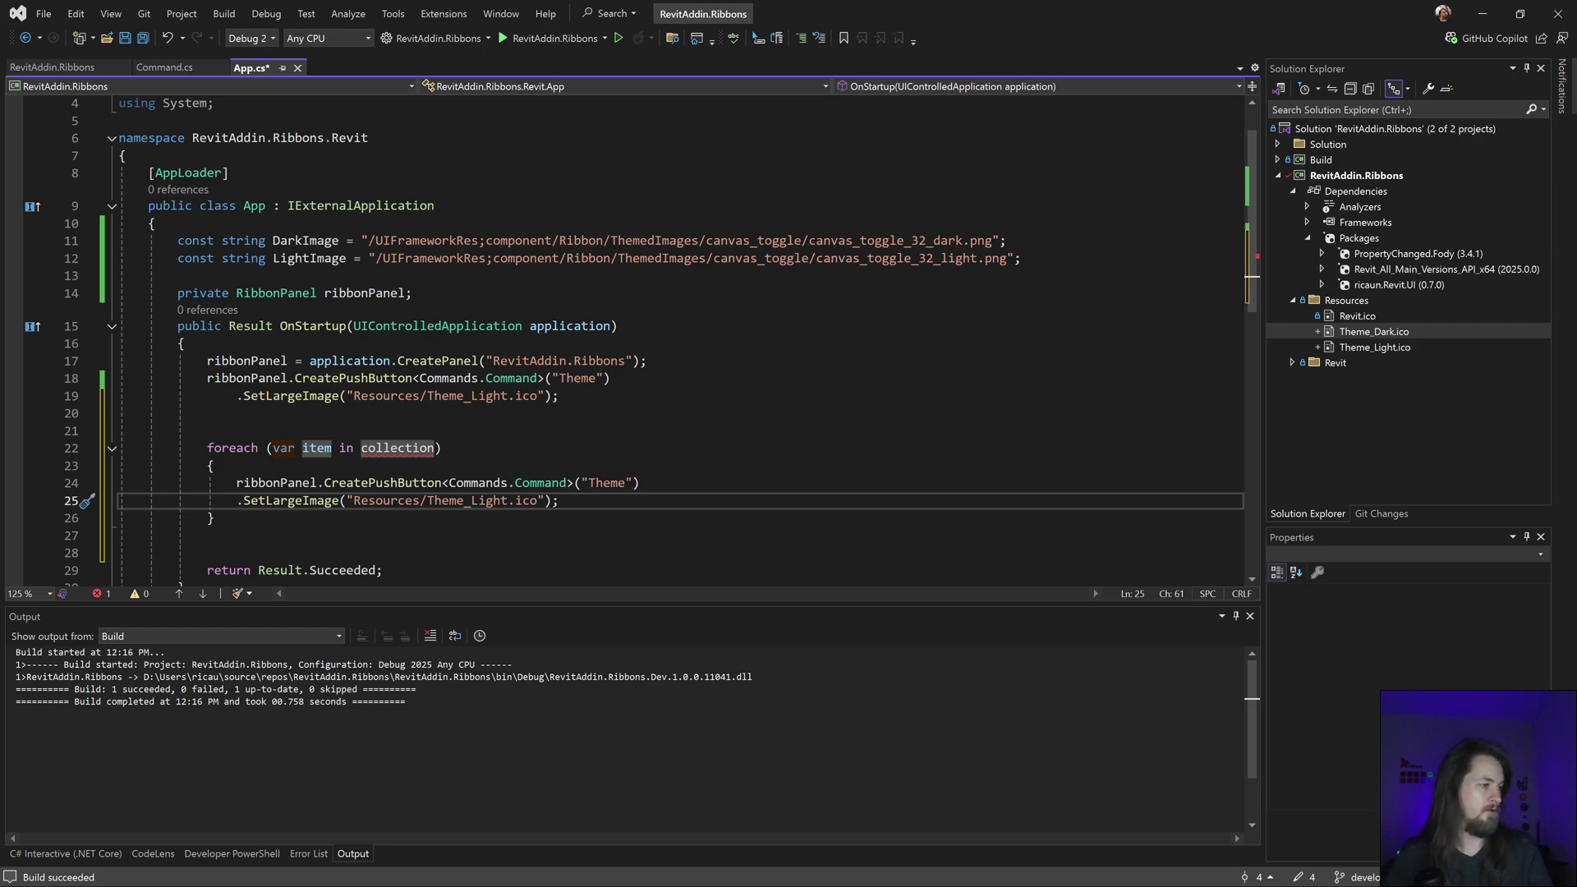
- Copy the Box-Yellow-Light.ico link from the GitHub release page
key("alt+Tab")
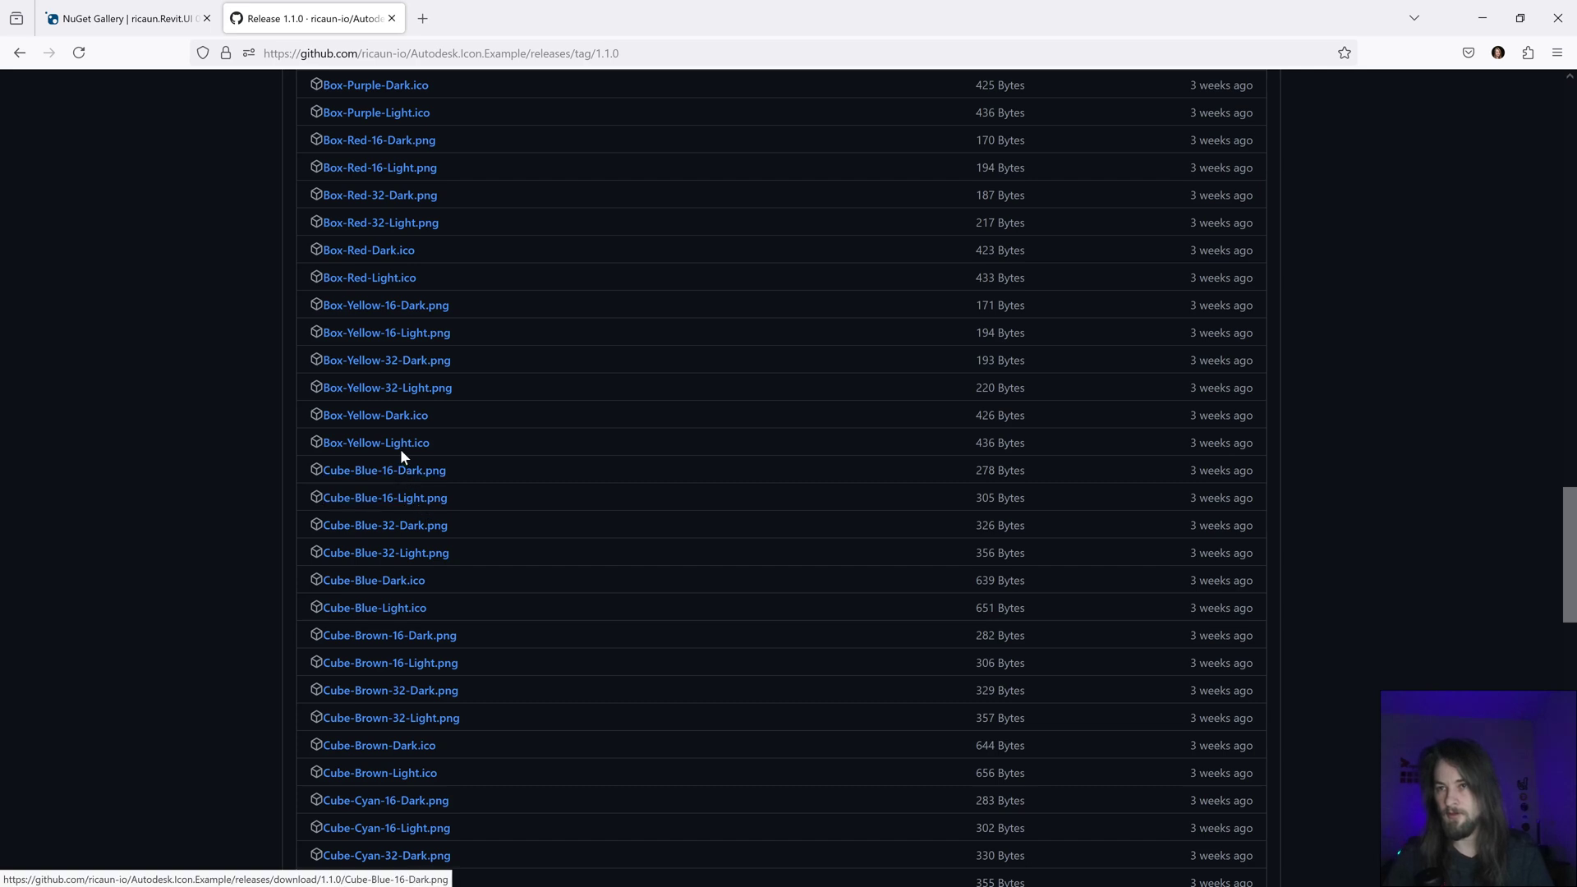
right_click(400, 446)
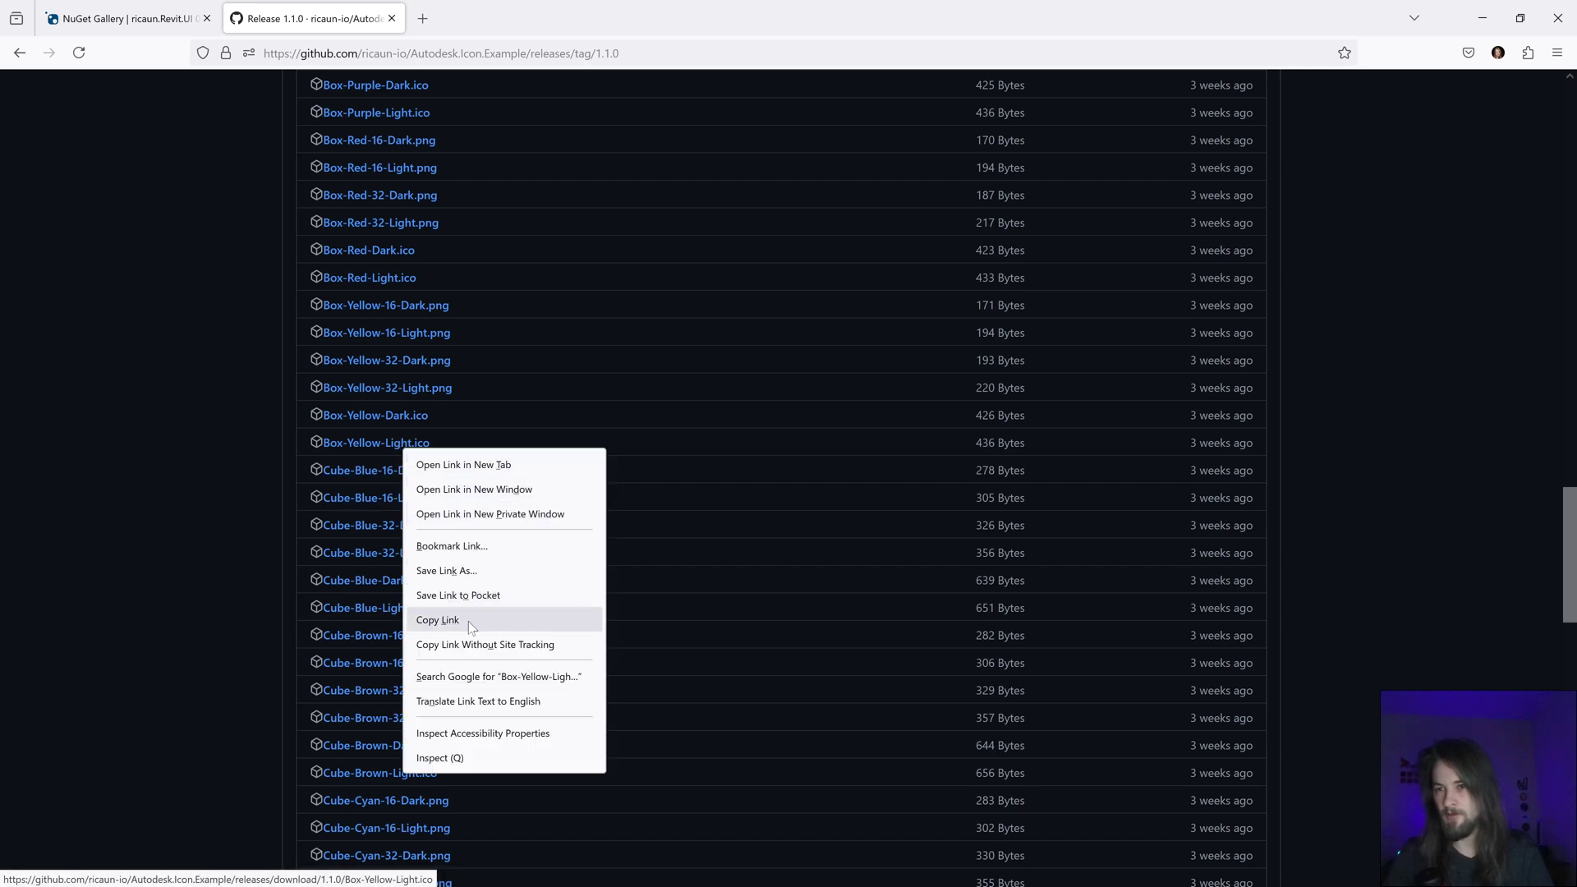
left_click(438, 620)
- Set the button image to the pasted Box-Yellow-Light.ico URL, with Yellow replaced by {color}
left_click(1482, 17)
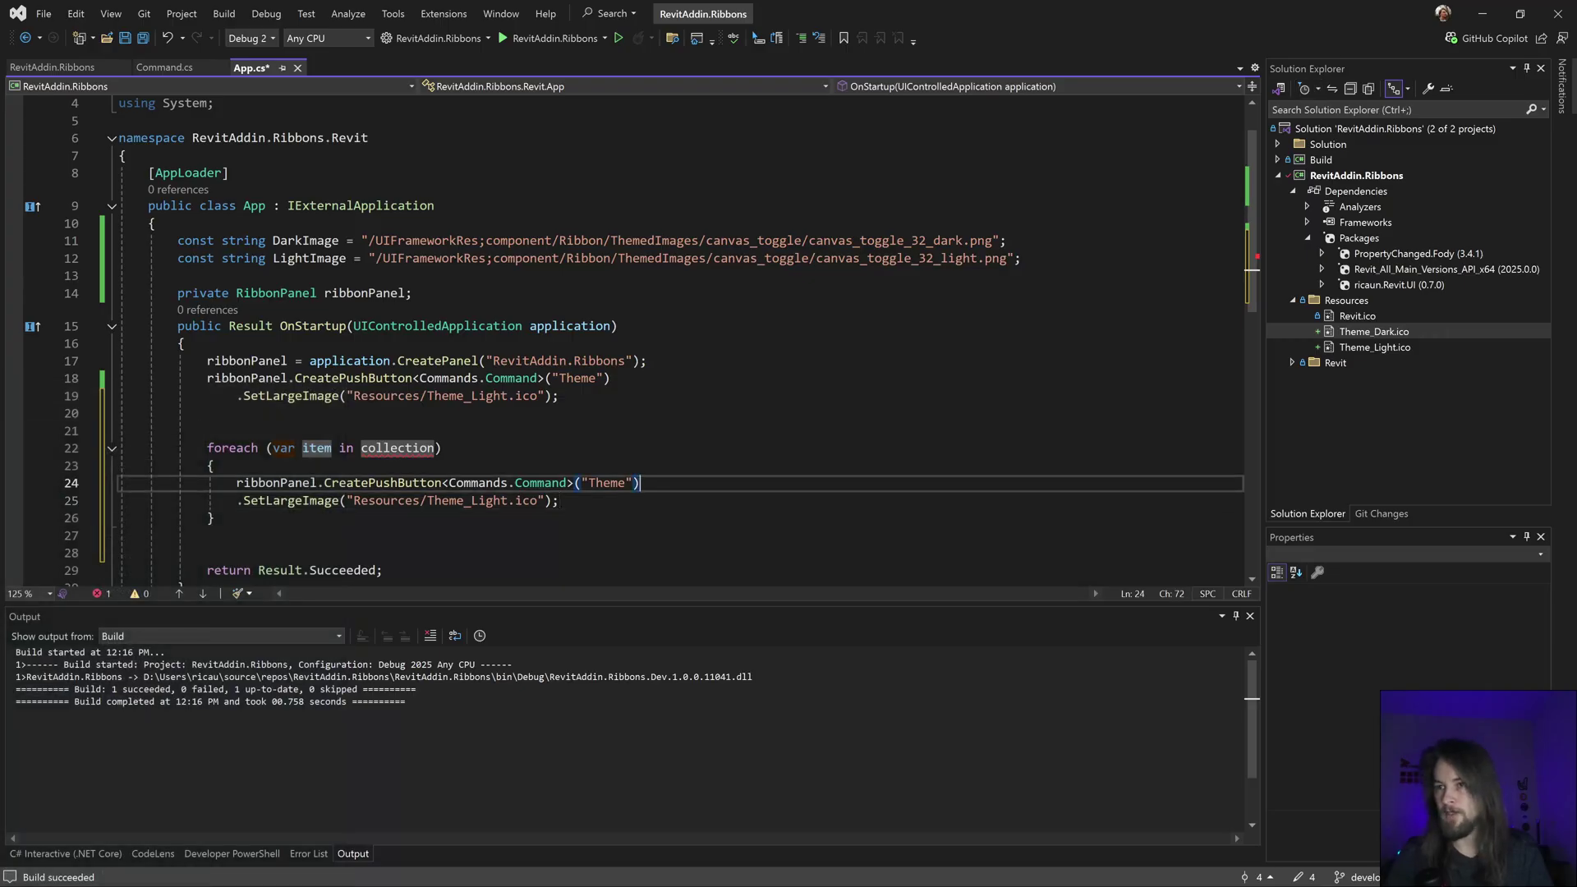
left_click_drag(539, 502, 352, 502)
key("ctrl+v")
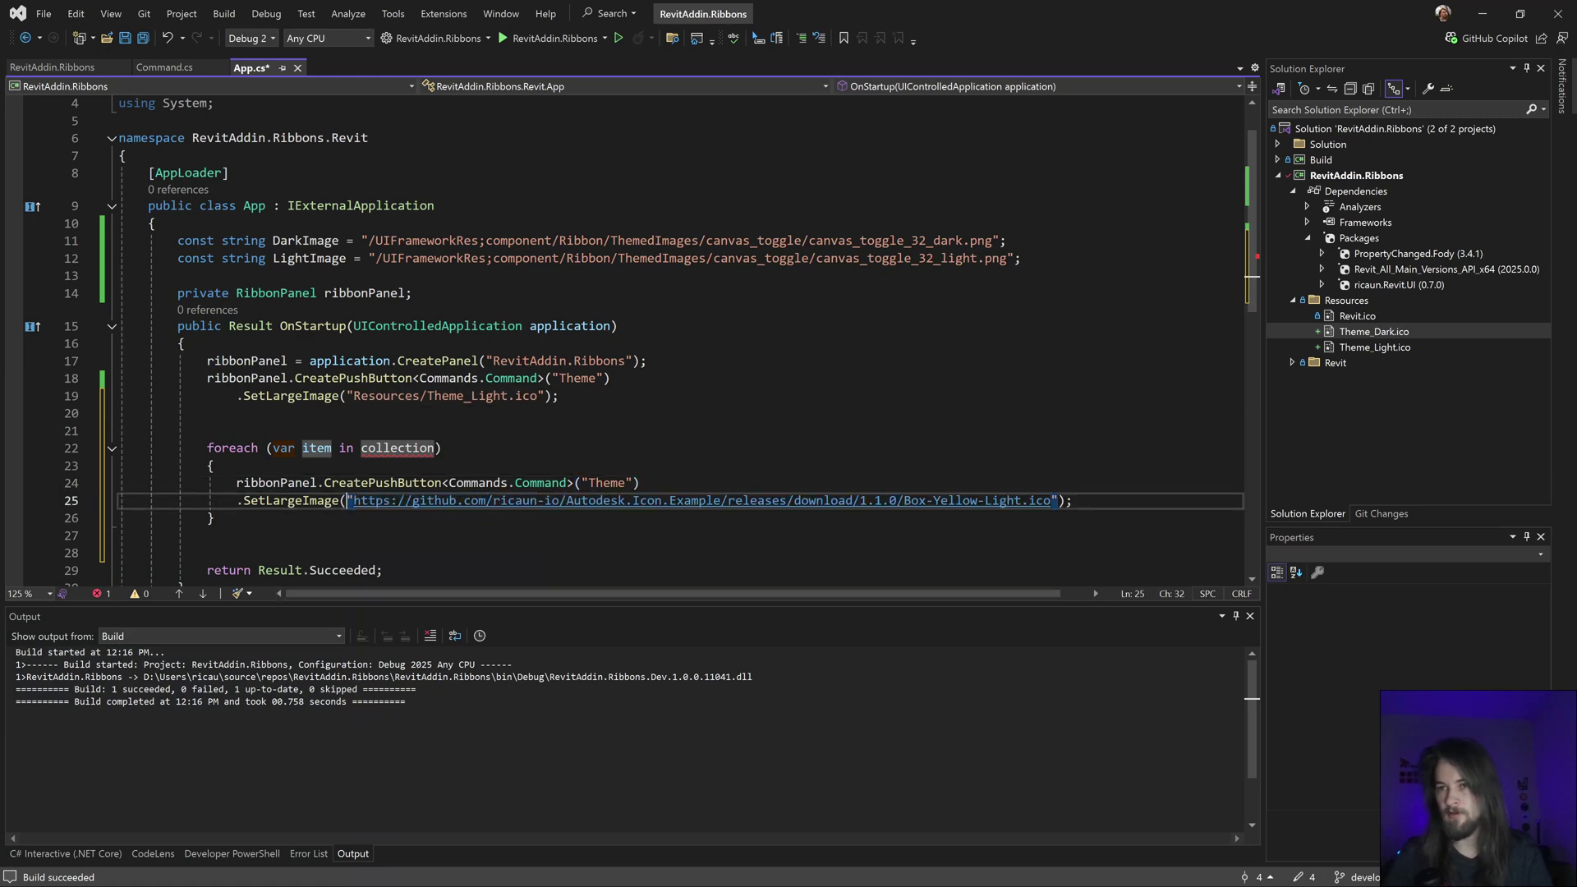
type("$")
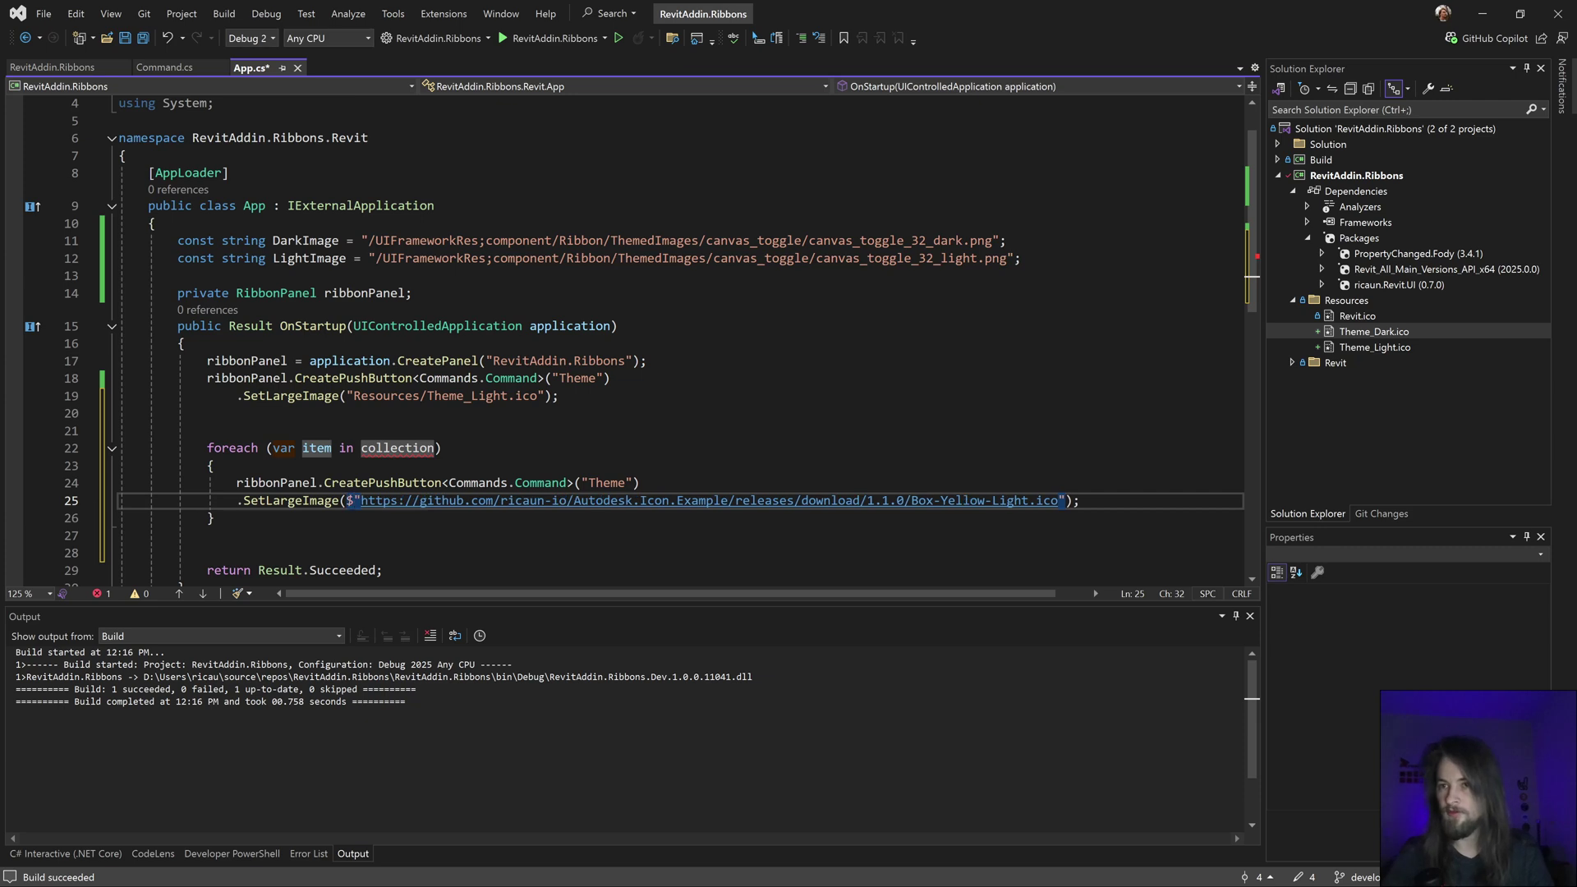
double_click(976, 501)
type("{")
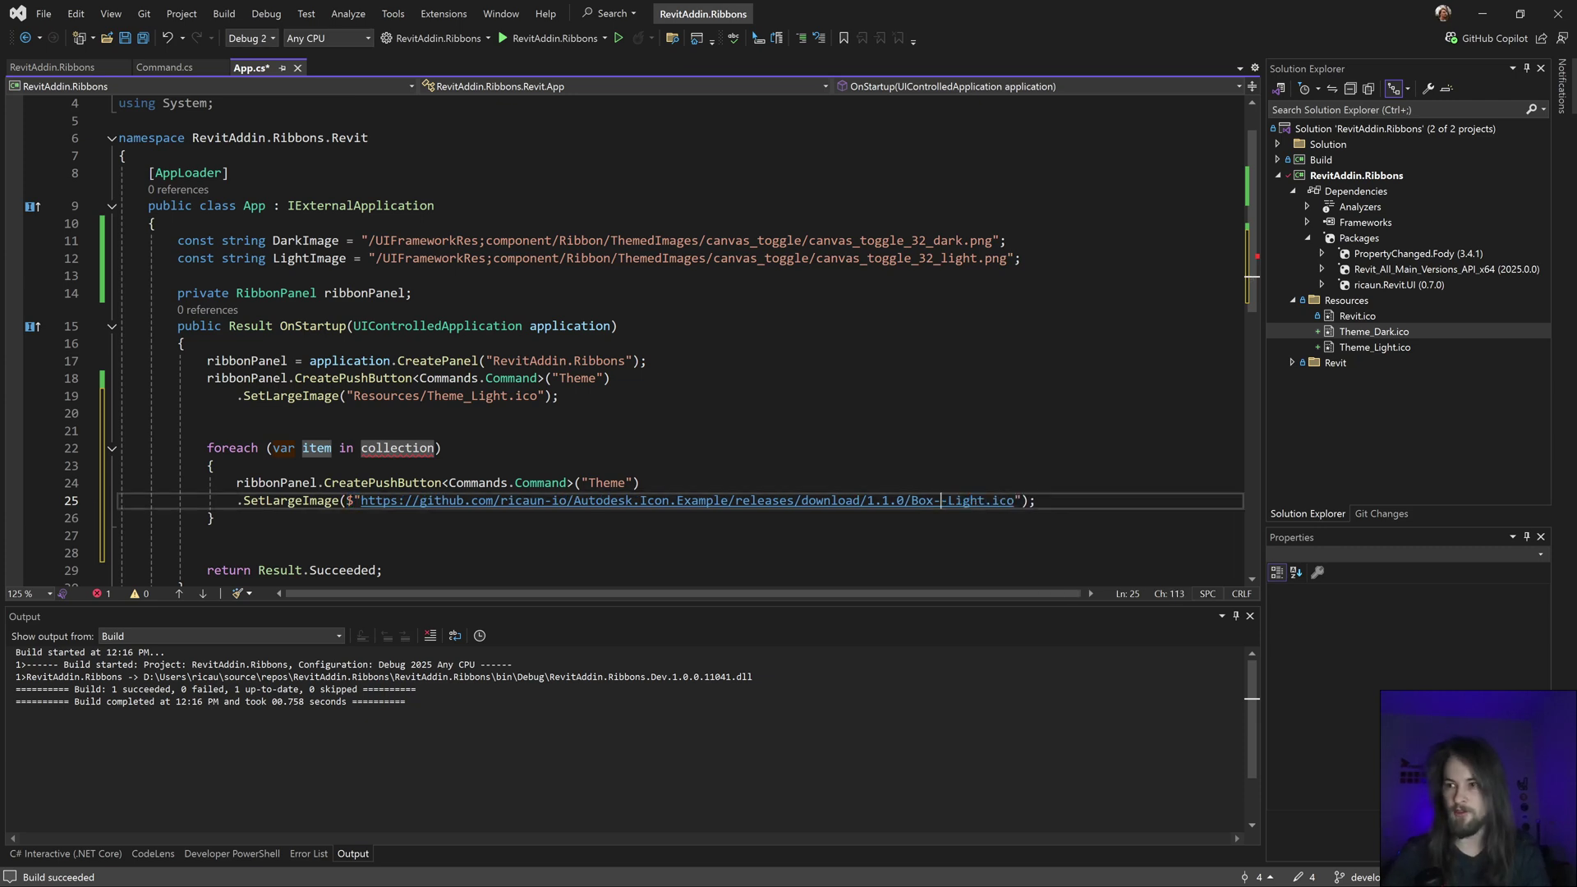
type("color")
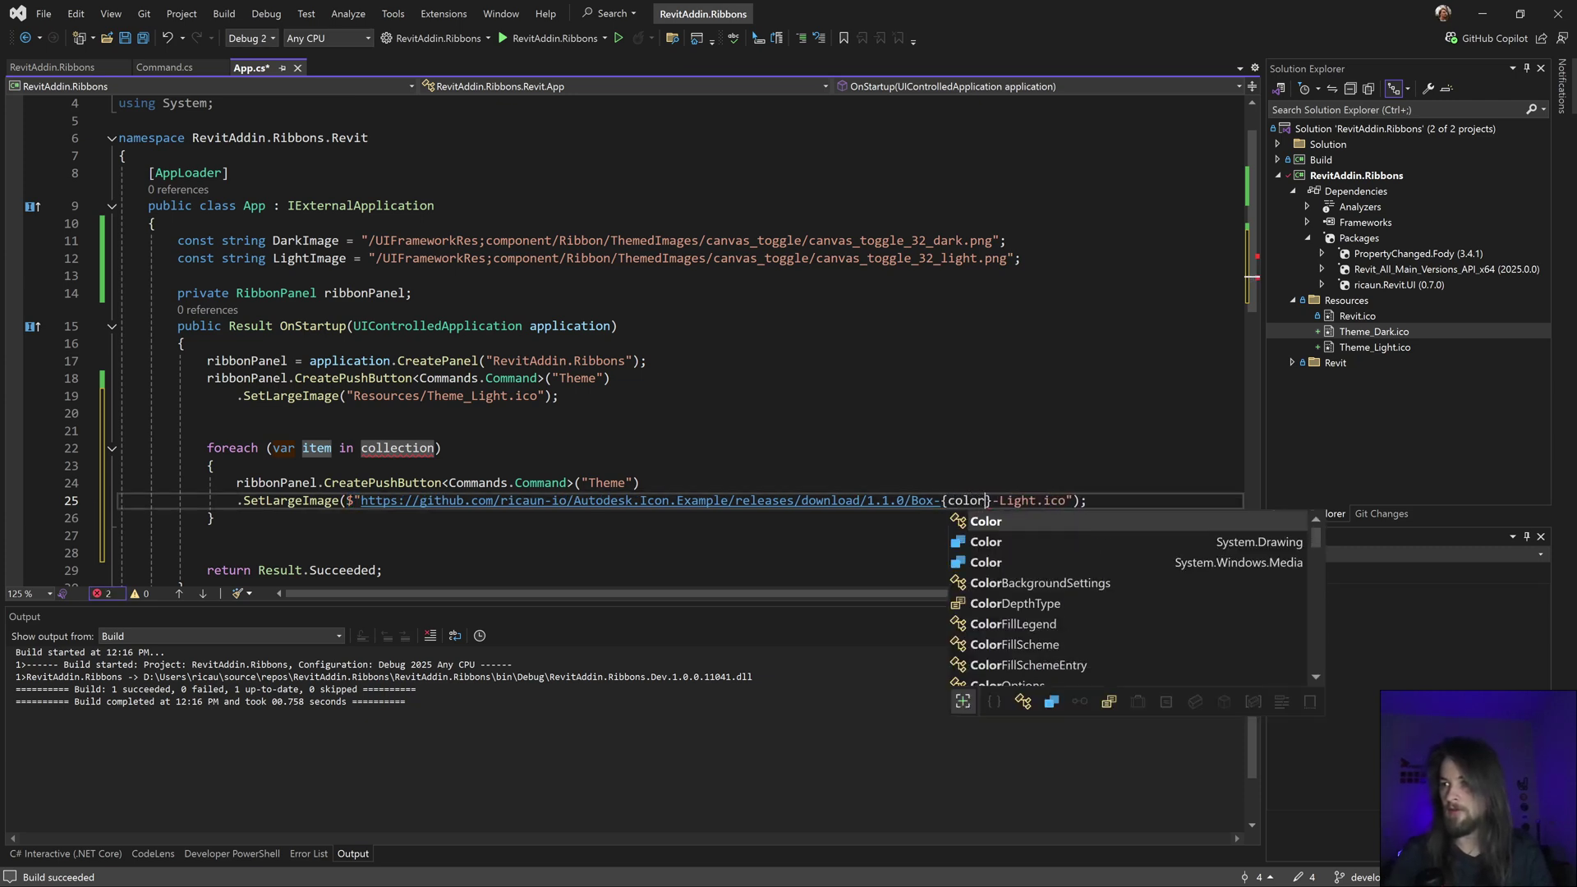
key("Escape")
- Rename the loop variables to color/colors and name each button by its color
key("Tab")
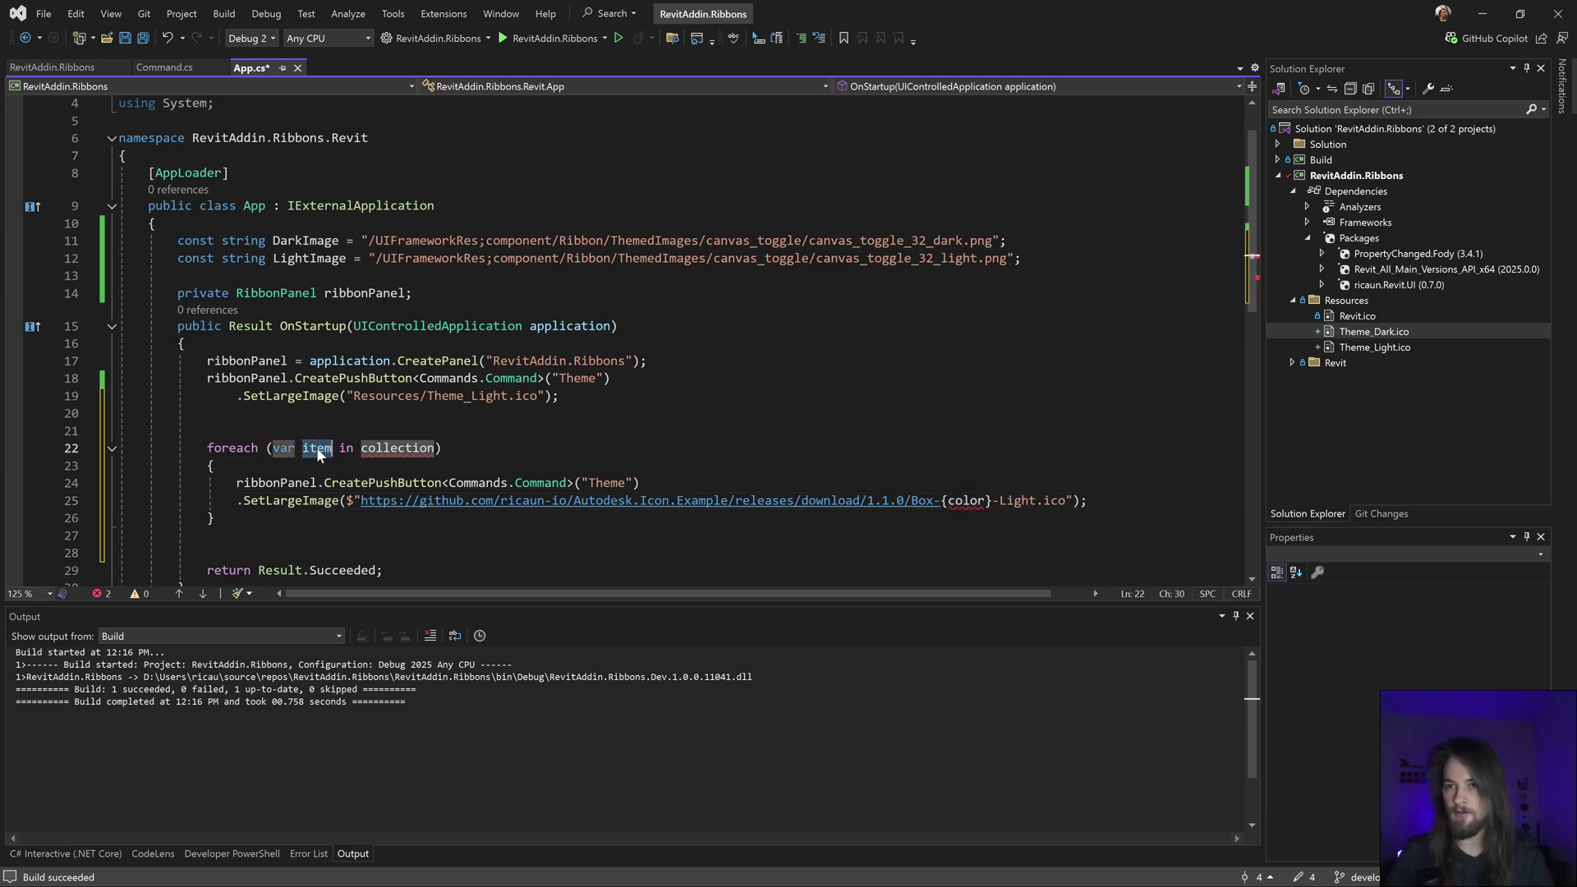
type("color")
key("Tab")
type("colors")
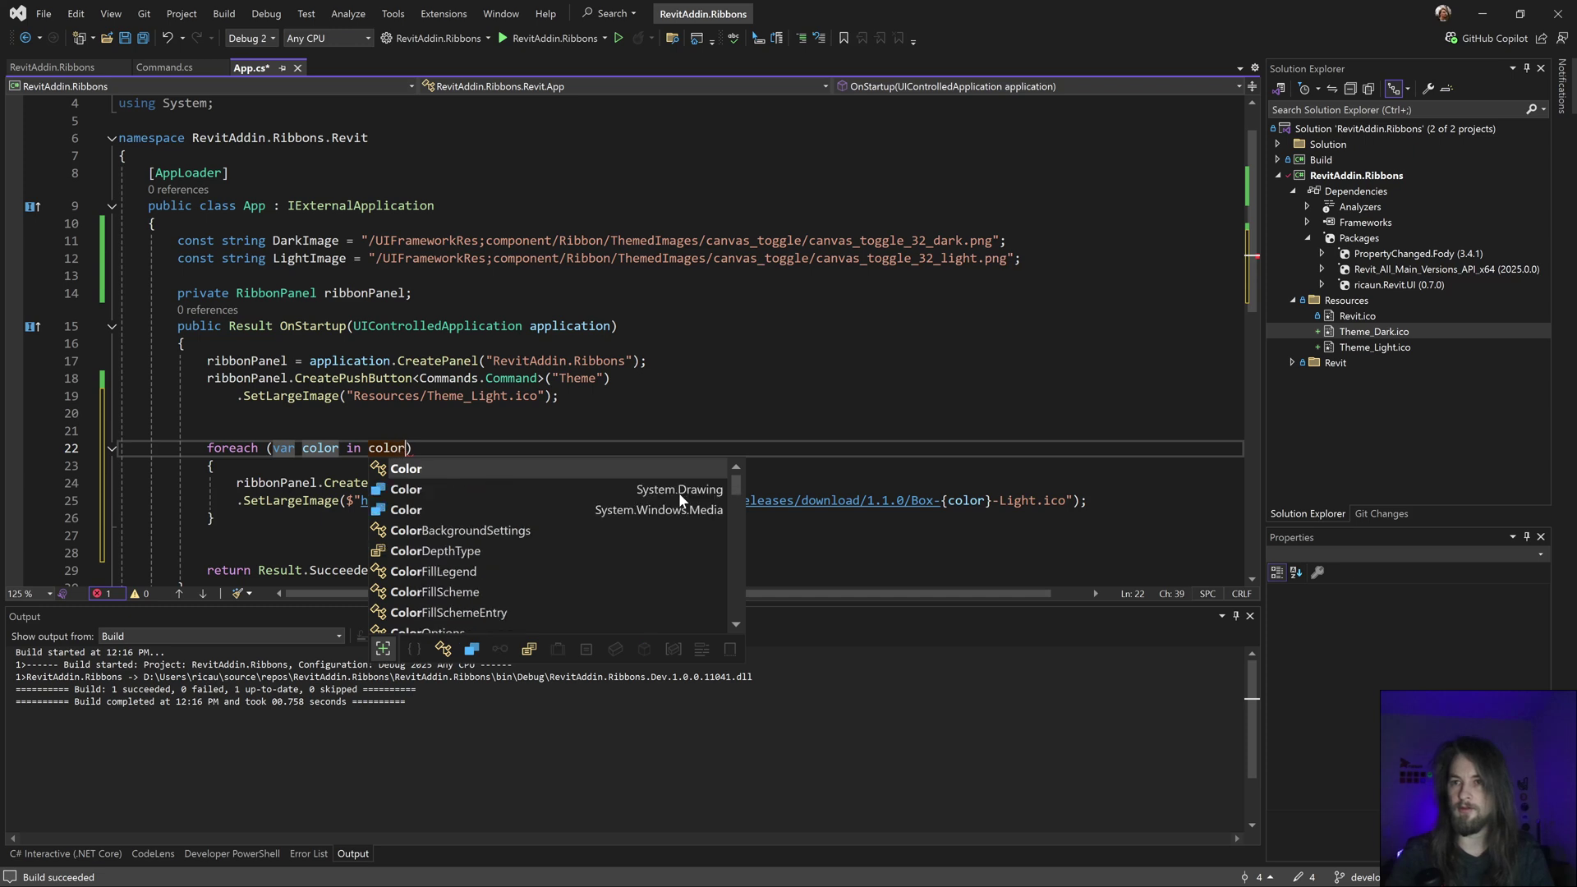
left_click_drag(633, 482, 580, 482)
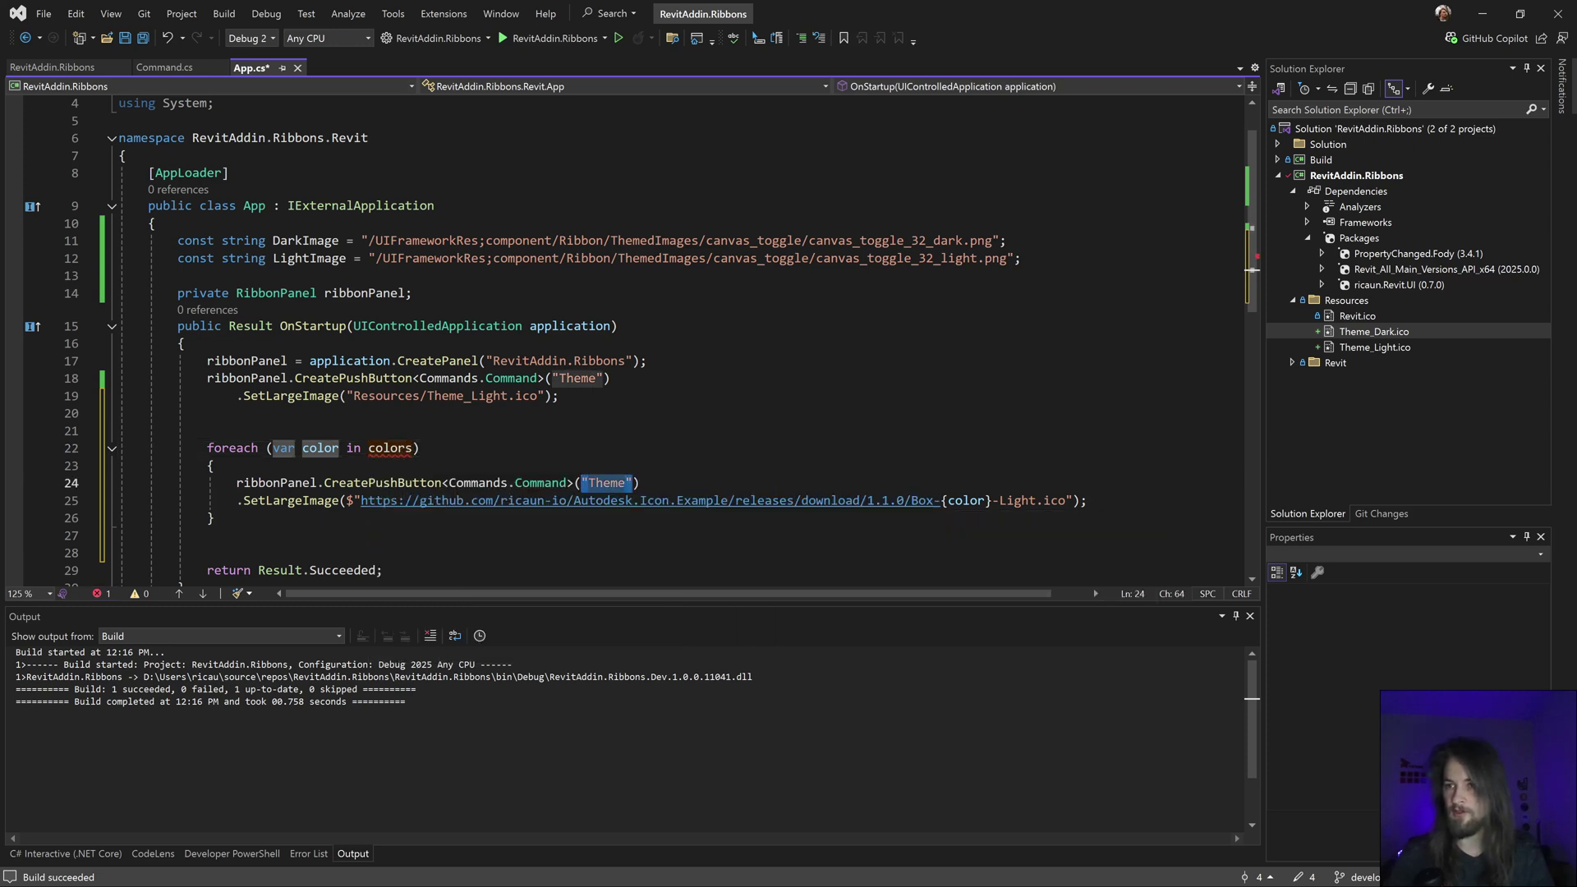
key("BackSpace")
type("color")
key("Escape")
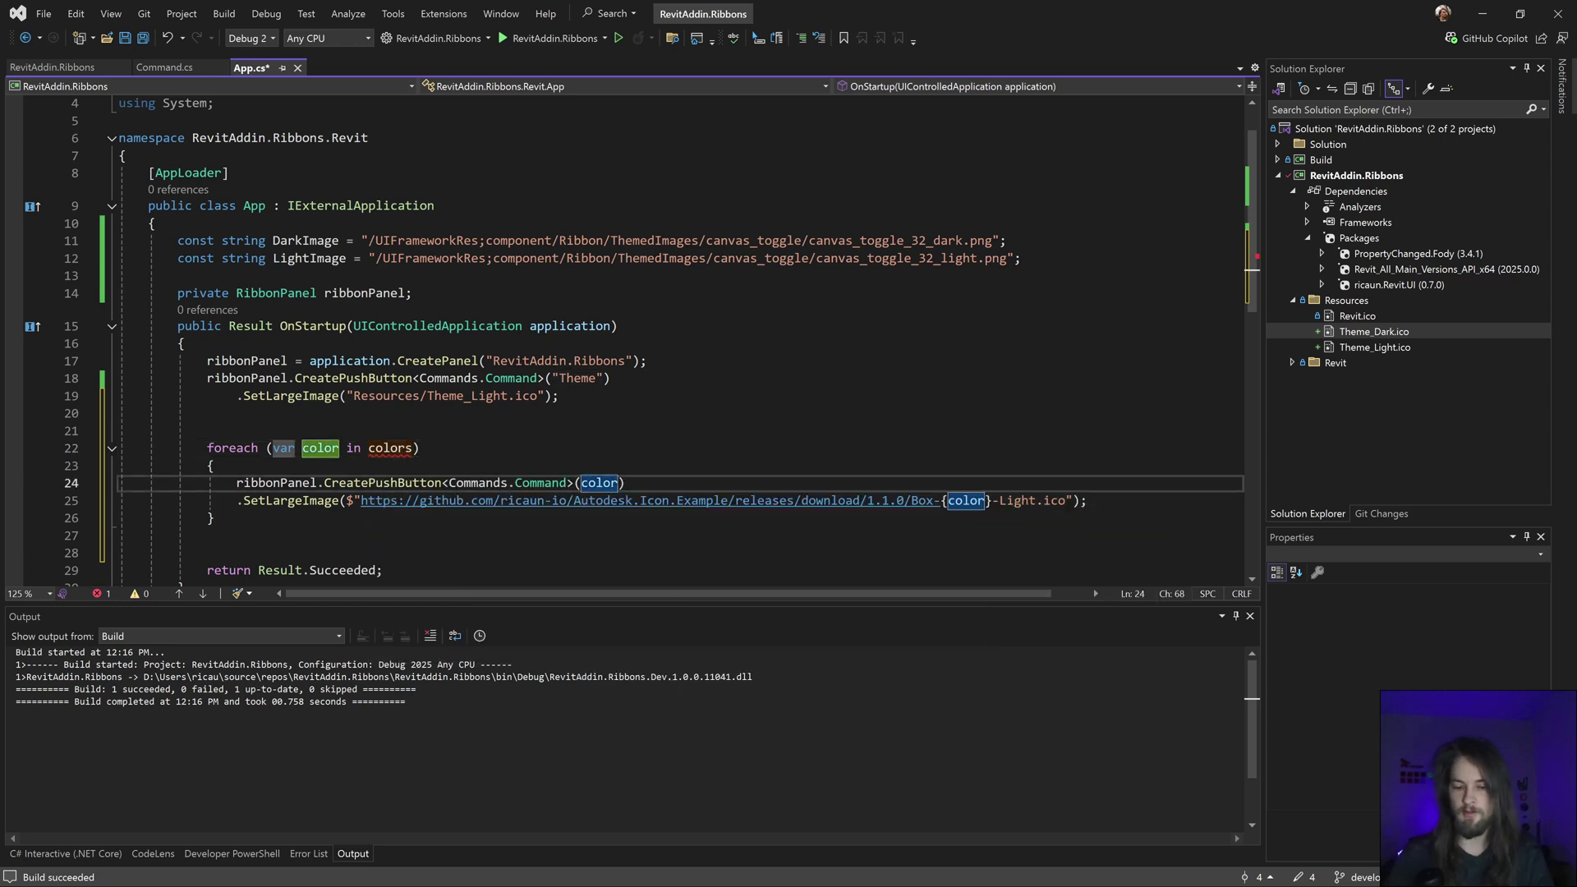
key("Up")
key("Up")
key("Up")
key("Return")
type("new")
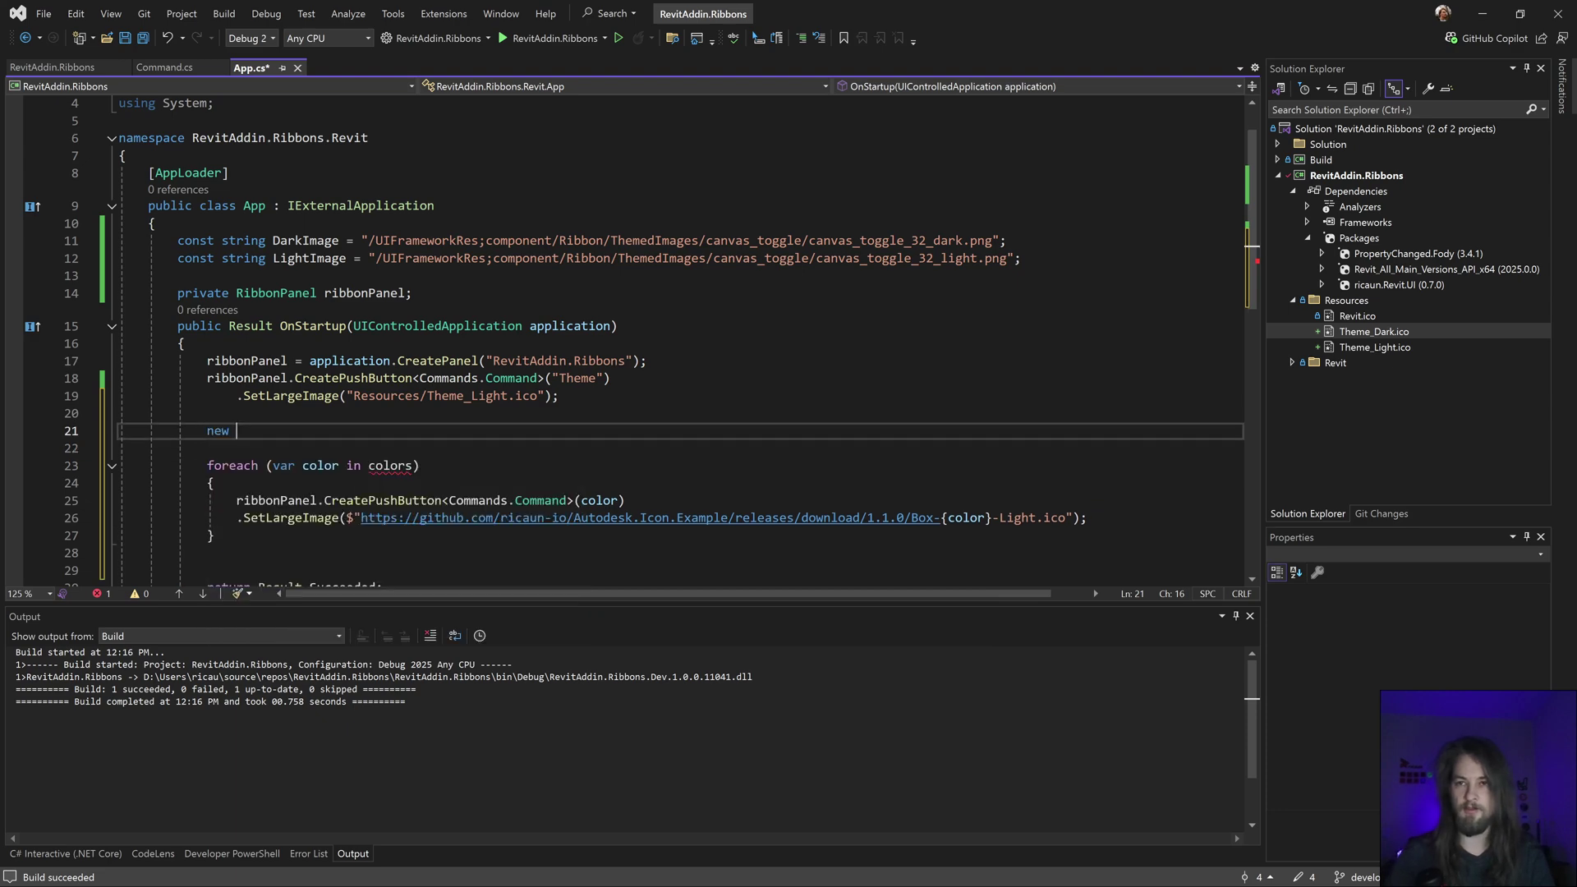
- Declare colors = new[] { "Red", "Green", "Blue" } above the loop and rebuild for Revit
key("shift+Home")
type("var")
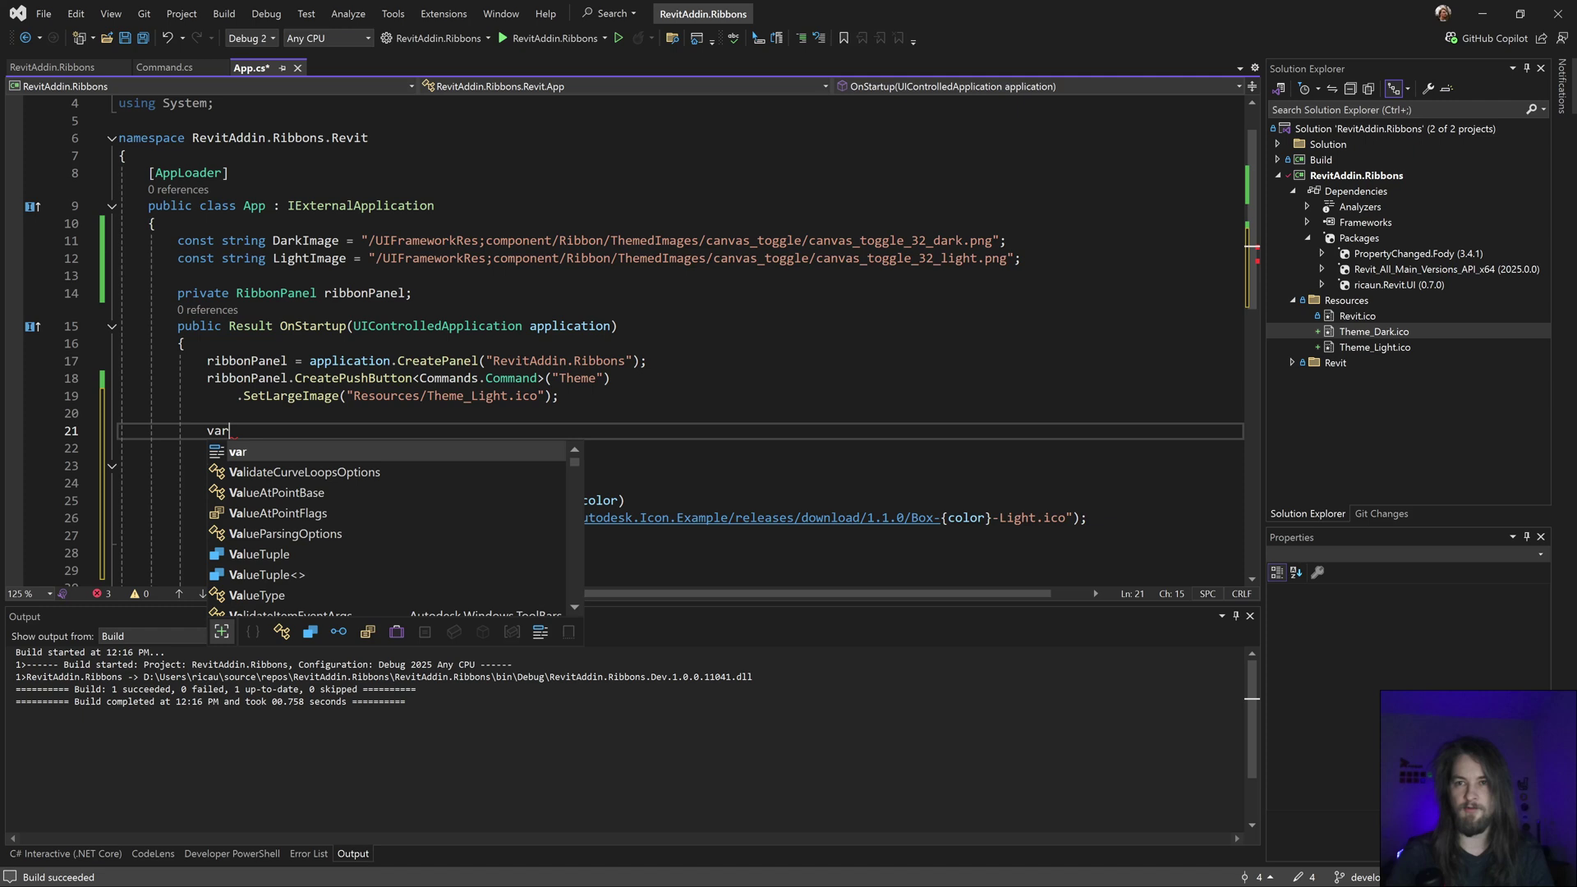
type(" colors = new")
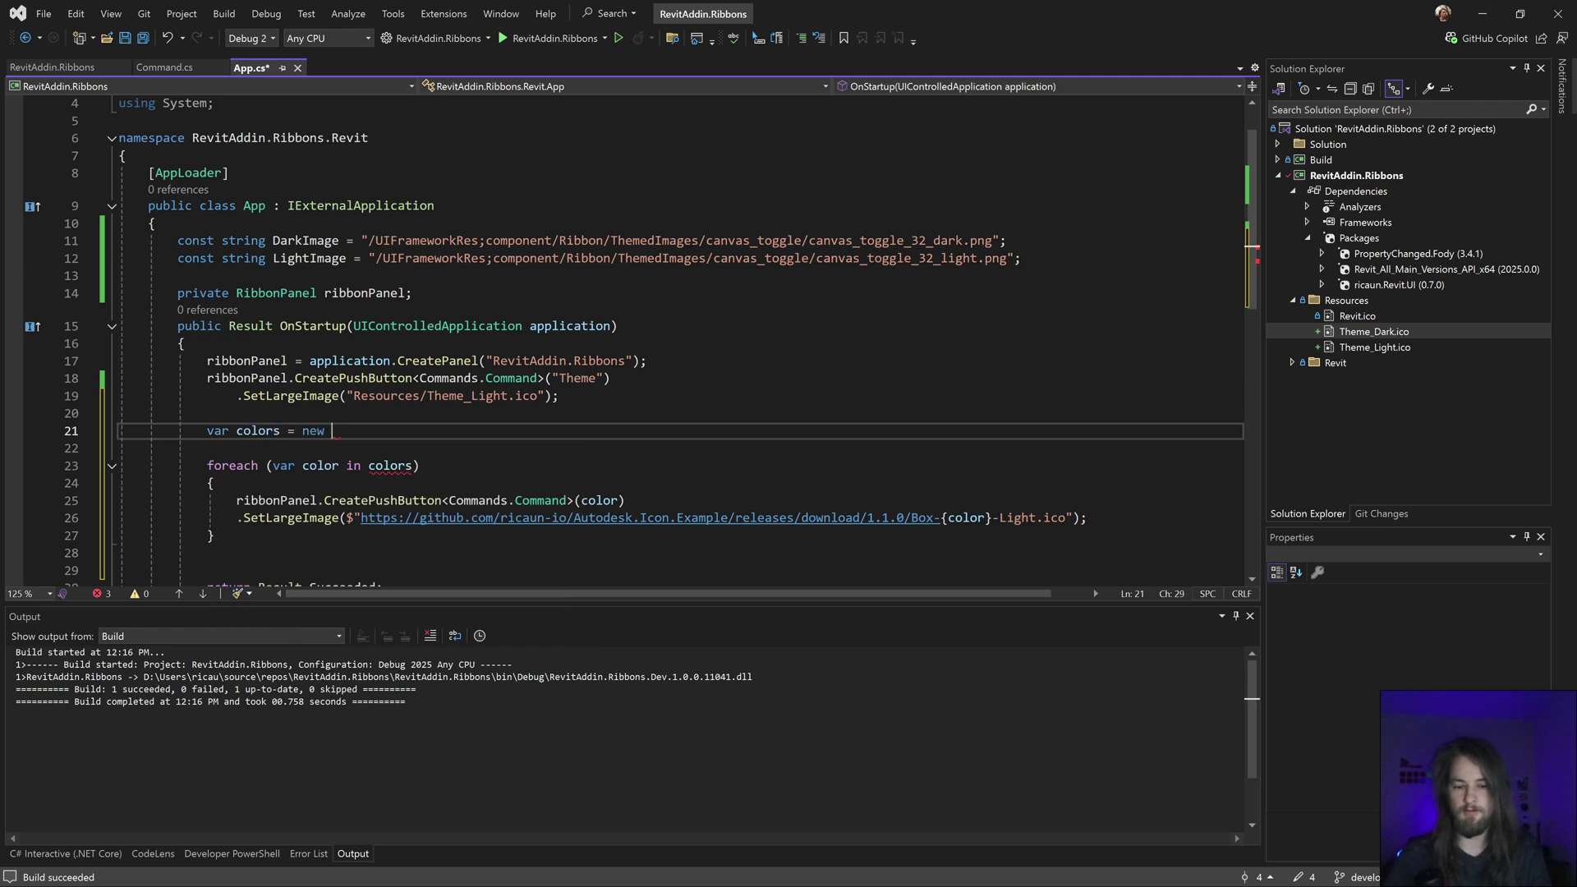
type("[] { };")
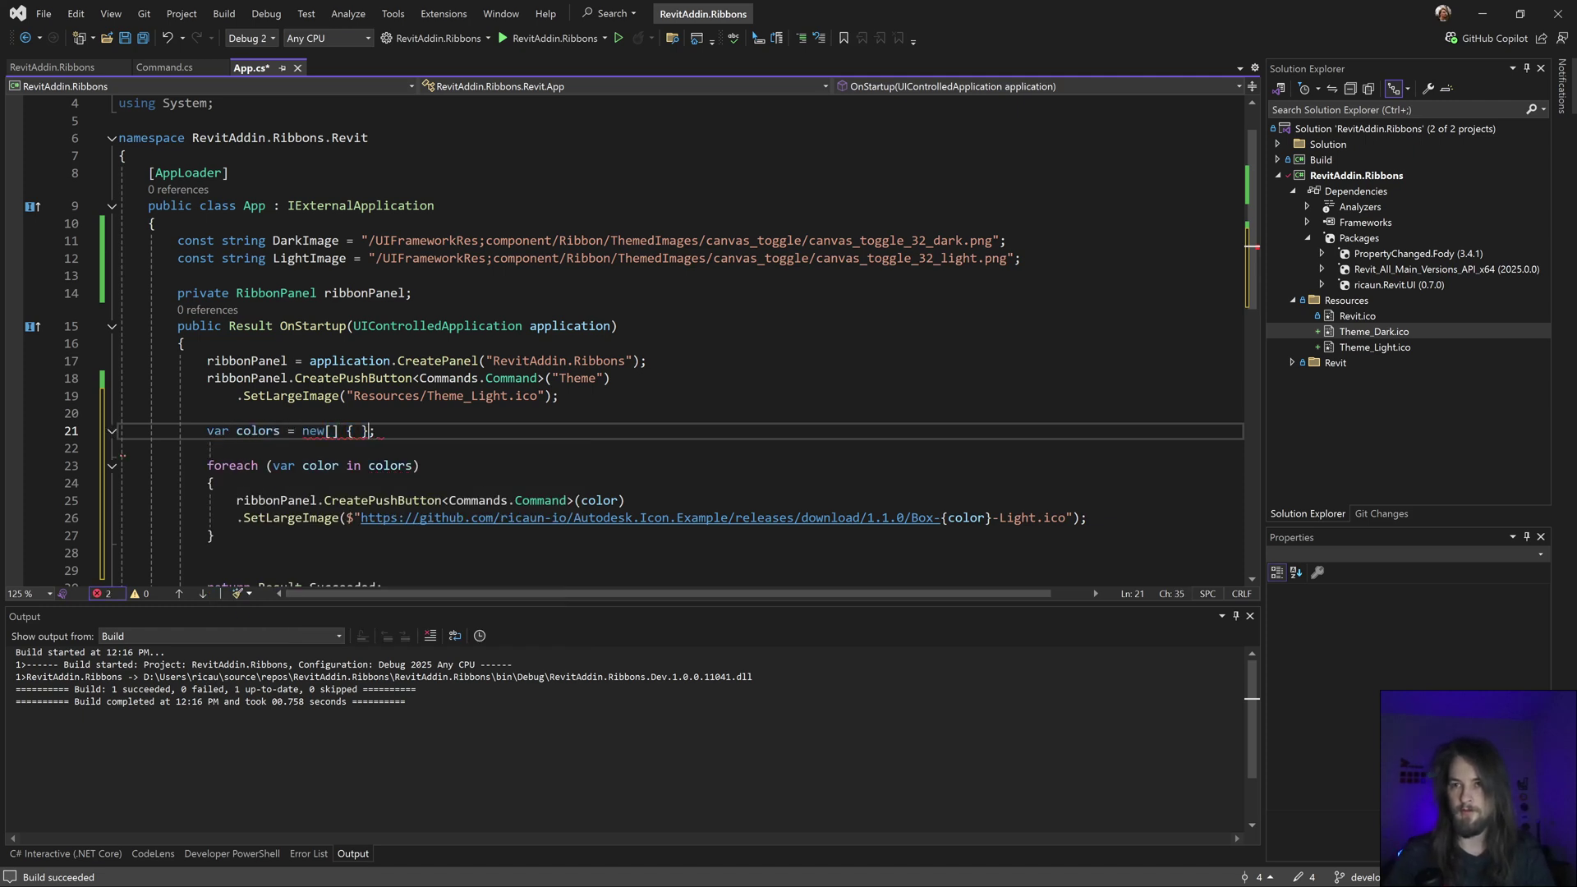
key("Return")
key("Return")
type("\"")
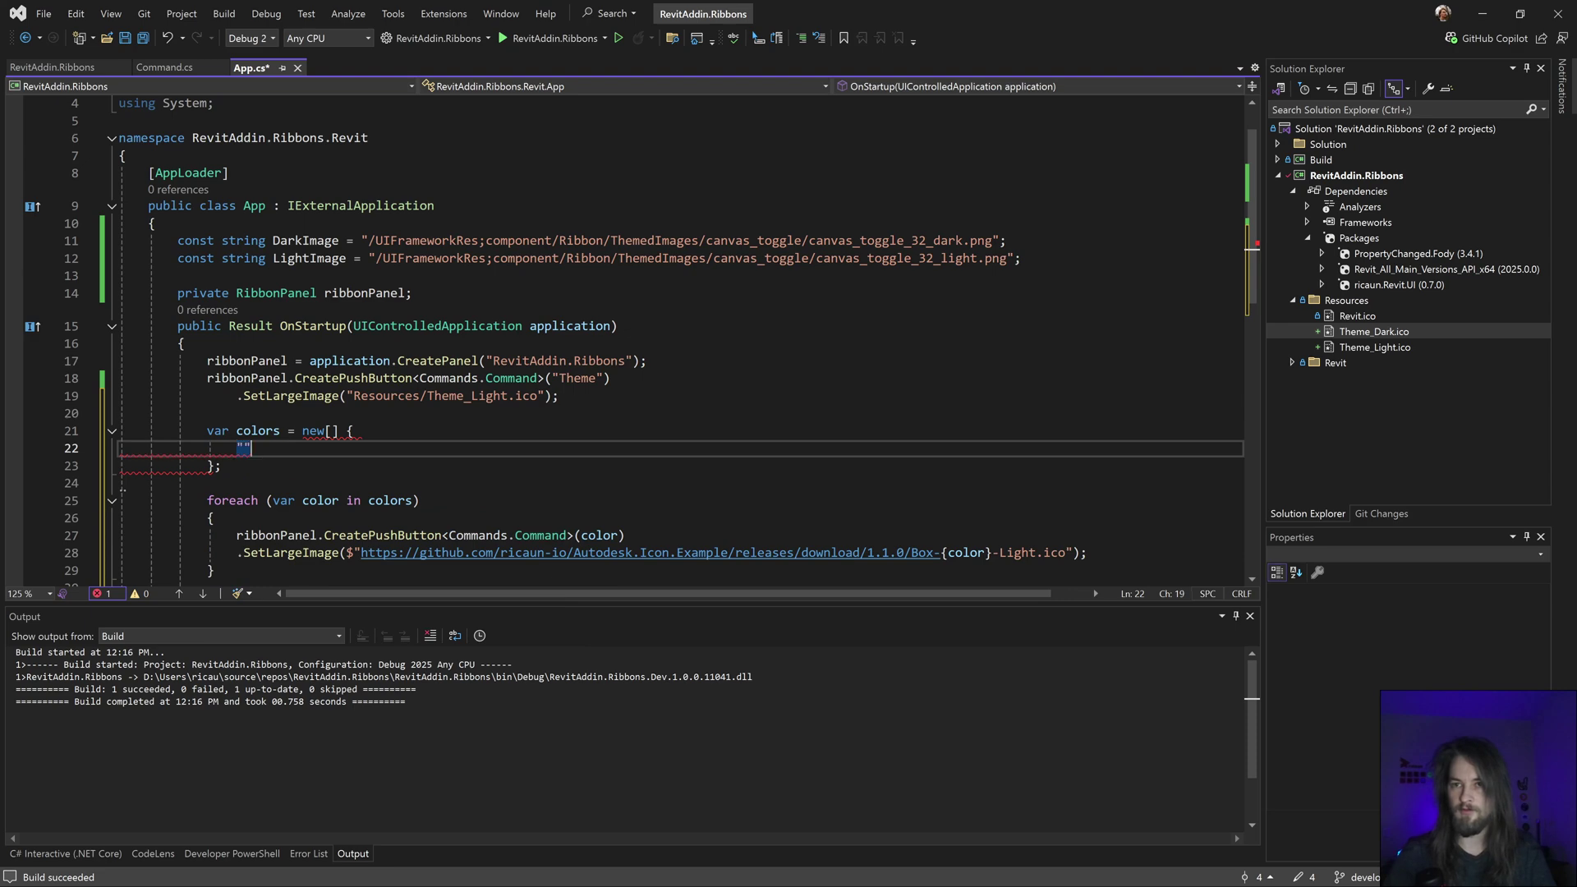
type("Red\",")
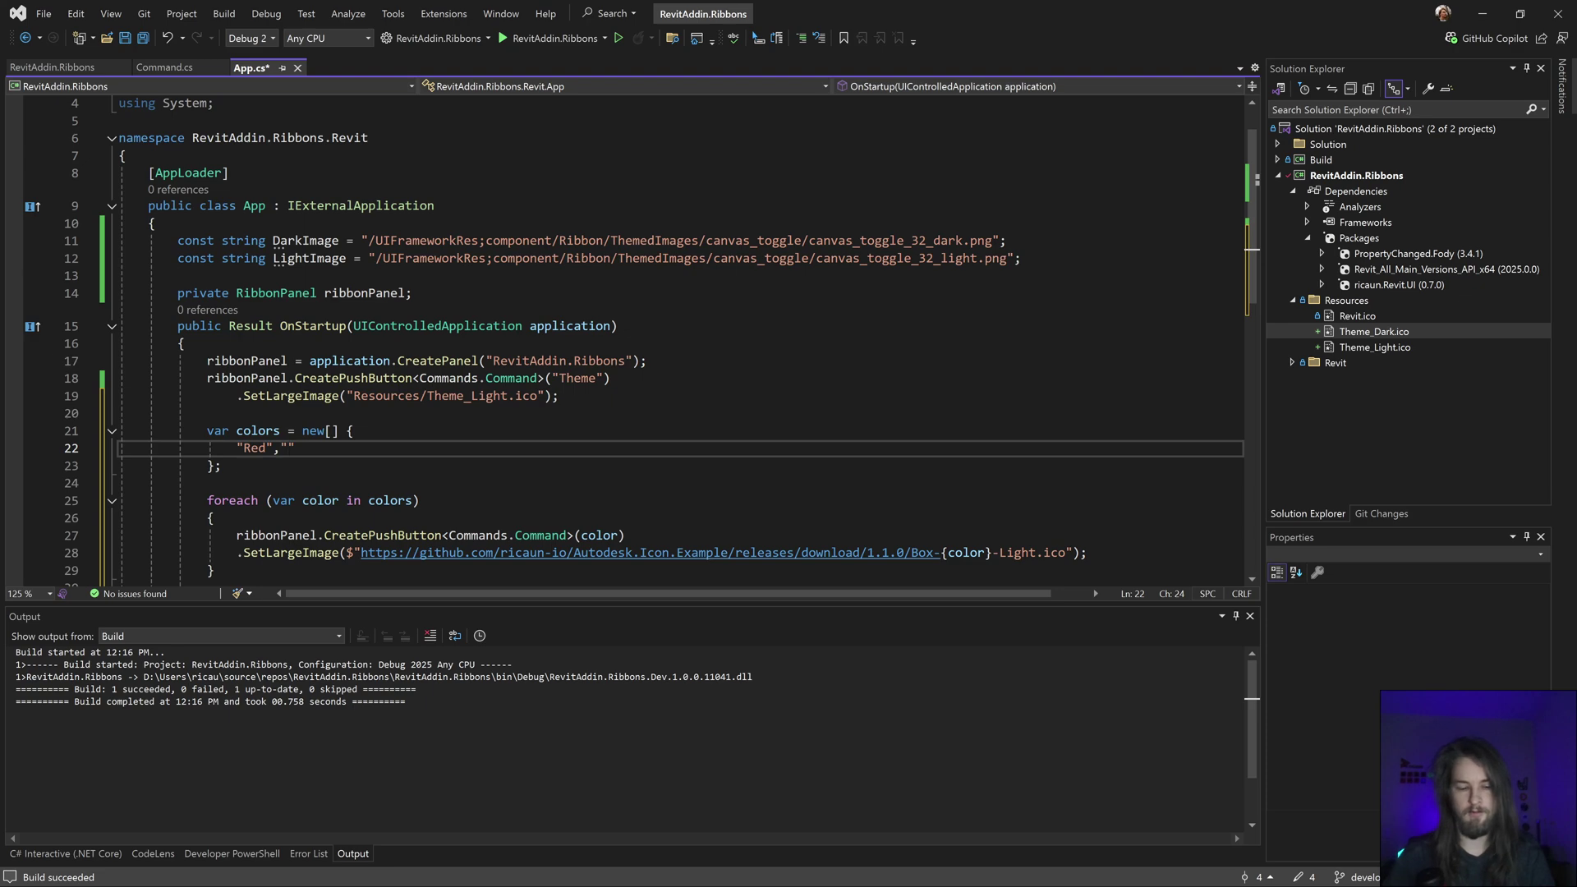
type("Green")
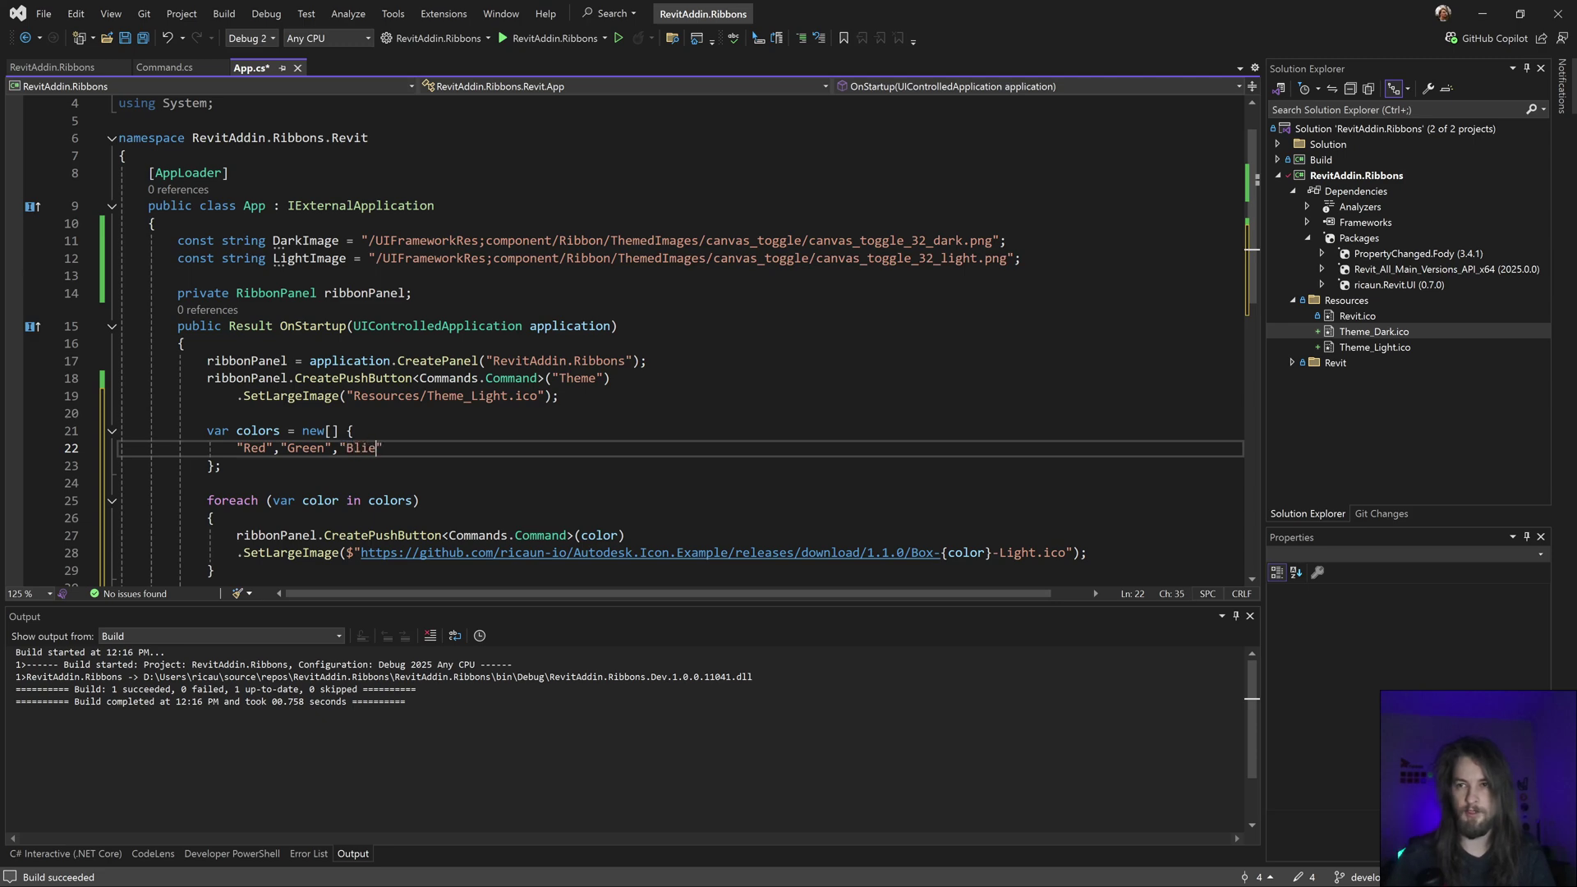
type("ue")
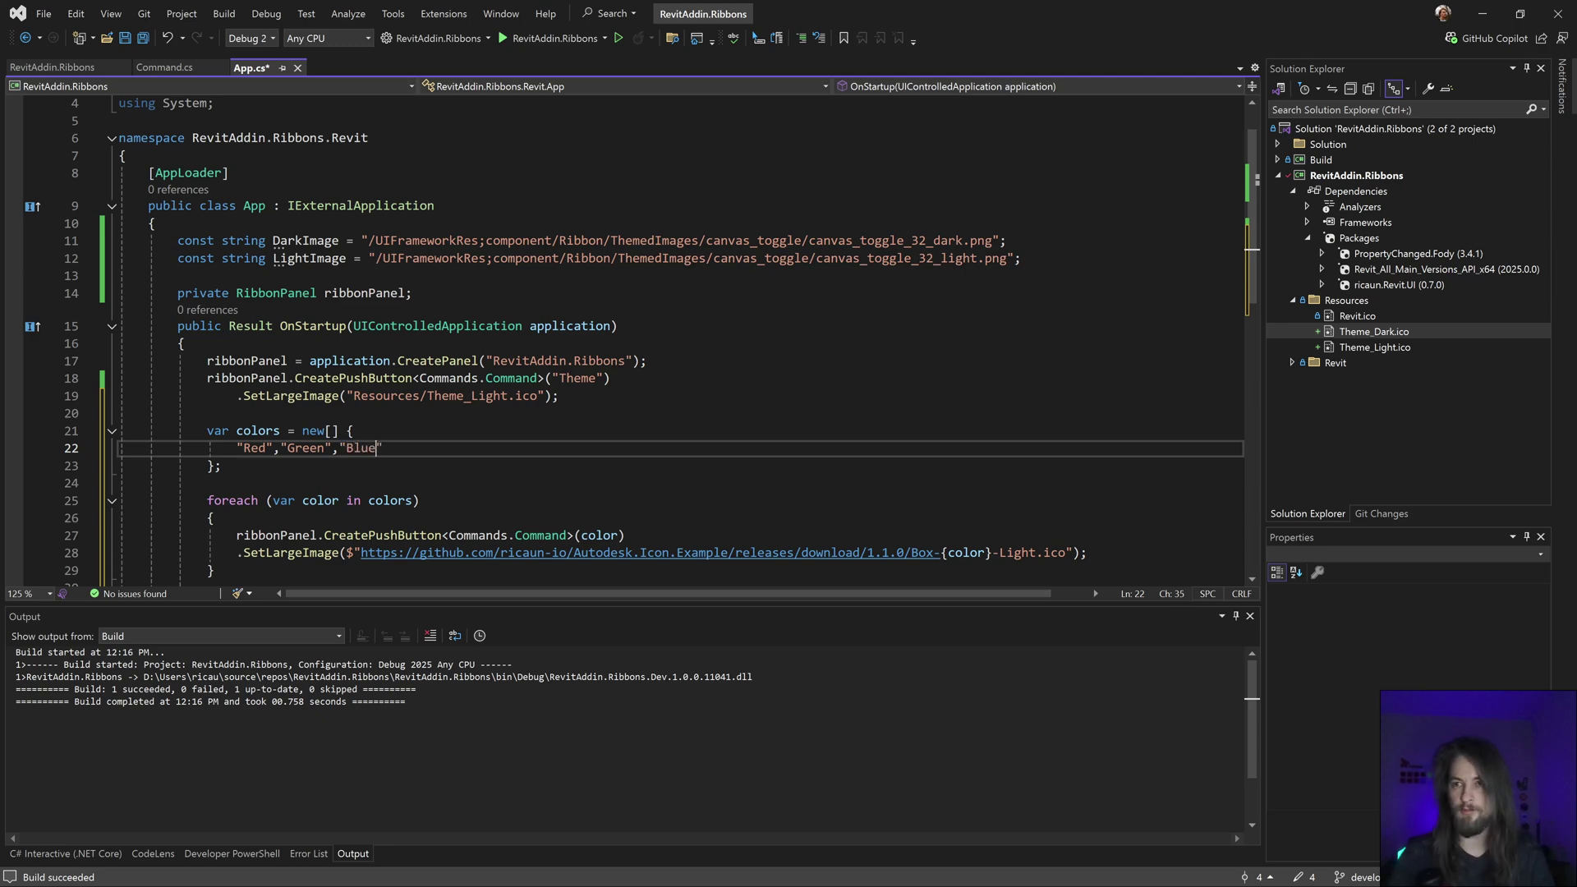
key("ctrl+shift+b")
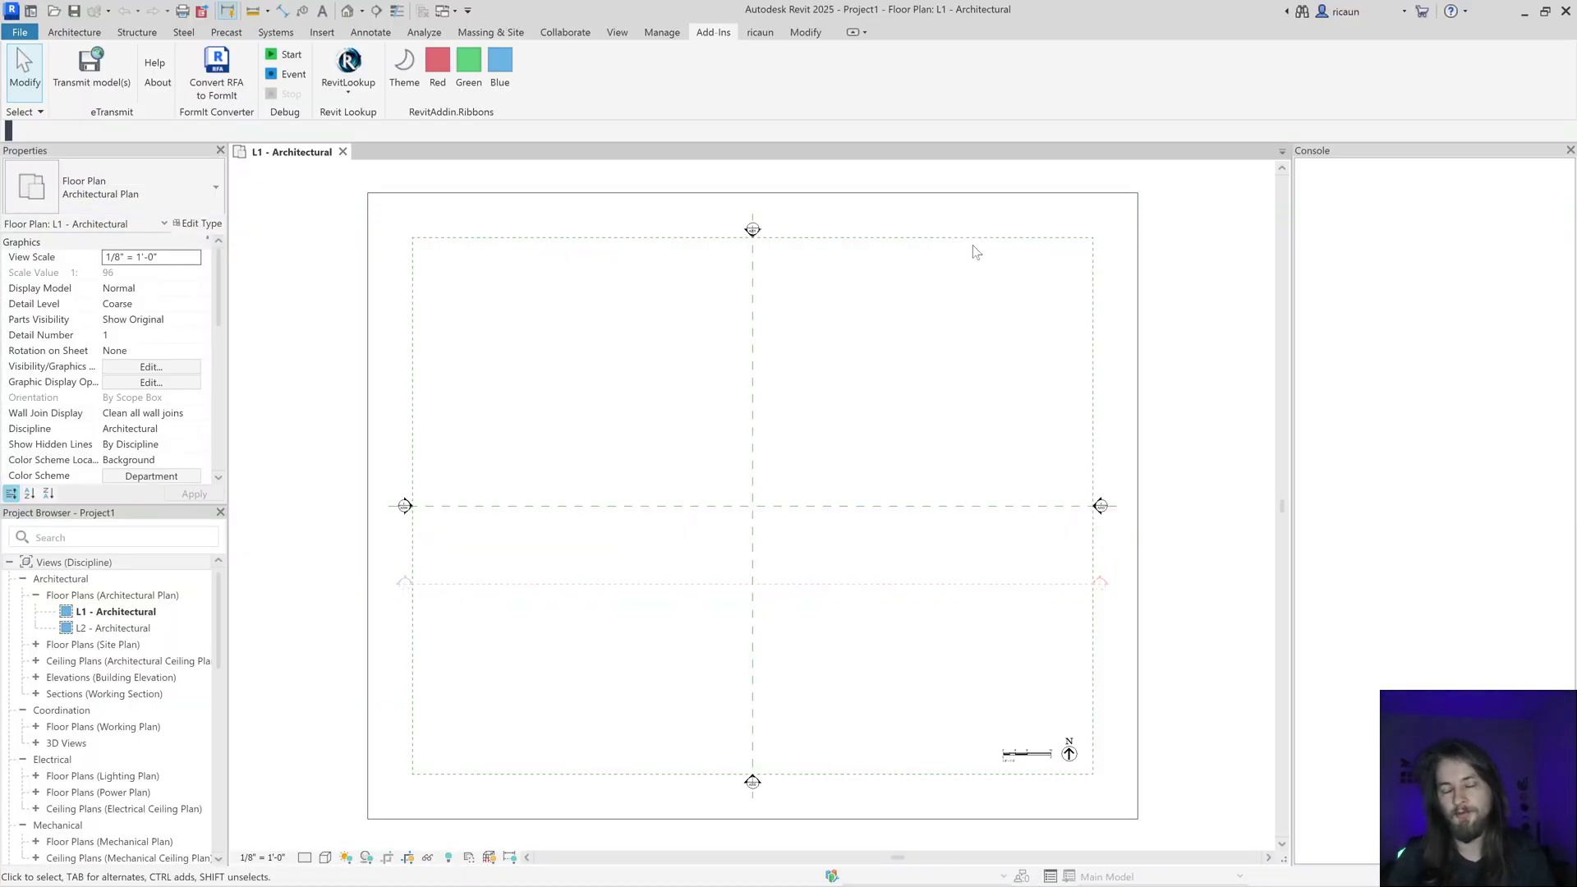
- Toggle Revit to the dark theme from the ribbon, then switch between the code and Revit
left_click(439, 77)
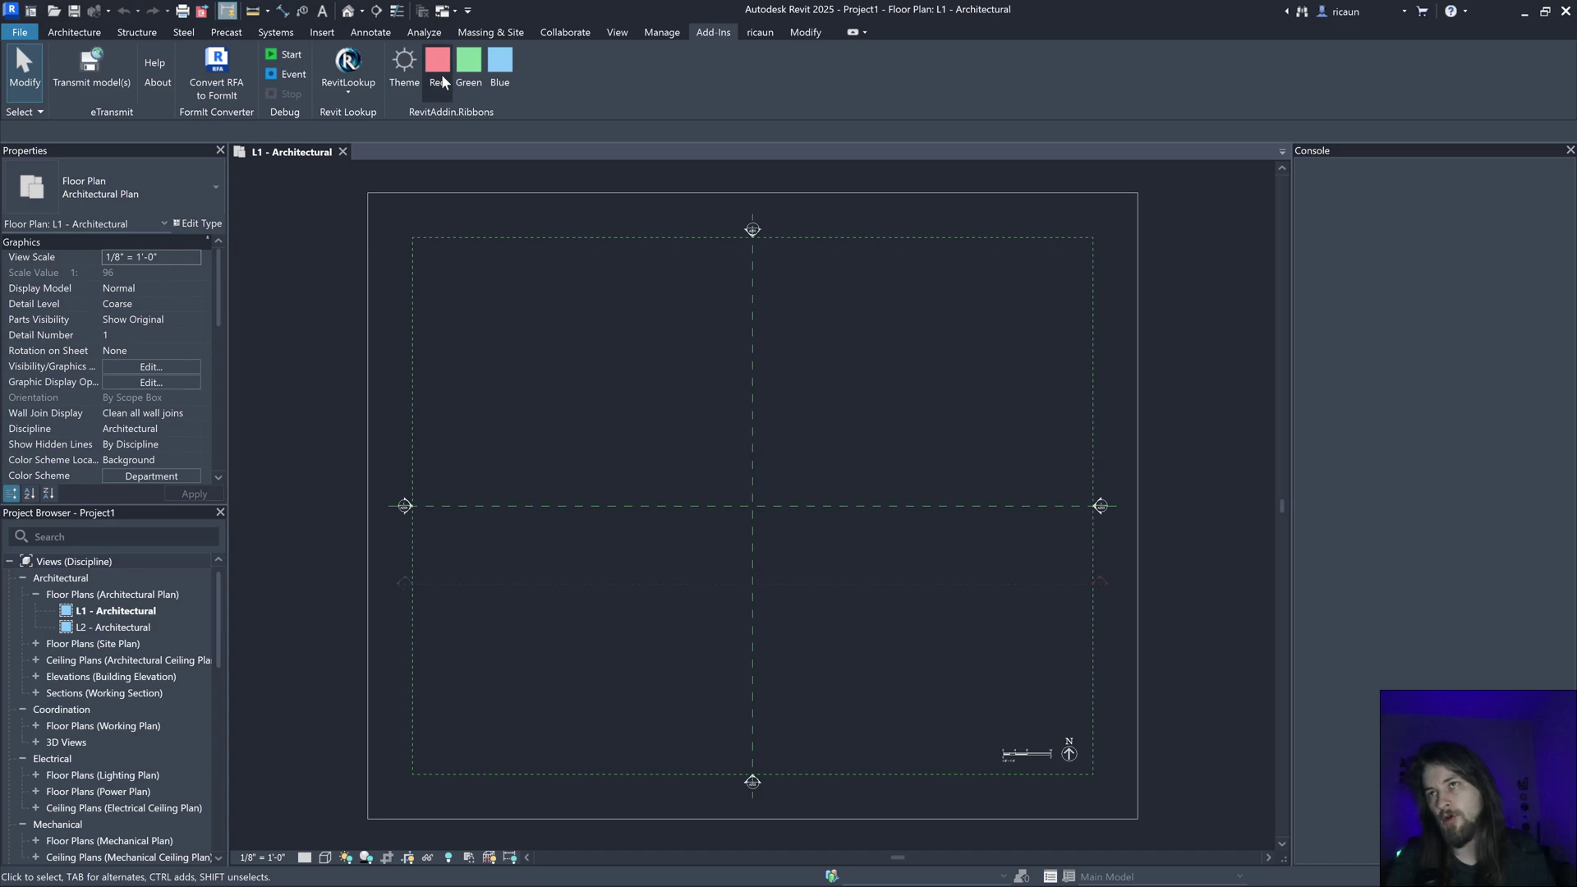
key("alt+Tab")
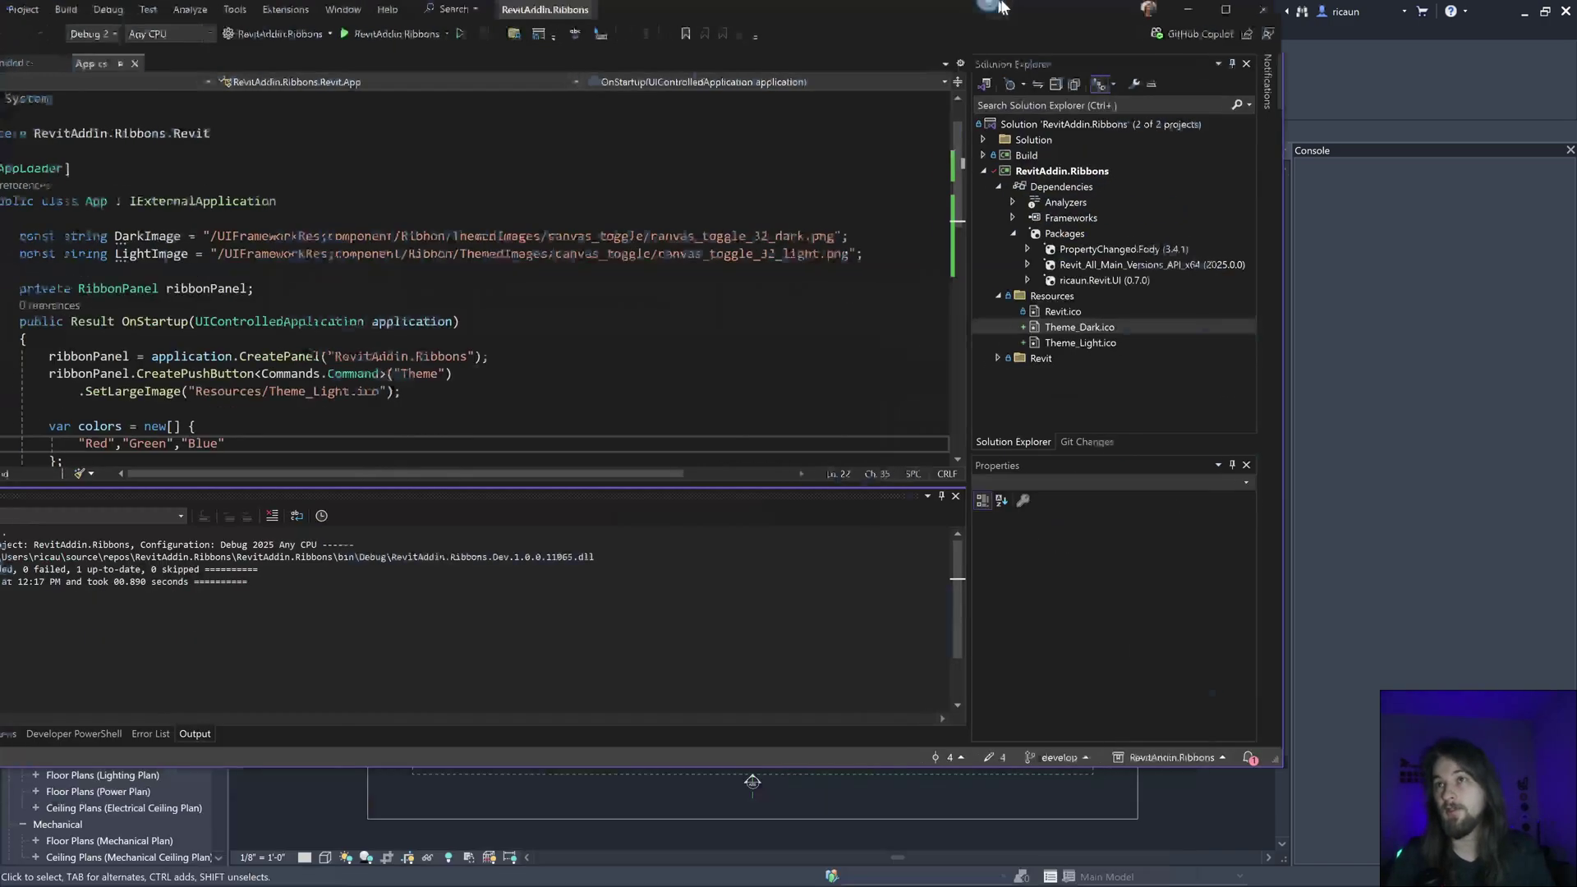
scroll(493, 309, "down", 3)
key("alt+Tab")
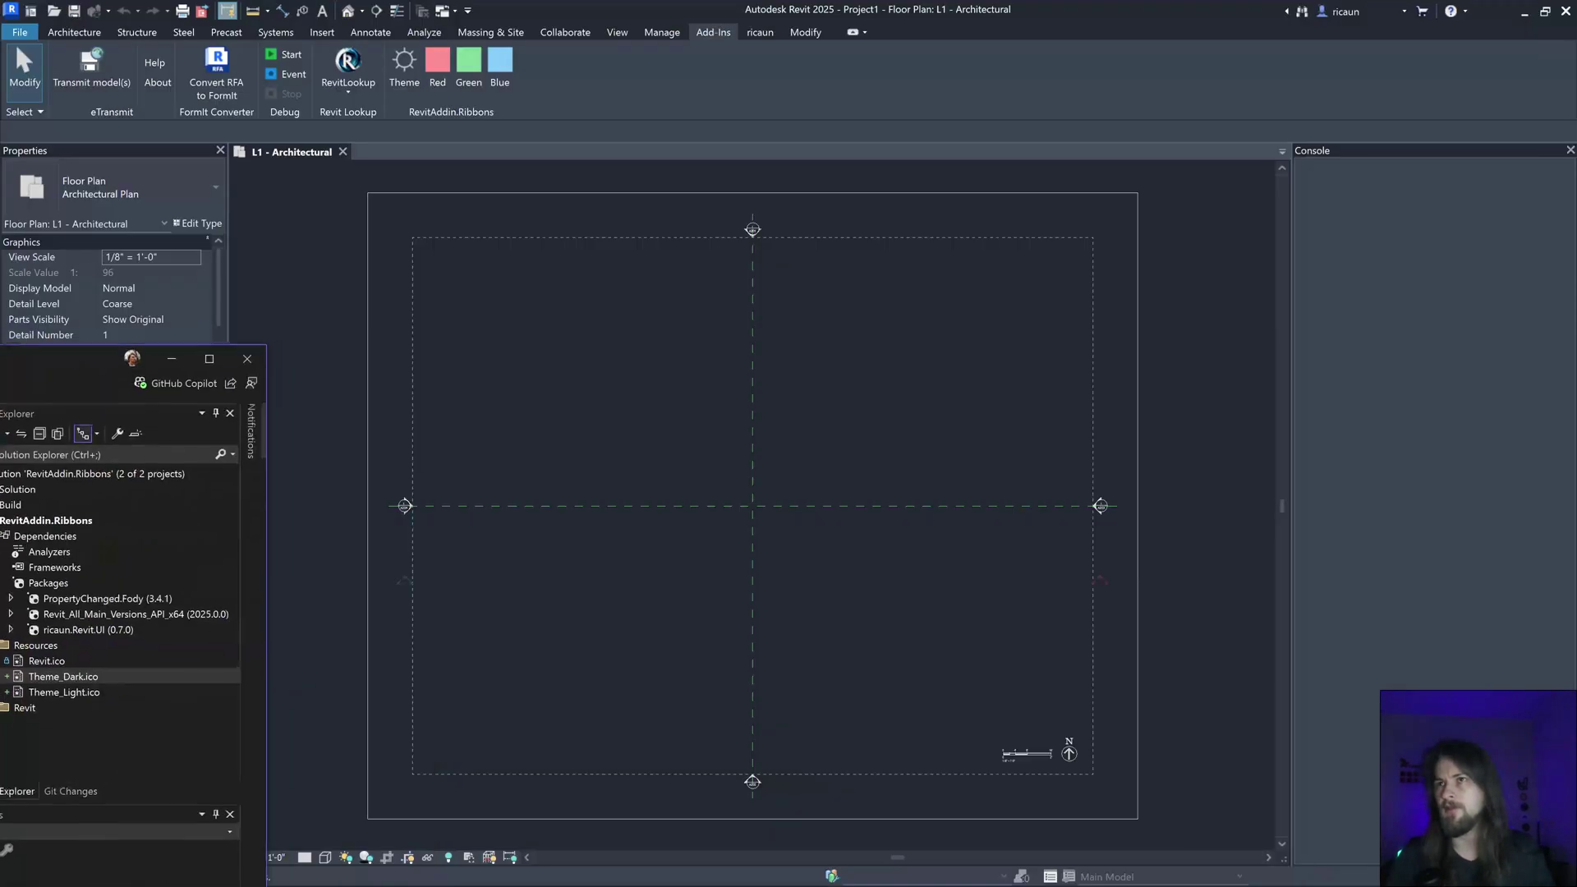
- Add Yellow and Grey to the colors array and rebuild the add-in
key("alt+Tab")
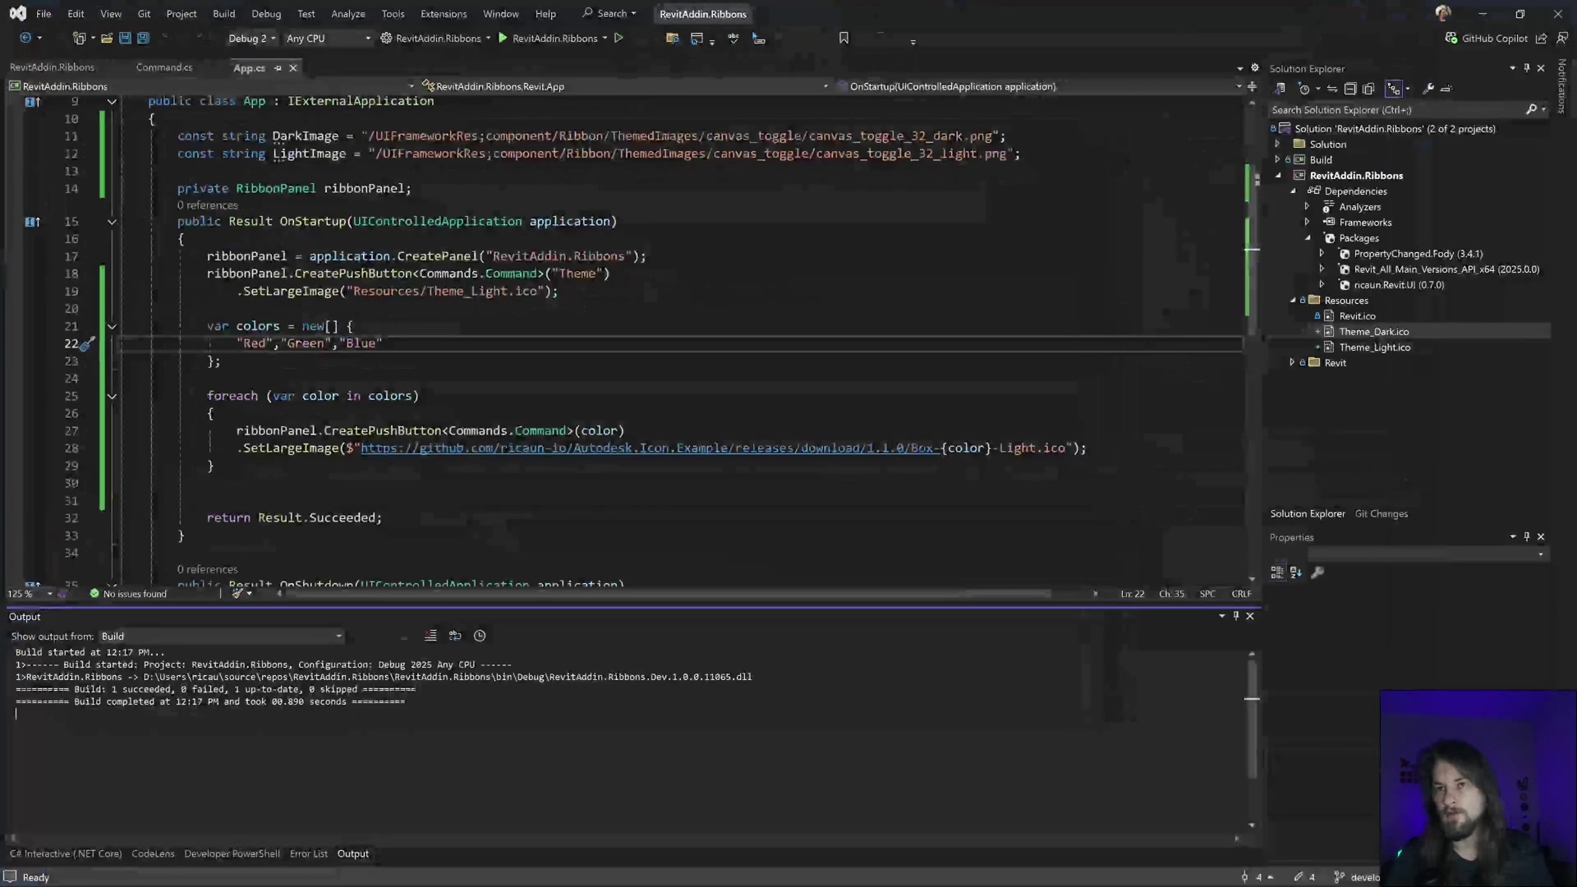
key("End")
type(",")
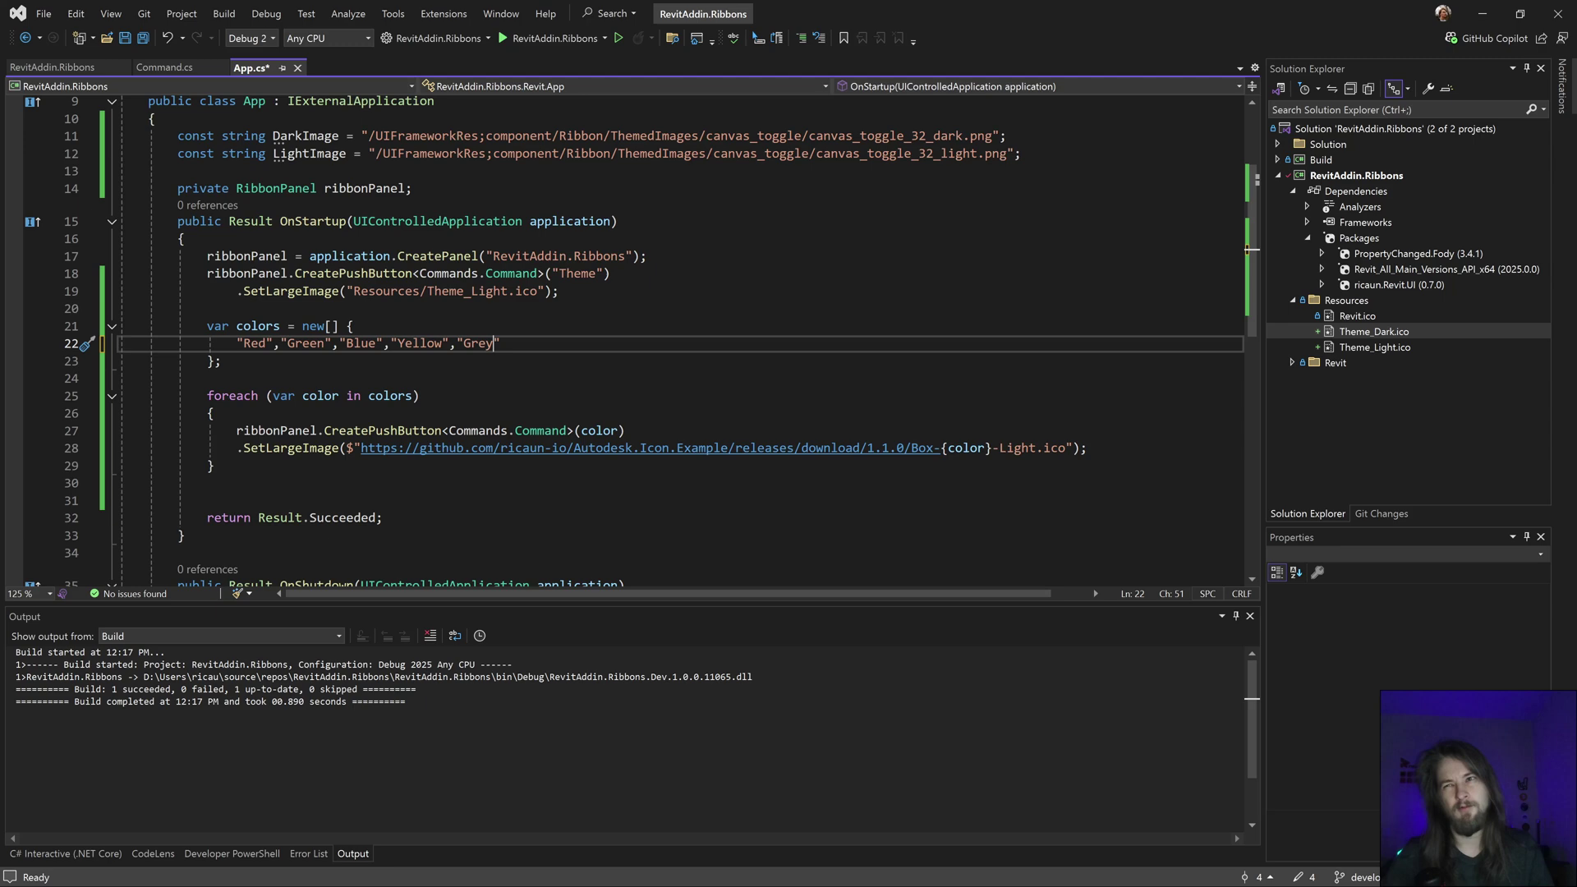
key("ctrl+shift+b")
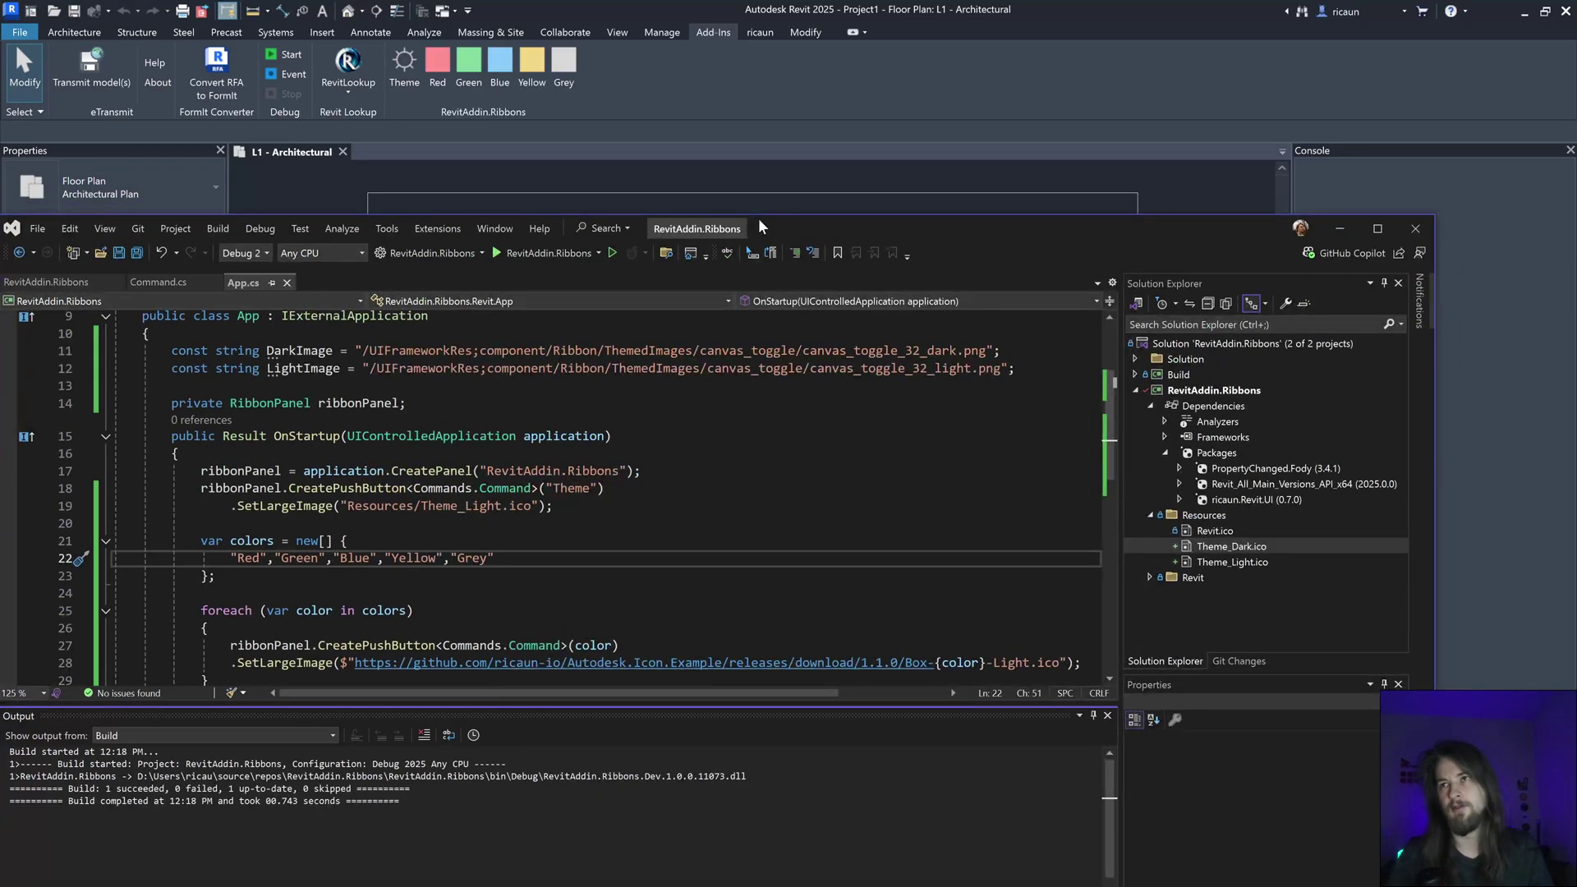
- Change the icon URL from Box to Cube-{color}-Light.ico, rebuild, and check Revit's ribbon
double_click(759, 226)
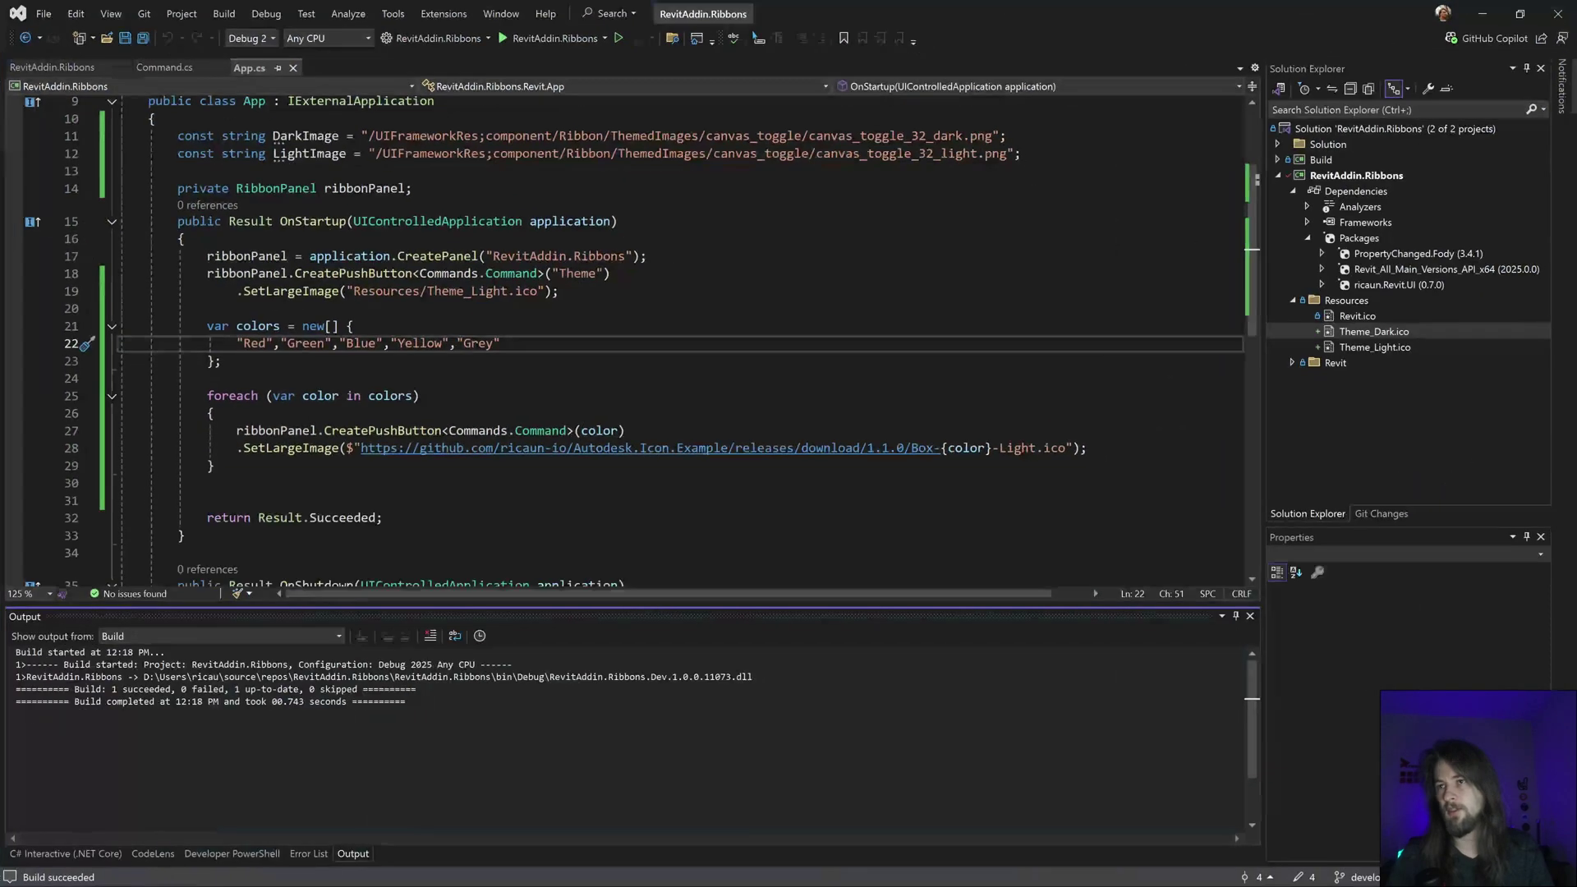
double_click(923, 449)
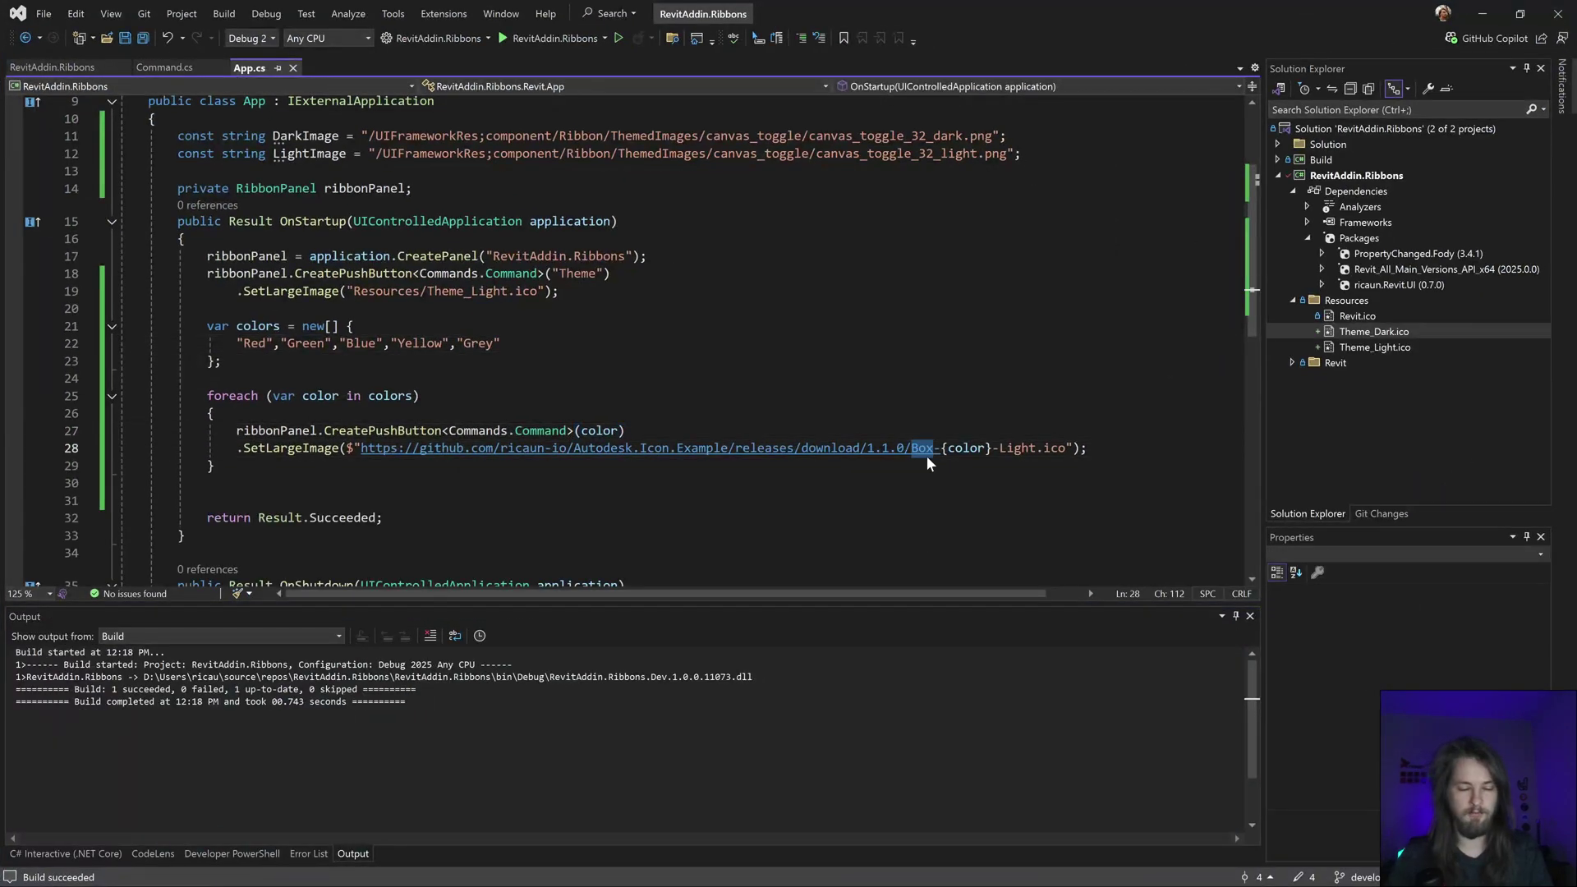
type("Cube")
key("ctrl+shift+b")
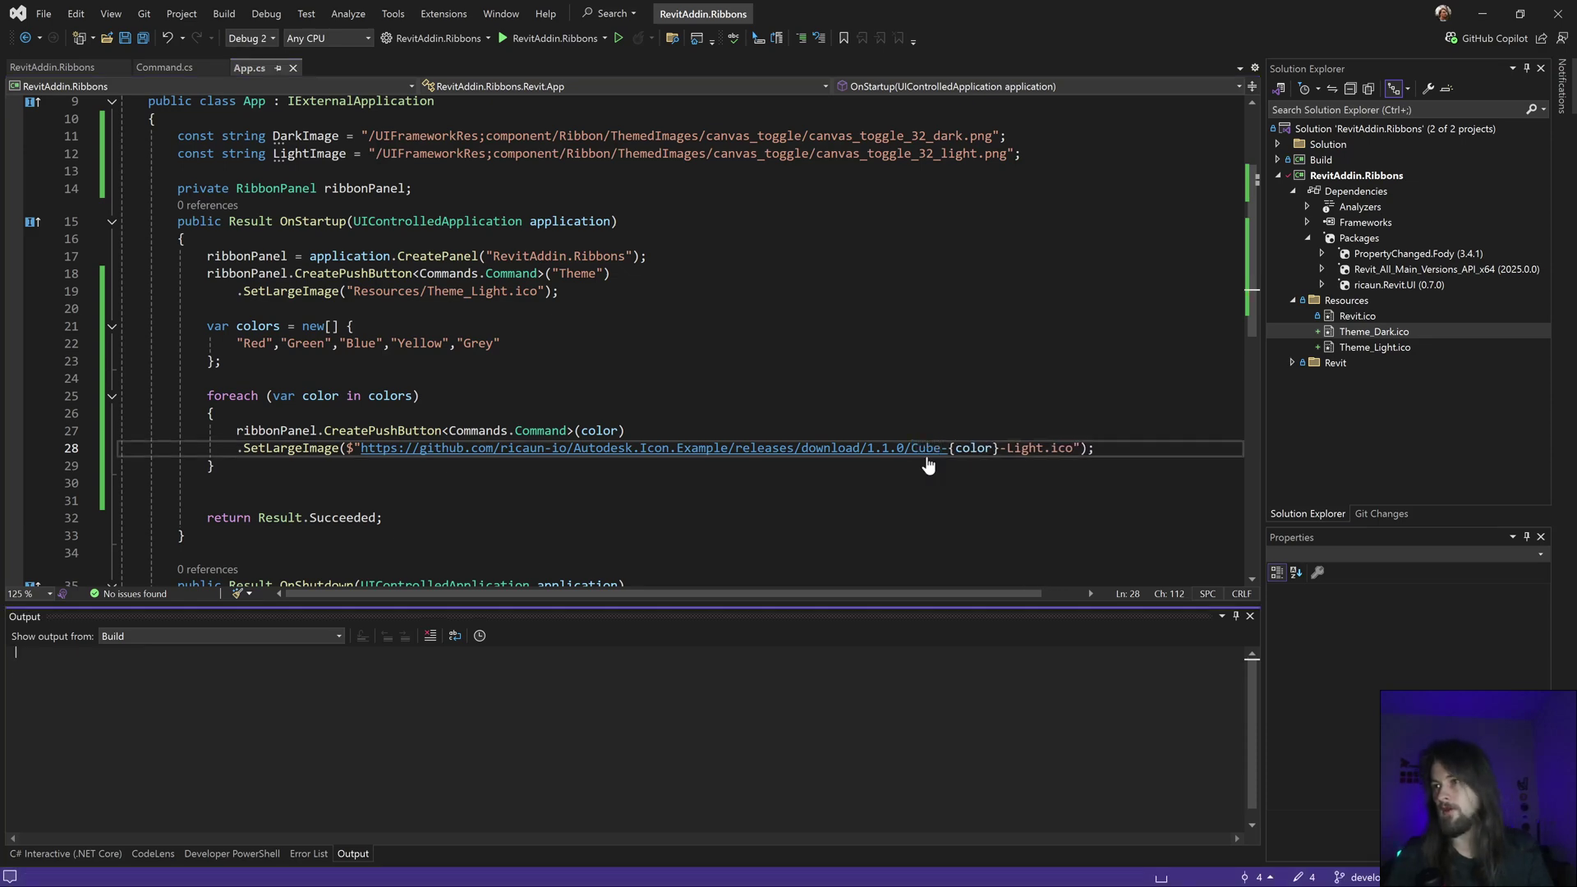
left_click_drag(1057, 53, 707, 308)
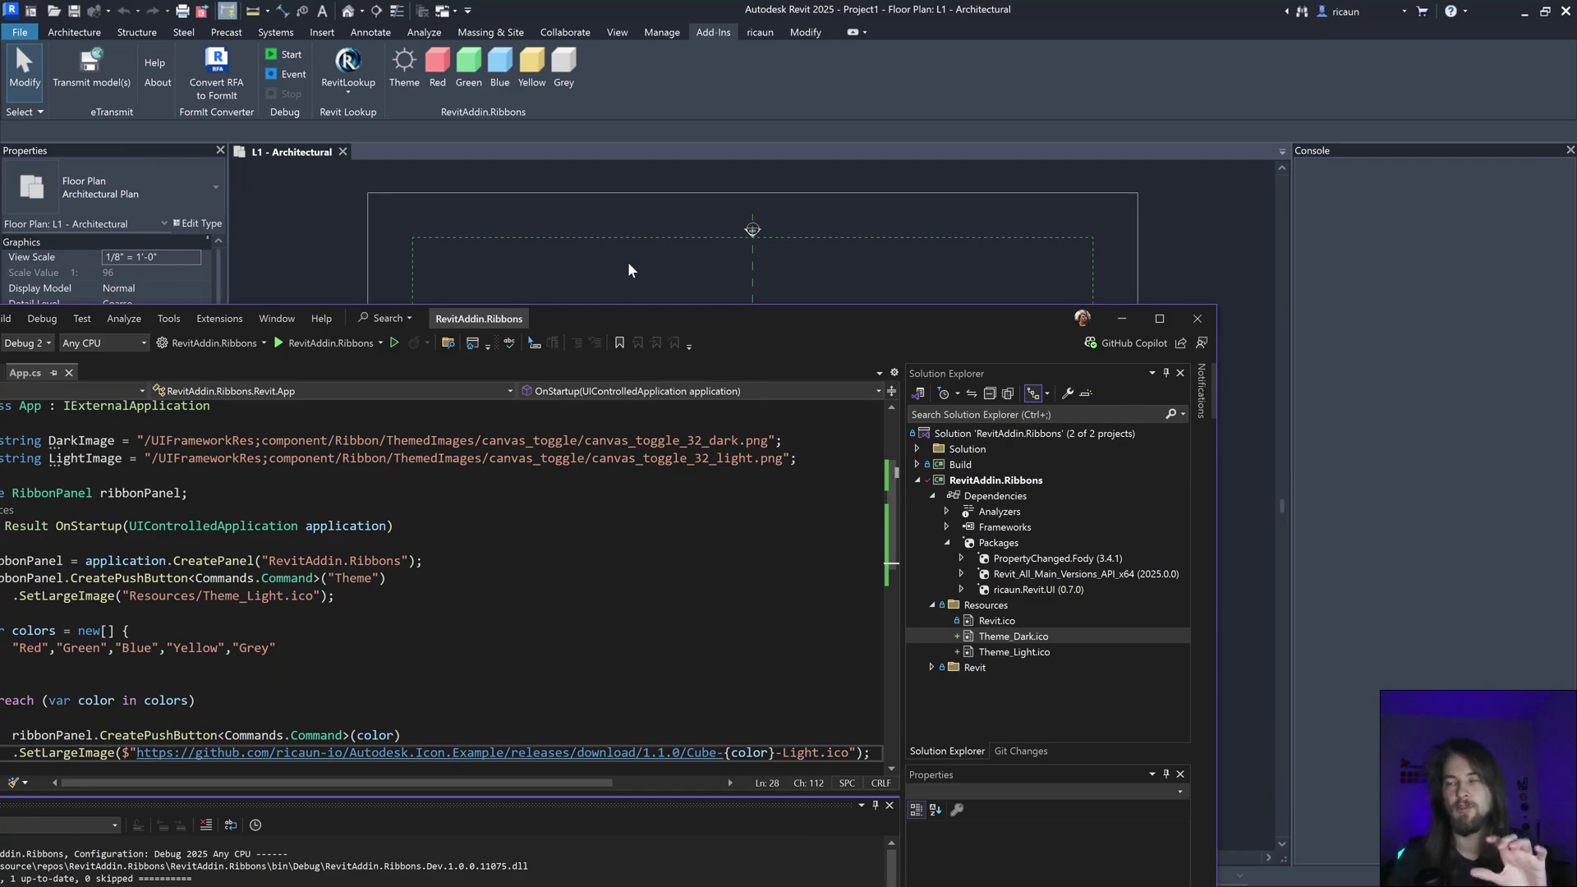
left_click_drag(673, 323, 790, 138)
- Indent the image-setting line and add blank lines after the colour loop
double_click(791, 138)
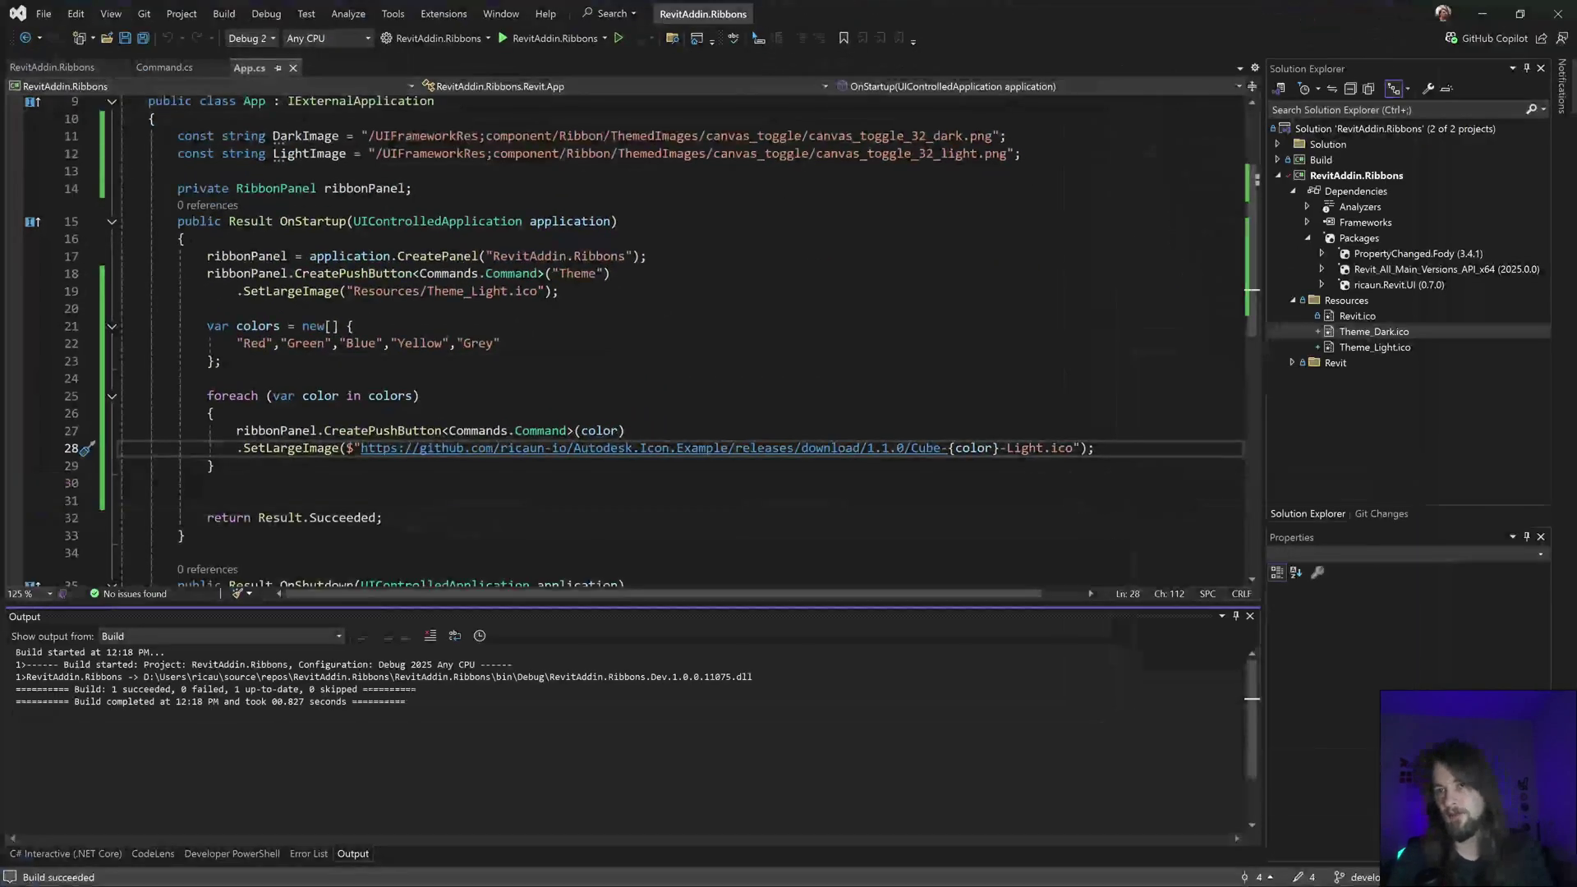
key("Home")
key("Tab")
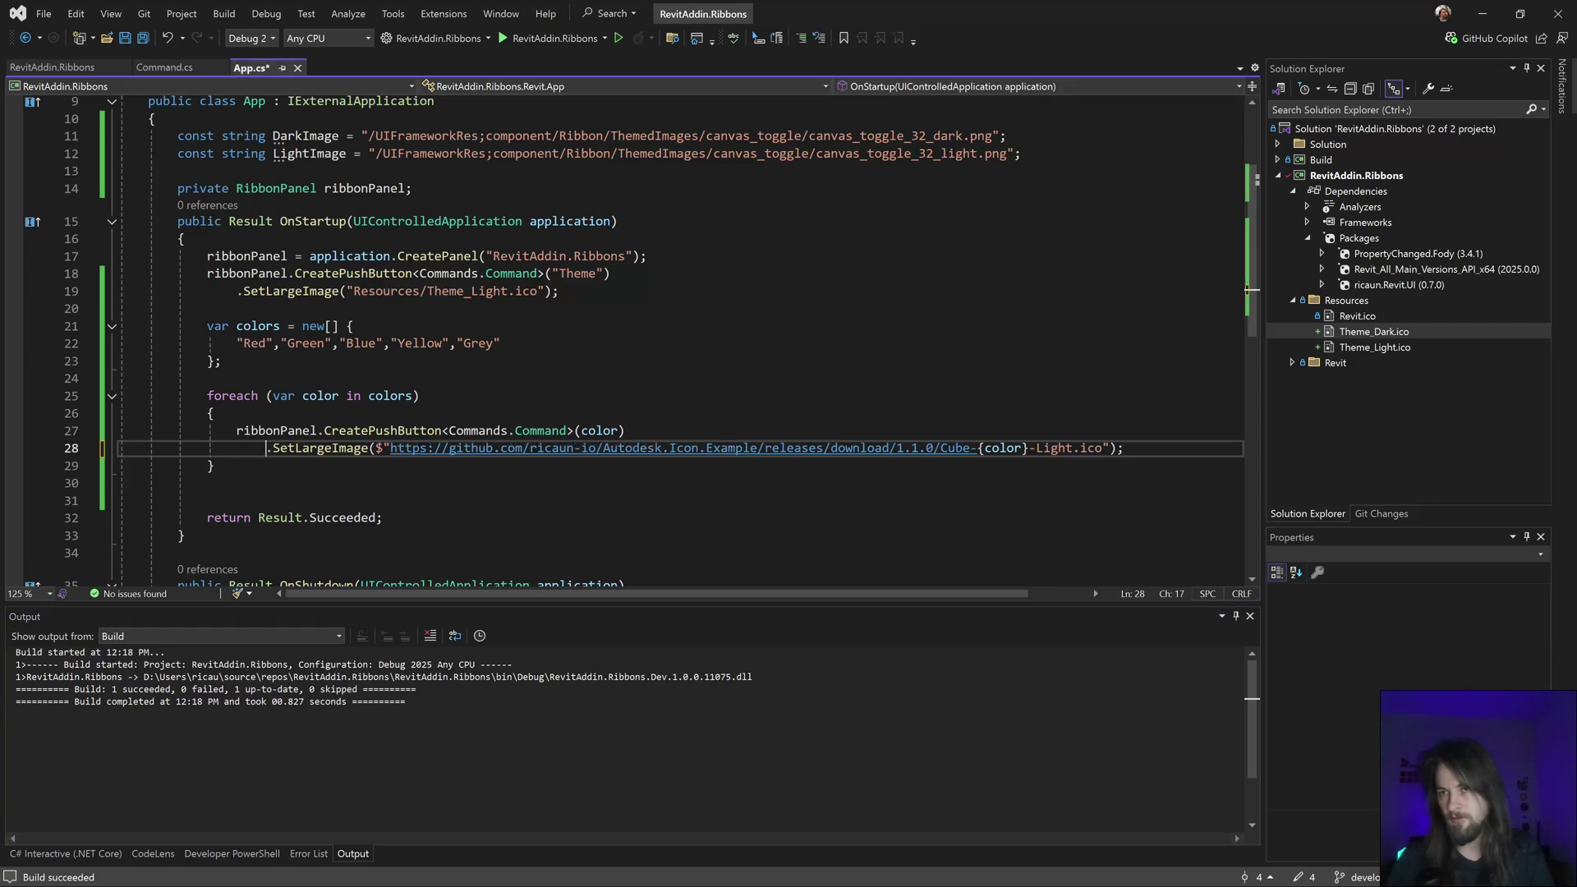
key("Down")
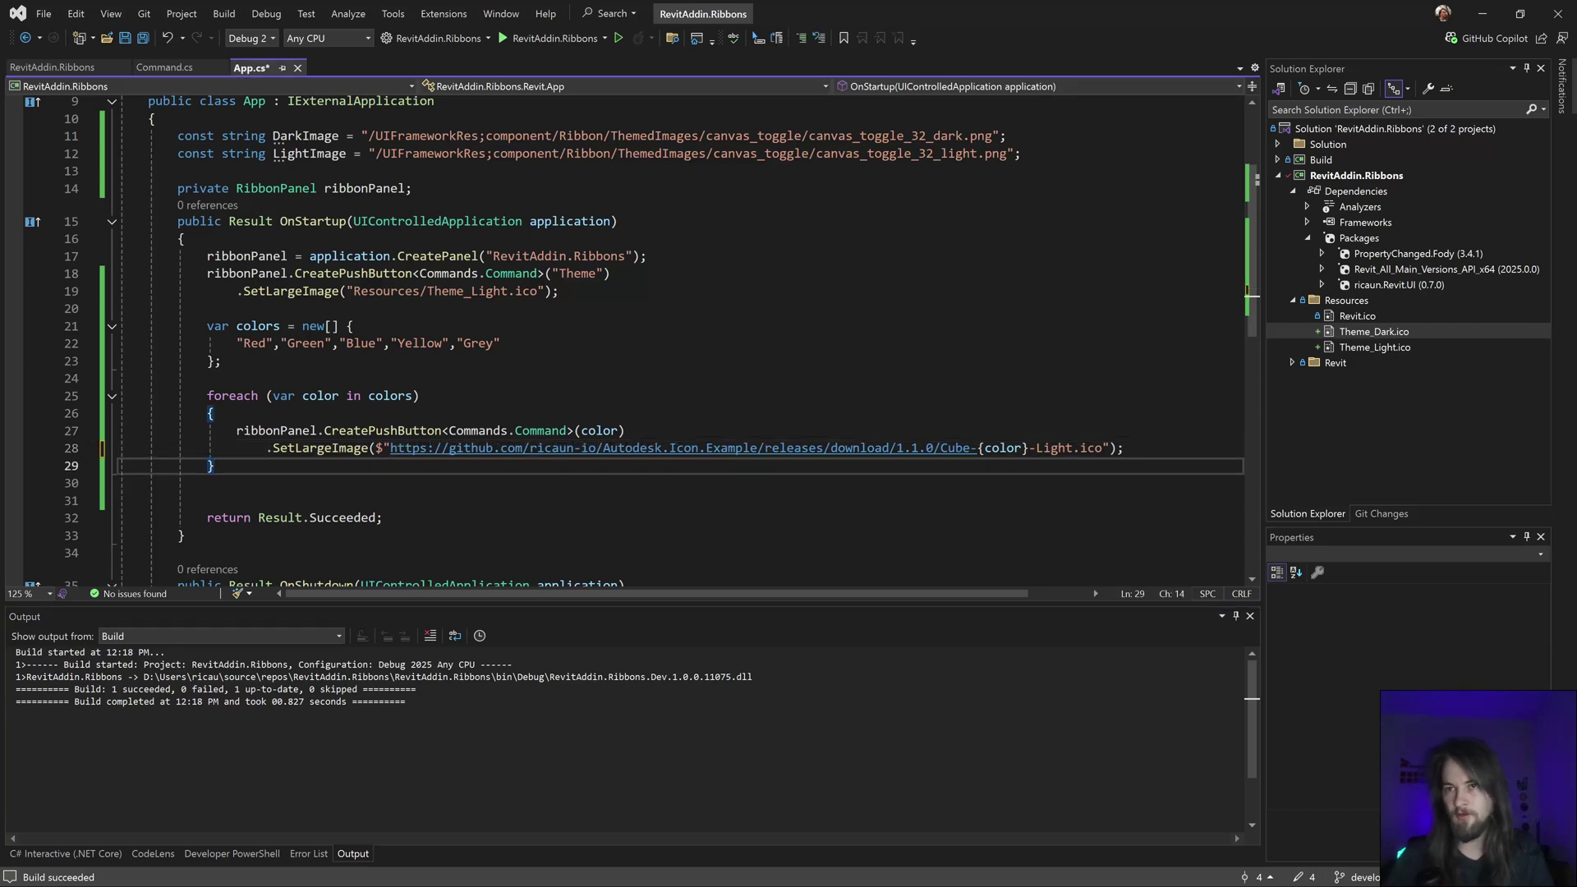
key("Return")
key("Return")
- Add 'var comboBox = ribbonPanel.CreateComboBox();' below the colour loop
double_click(287, 431)
key("ctrl+c")
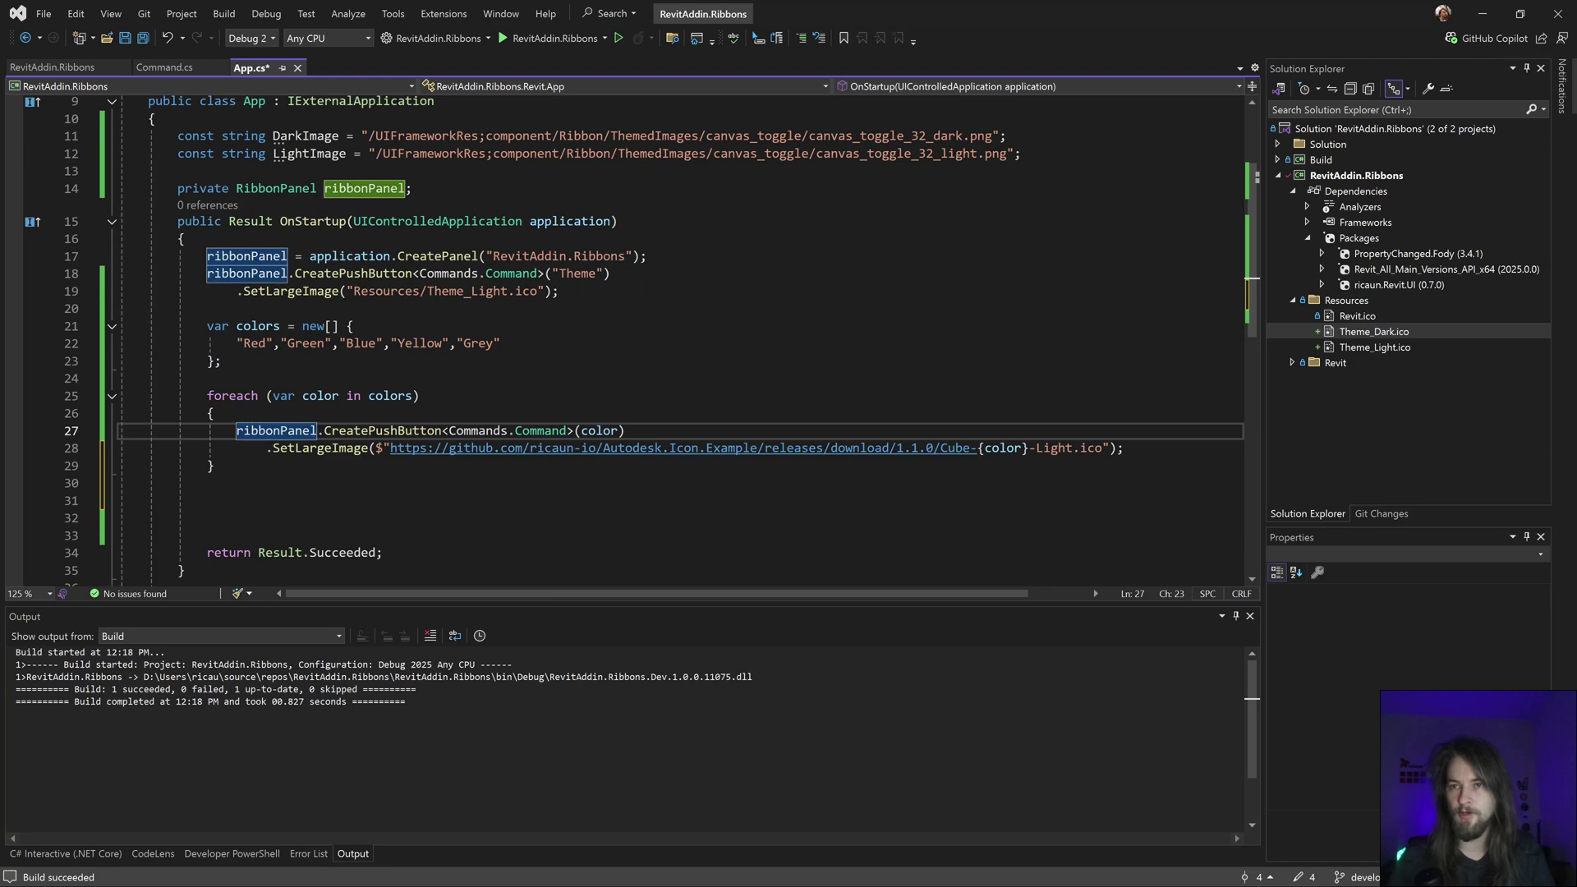
key("Down")
key("Down")
key("Down")
key("ctrl+v")
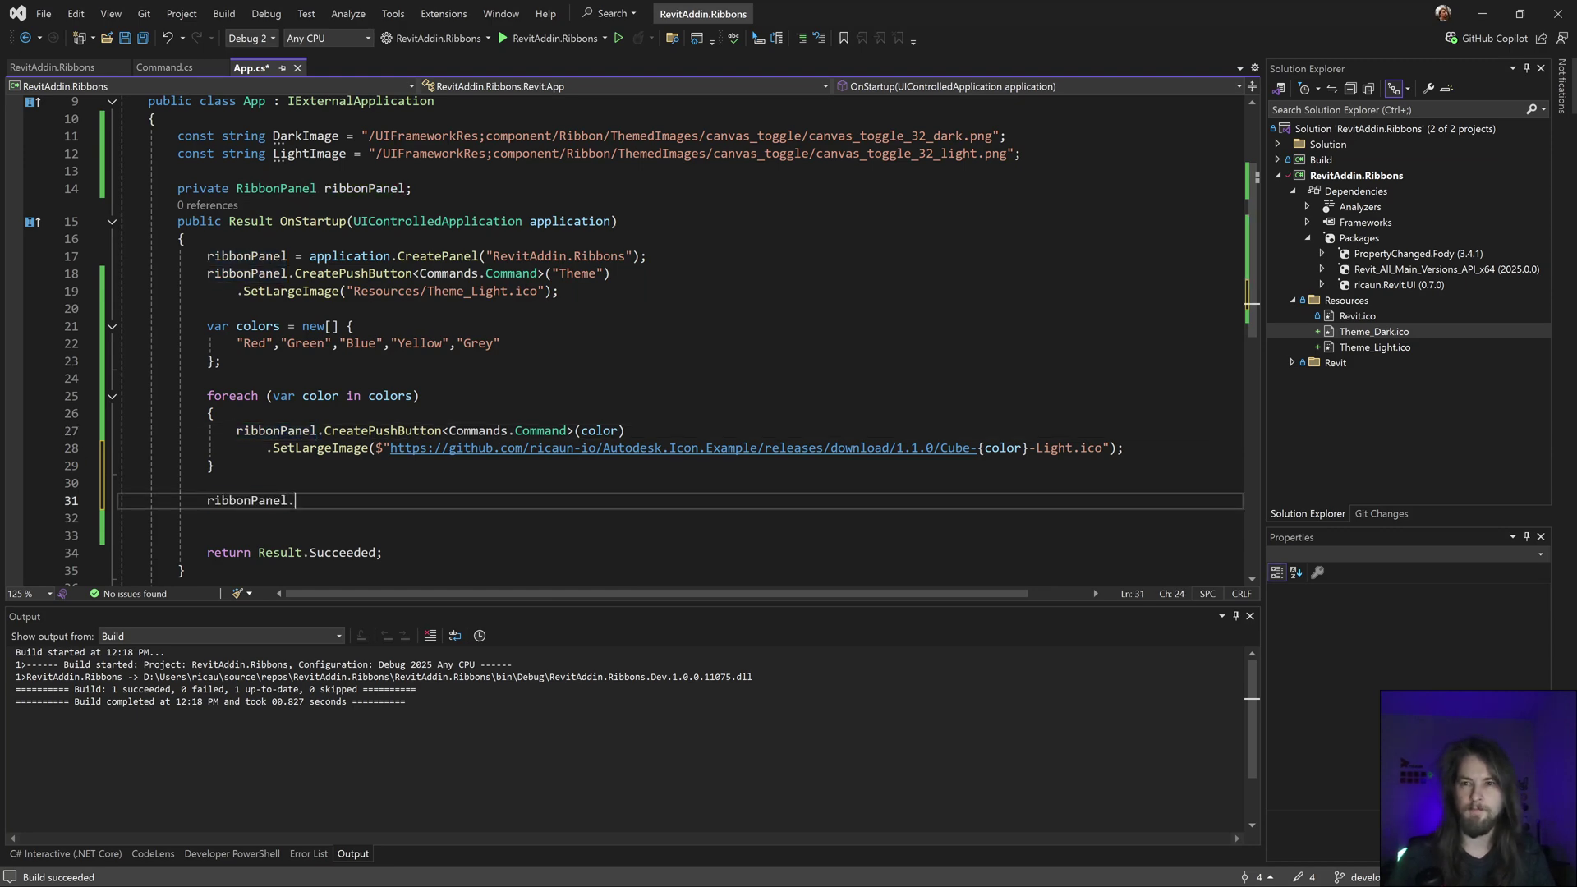
type(".comb")
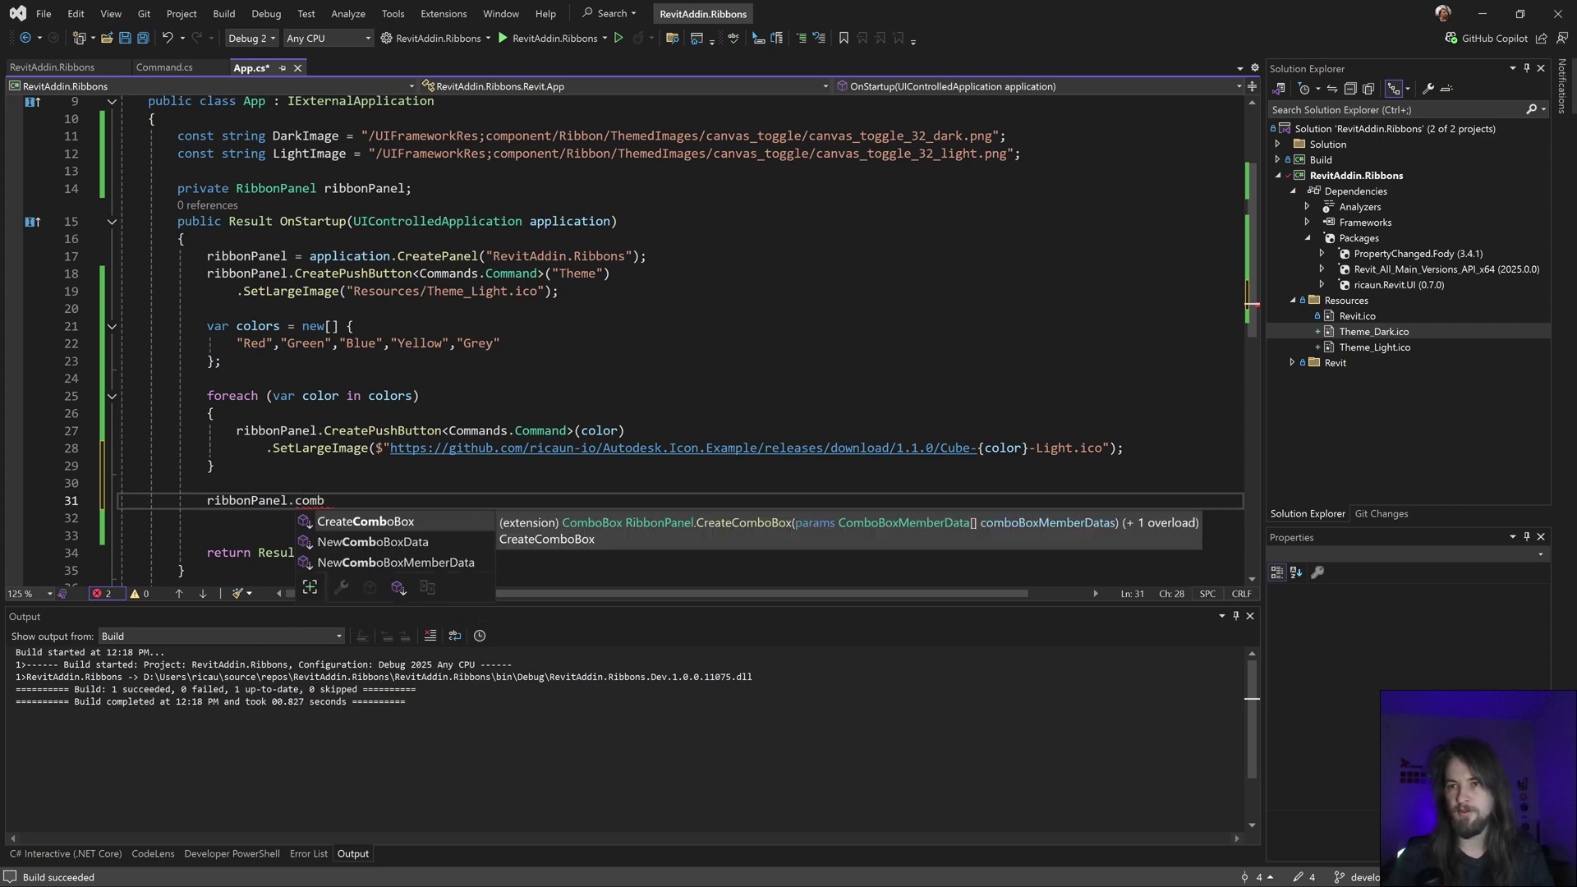
type("();")
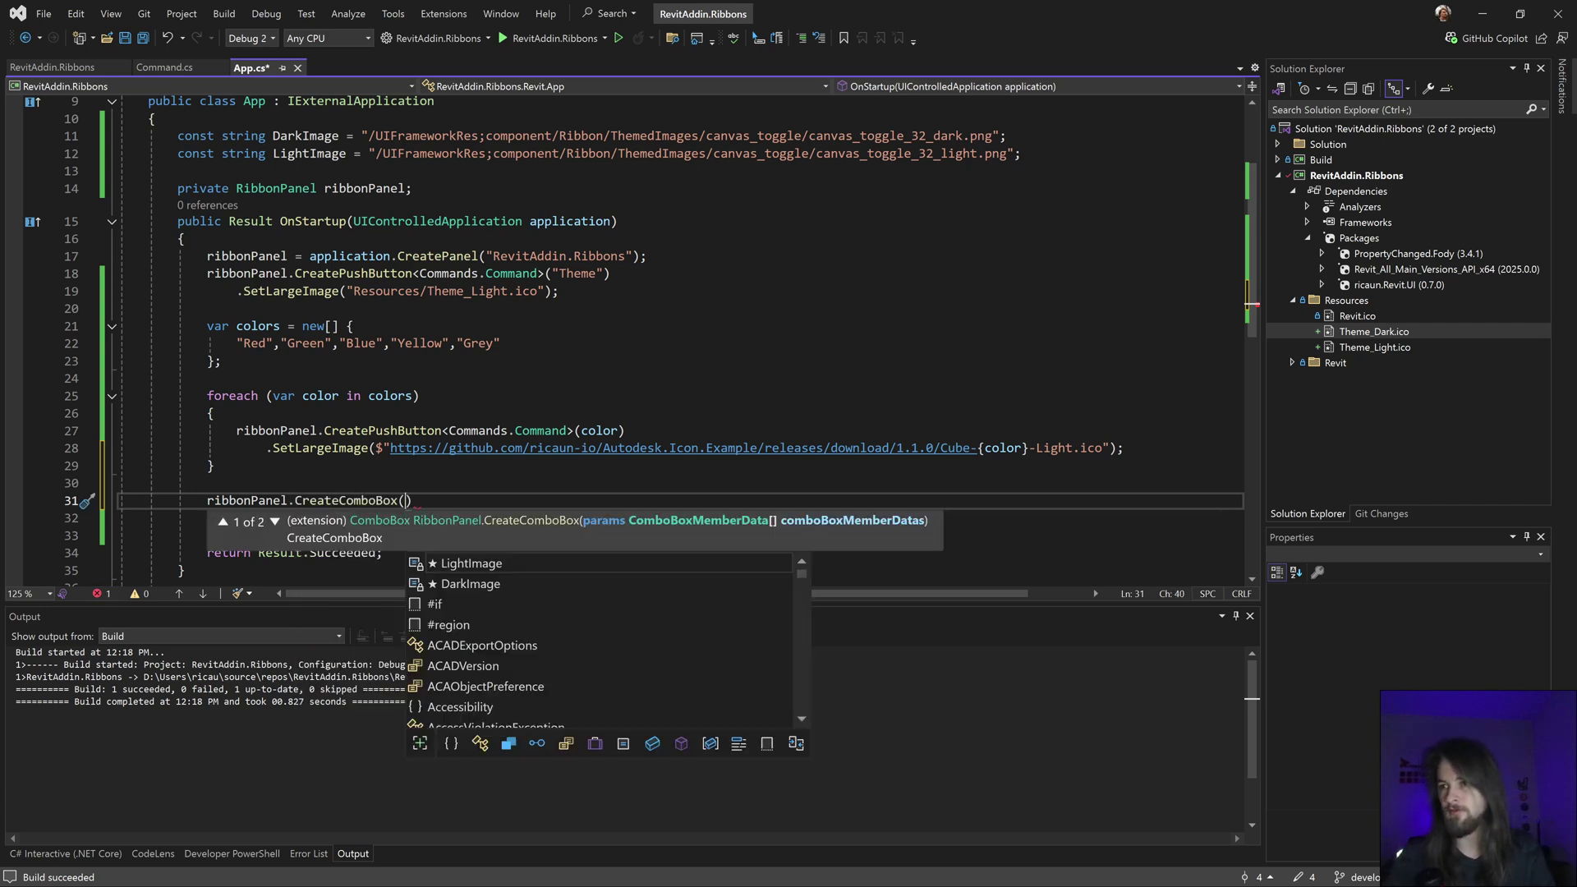
key("Home")
type("var ")
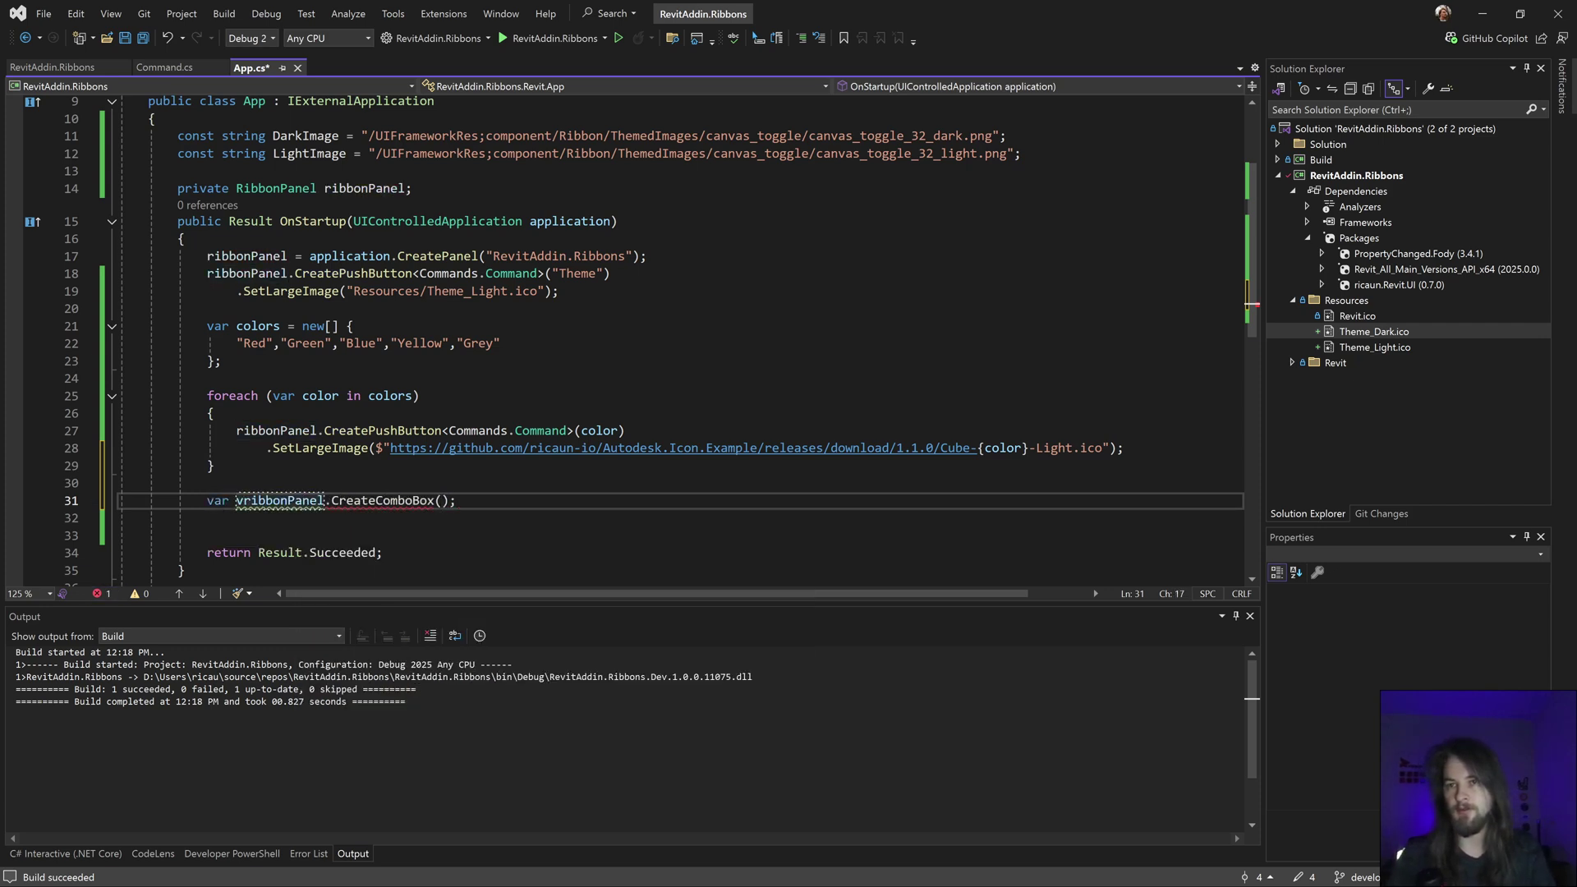
type("combobo")
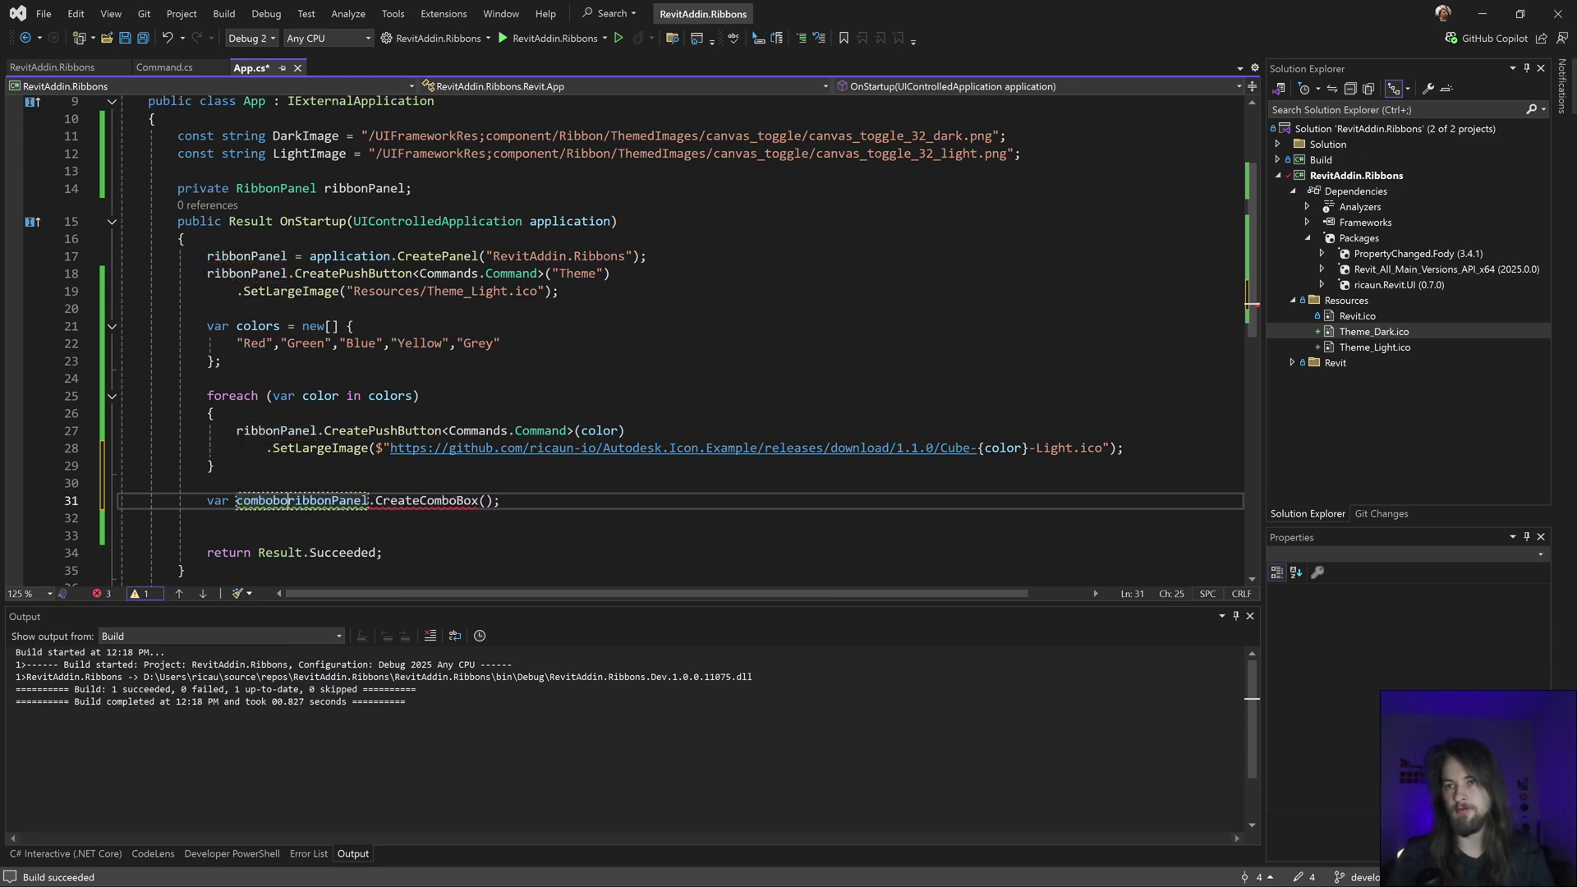
key("BackSpace")
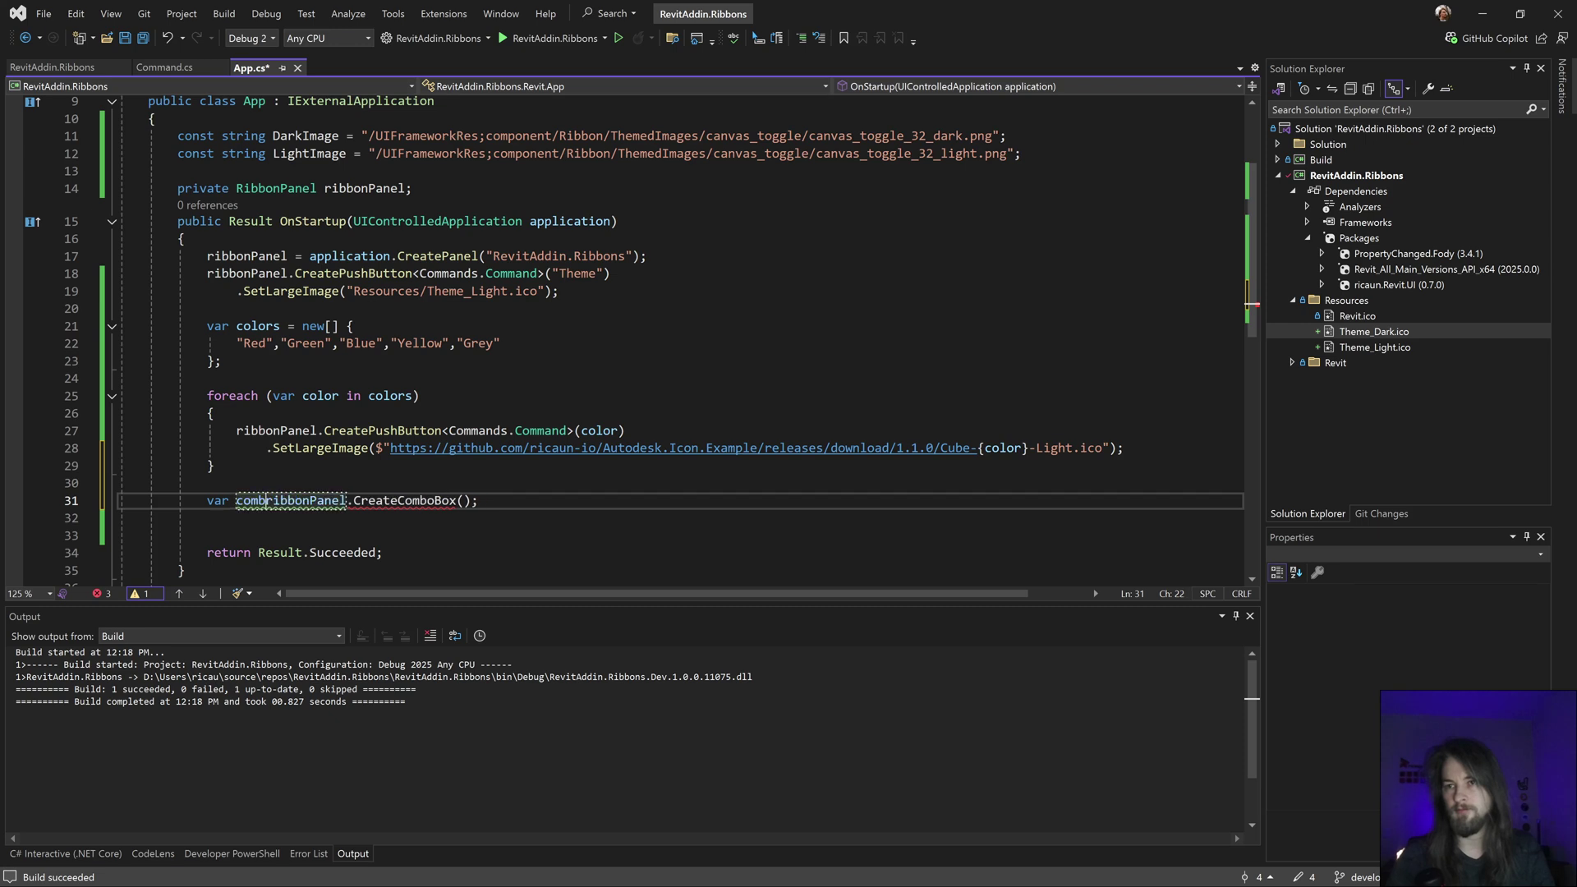
type("obox =")
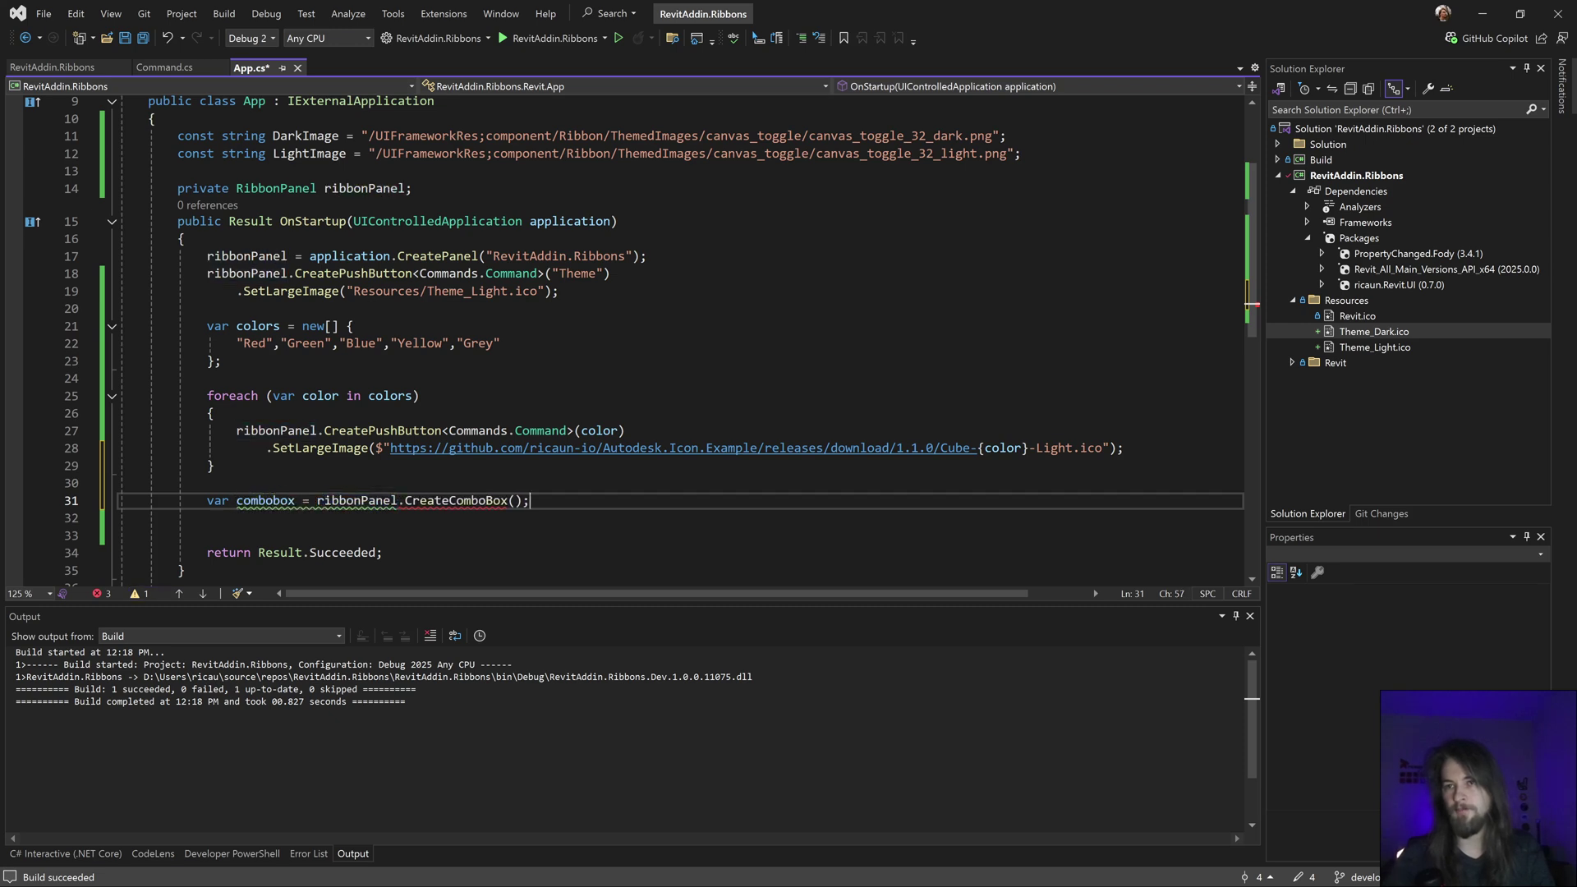
key("Return")
left_click(289, 500)
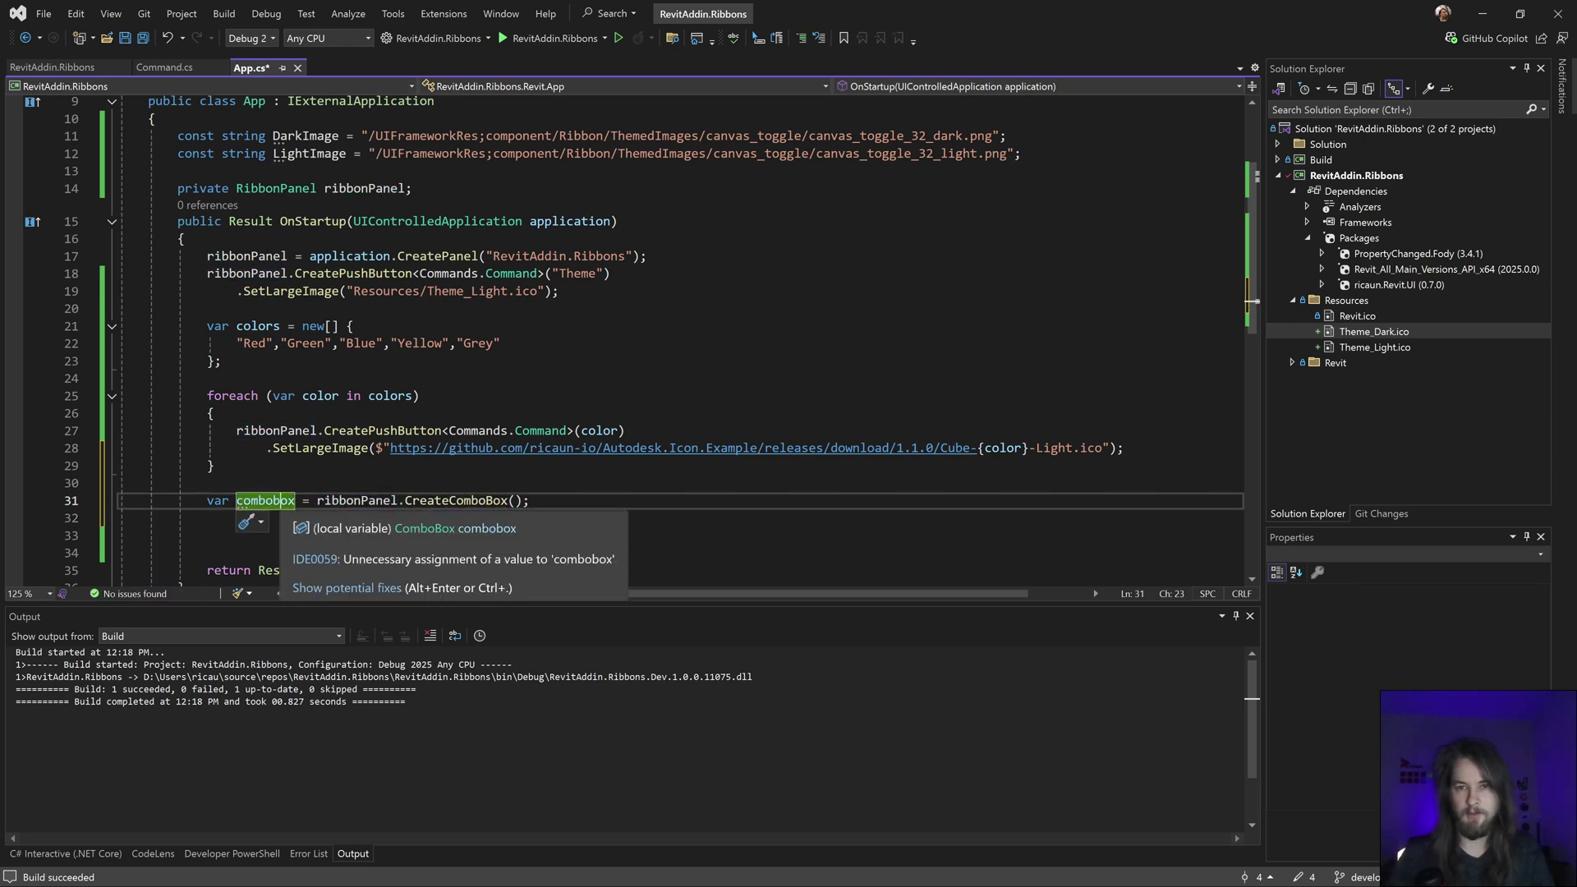
key("BackSpace")
type("B")
key("End")
key("Return")
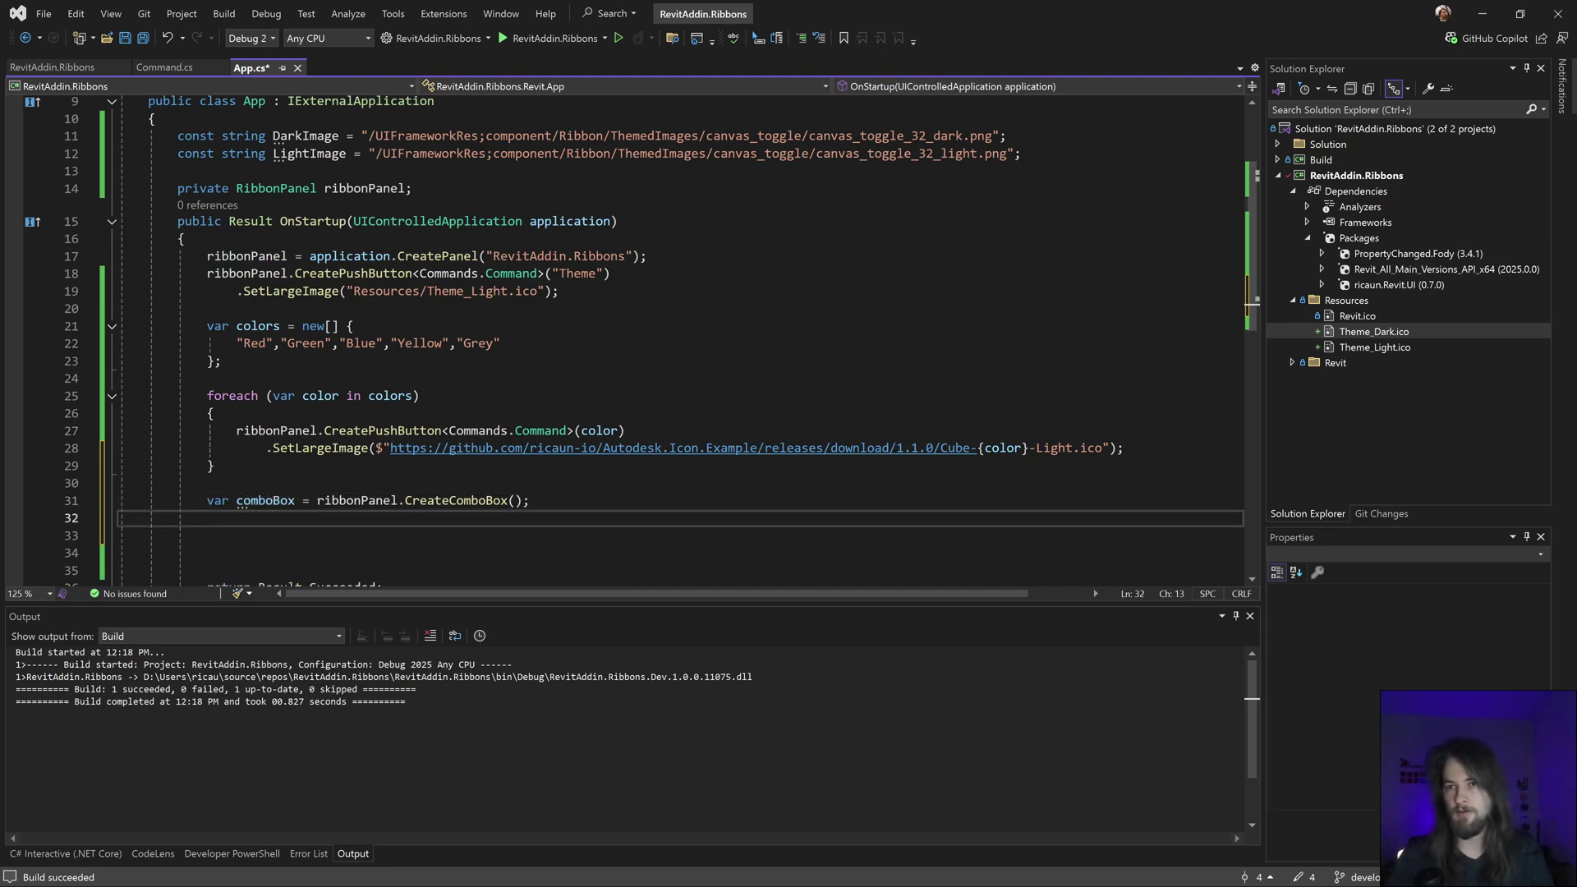
- Duplicate the colour foreach loop below the combo box line
left_click_drag(217, 467, 211, 397)
key("ctrl+c")
key("ctrl+v")
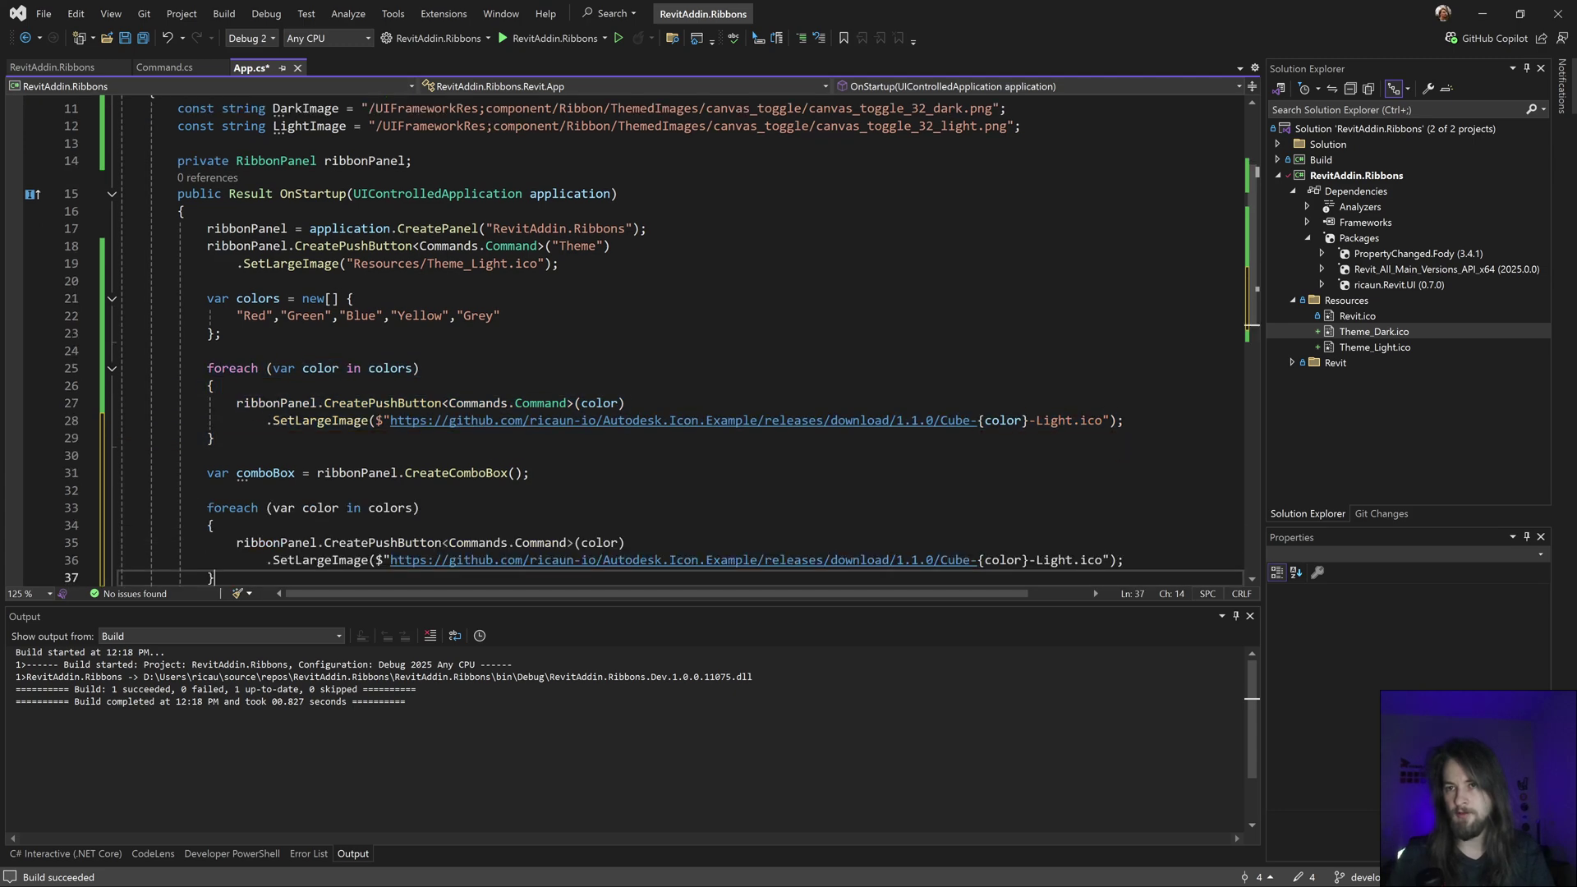
key("Up")
key("Up")
key("Up")
- Make the copied loop call comboBox.CreateComboBoxMember(color), then rebuild with F5
key("Down")
key("Home")
key("ctrl+shift+Right")
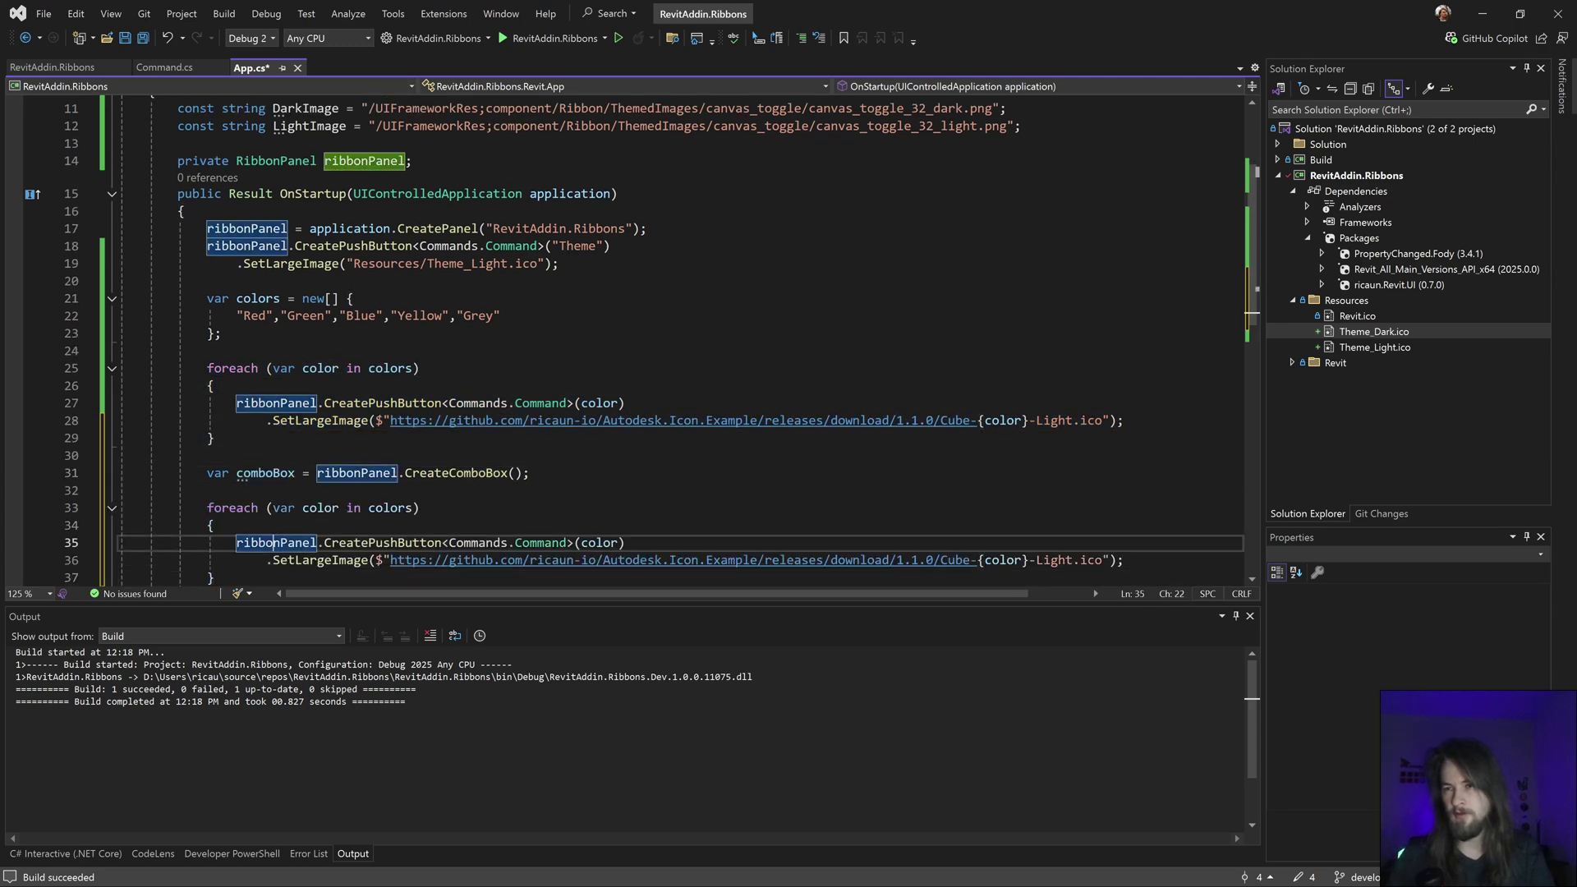
type("comboBox")
scroll(678, 334, "down", 2)
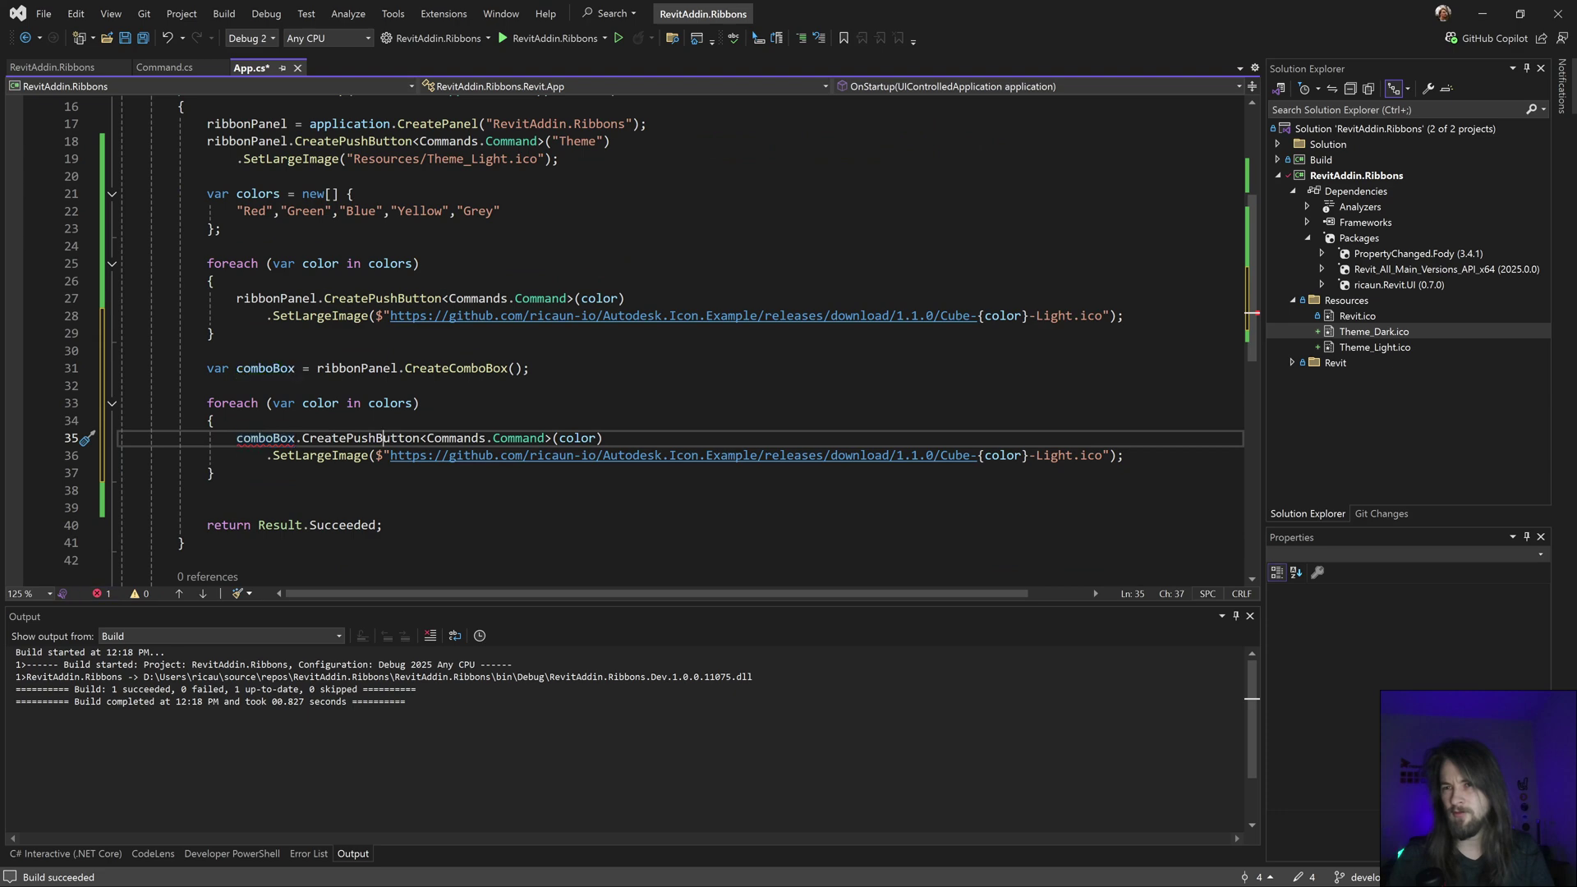
key("Right")
key("ctrl+shift+Right")
type("crea")
key("Tab")
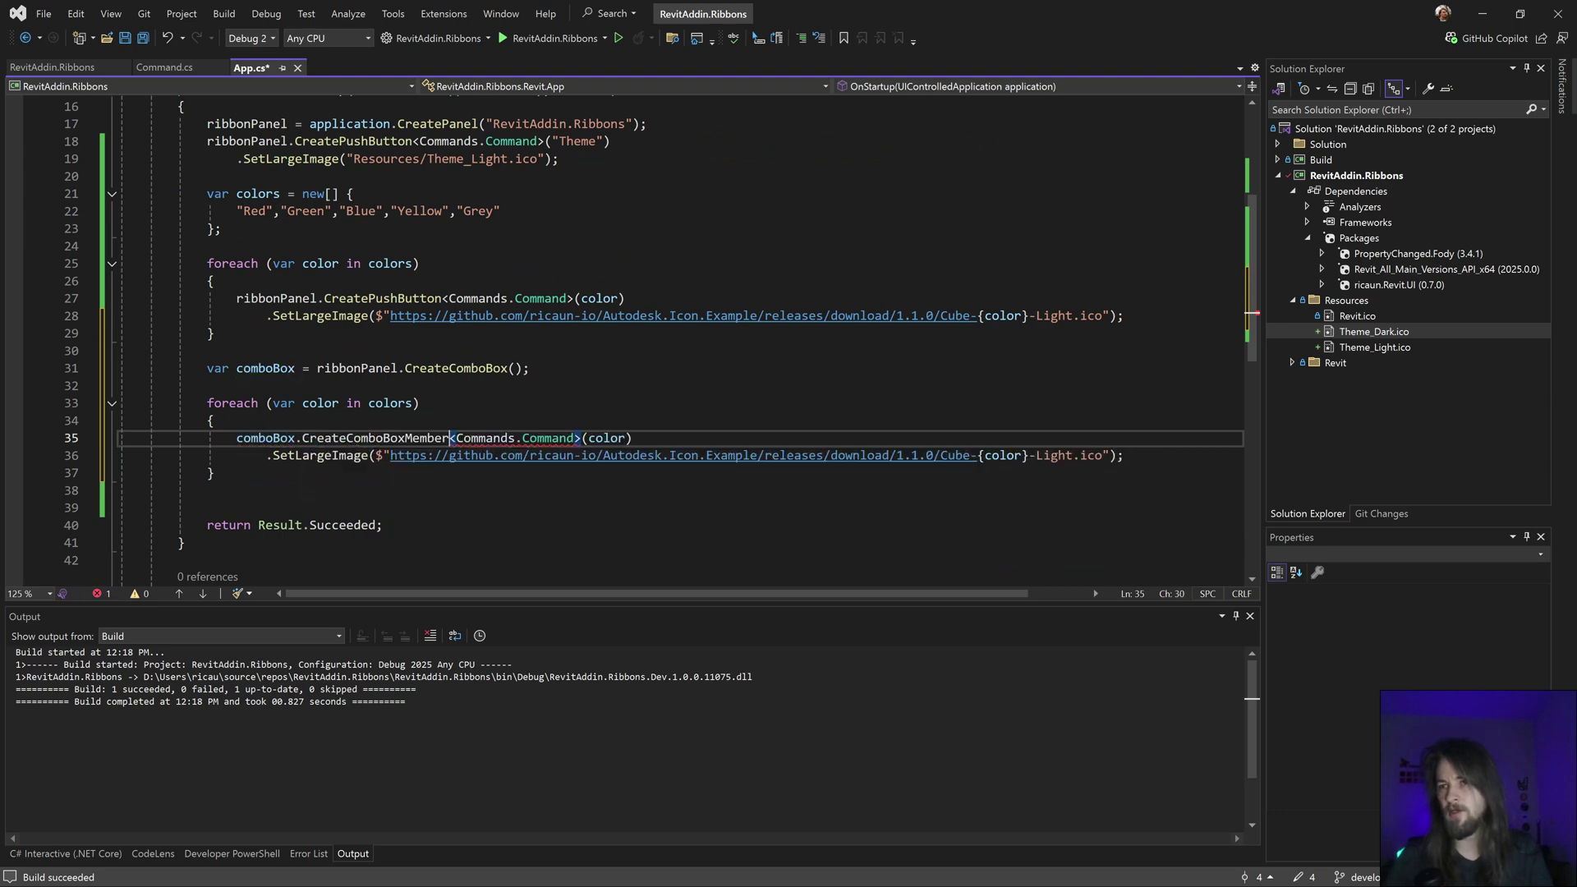
key("ctrl+shift+Right")
key("ctrl+shift+Right")
key("ctrl+shift+Right")
key("Delete")
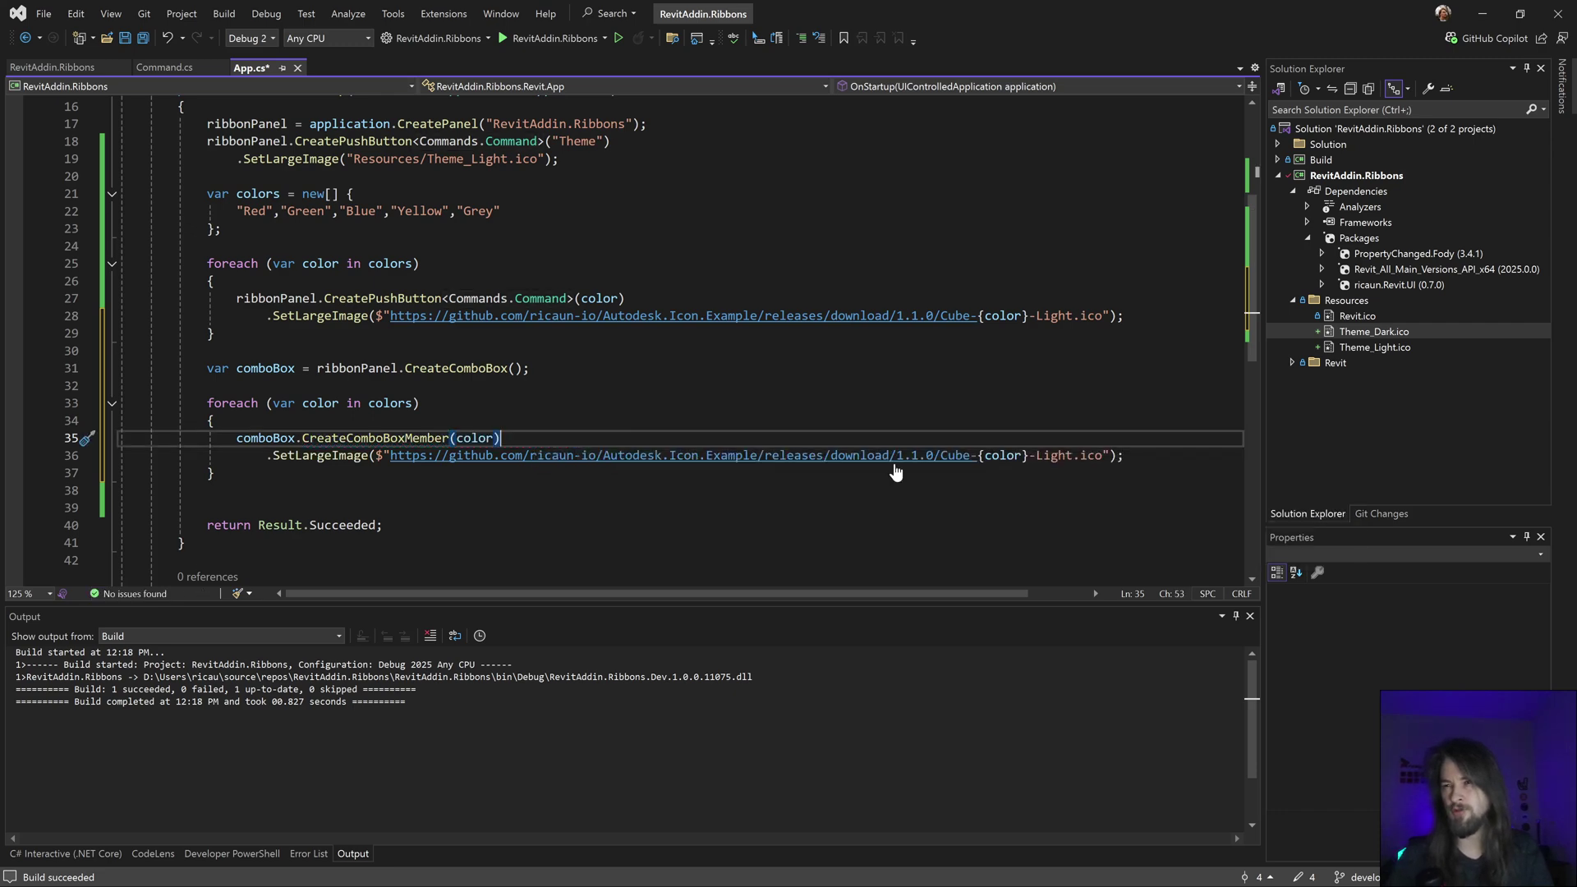
key("F5")
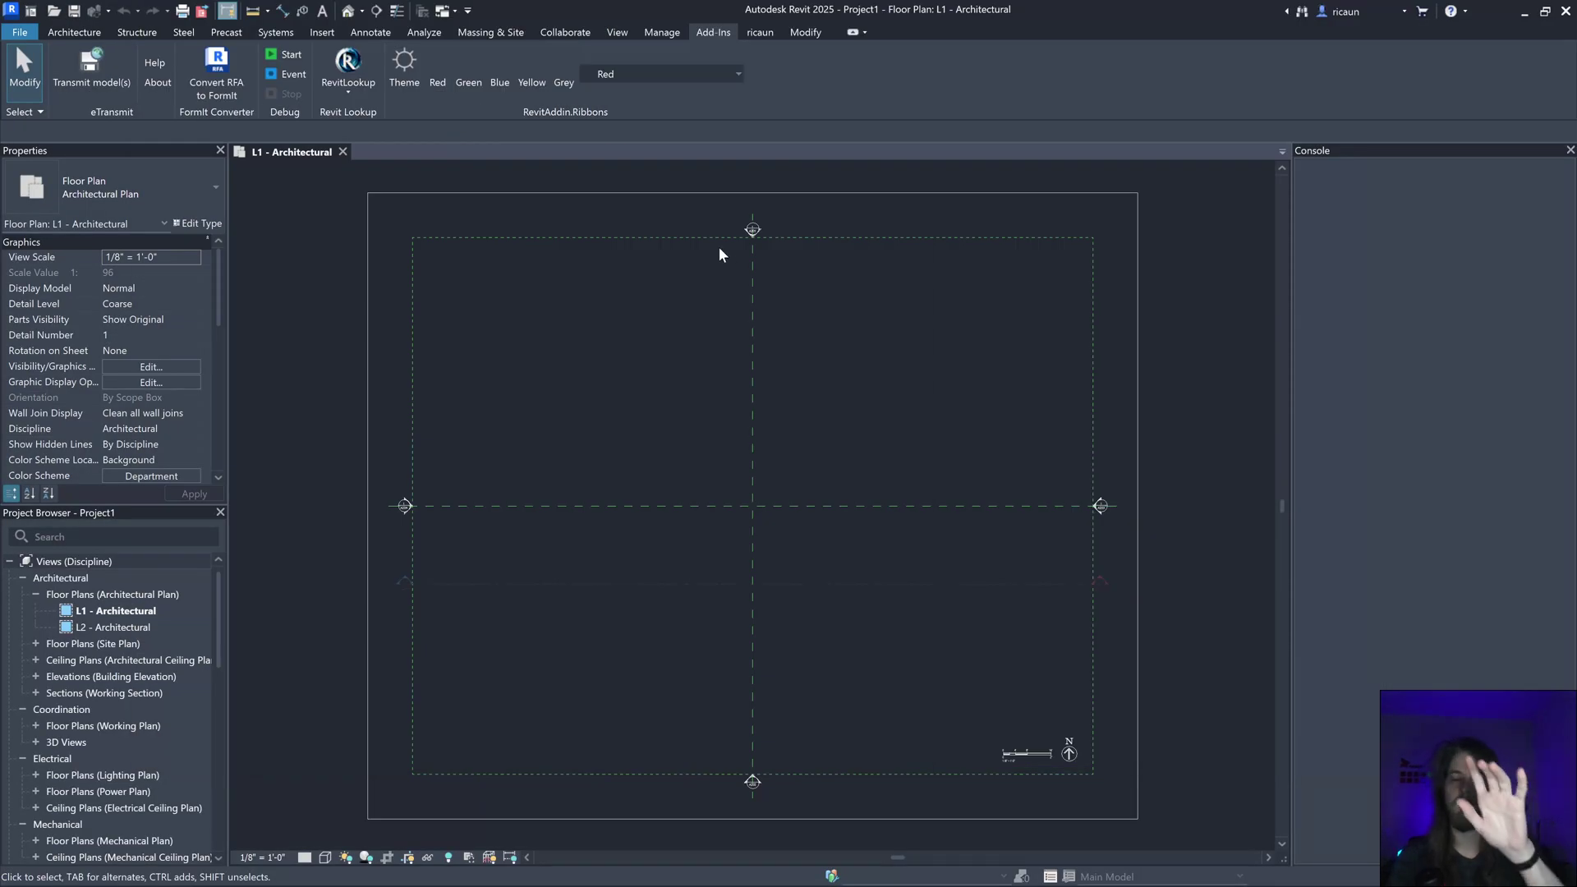
- Check the colour combo box list, keep Red selected, and switch Revit to the light theme
left_click(686, 78)
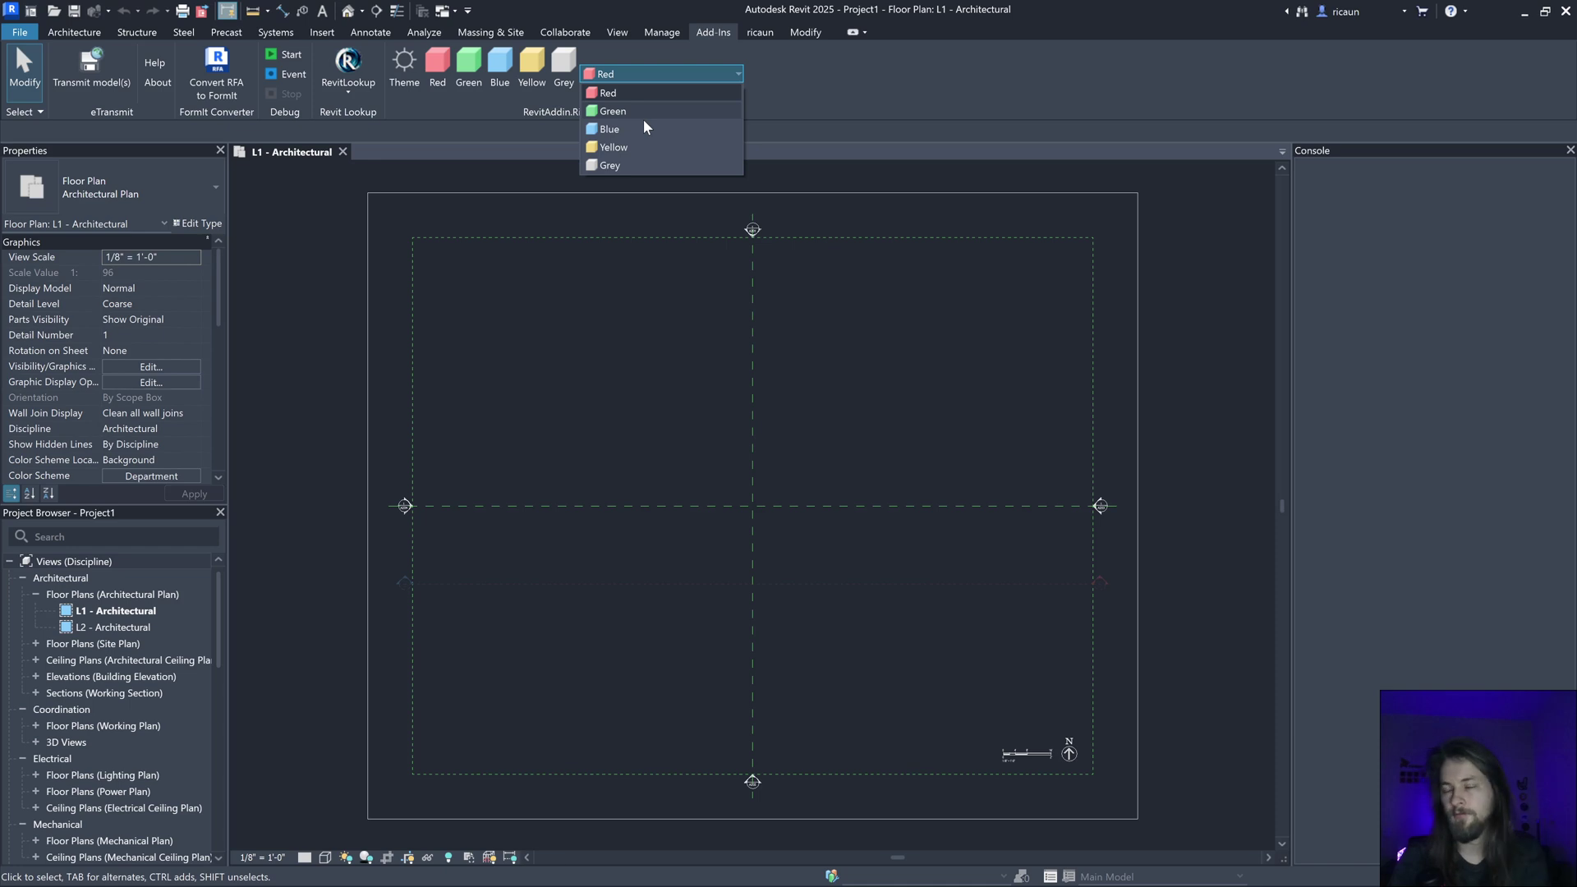
left_click(801, 97)
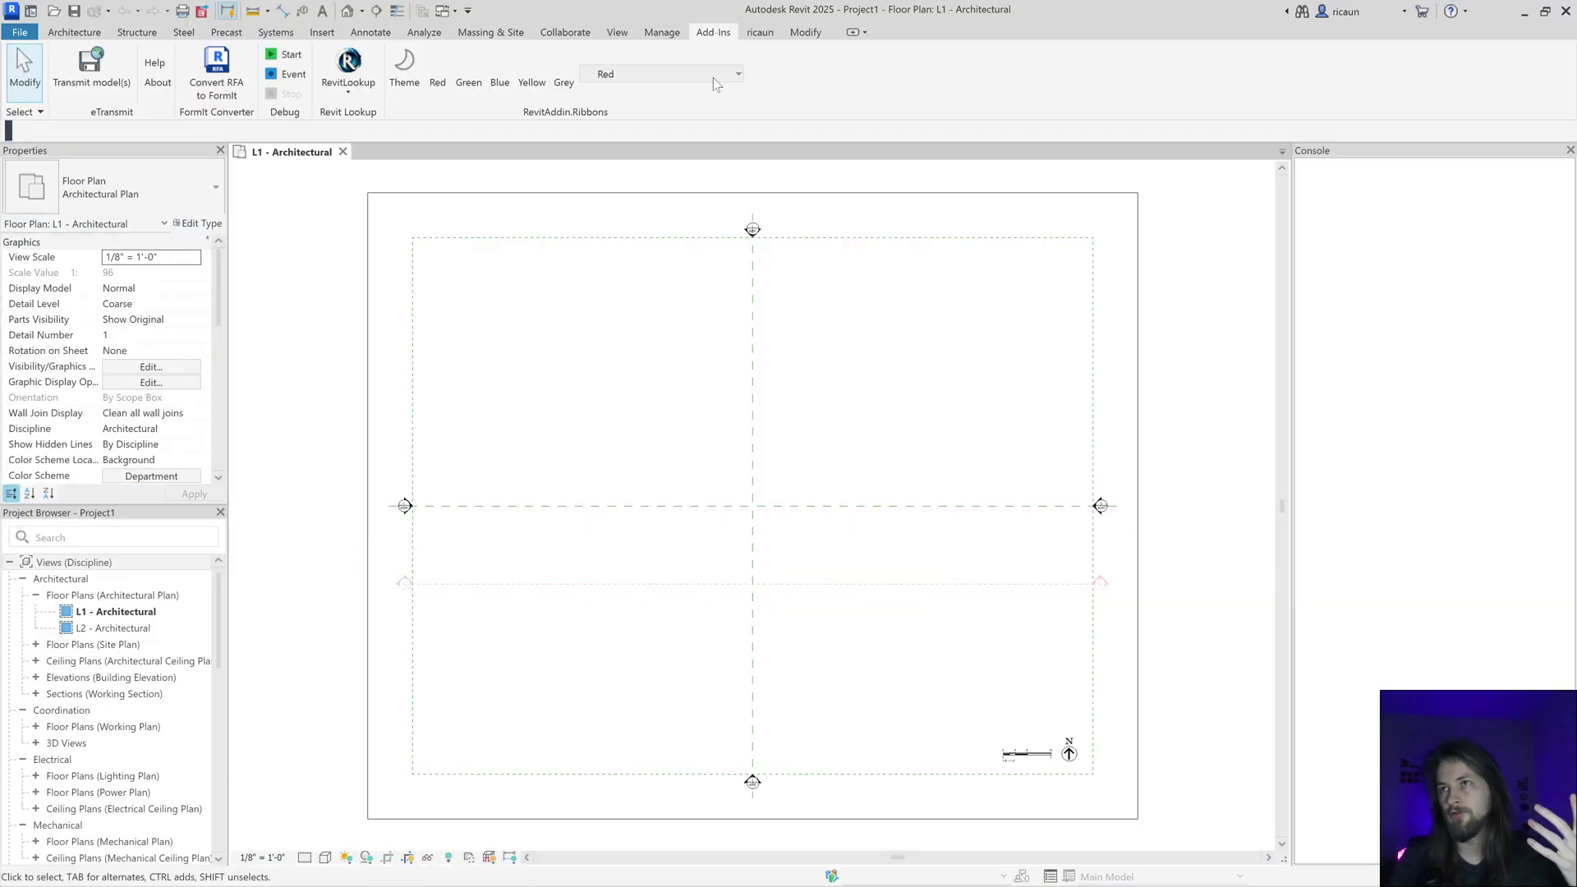
left_click(714, 78)
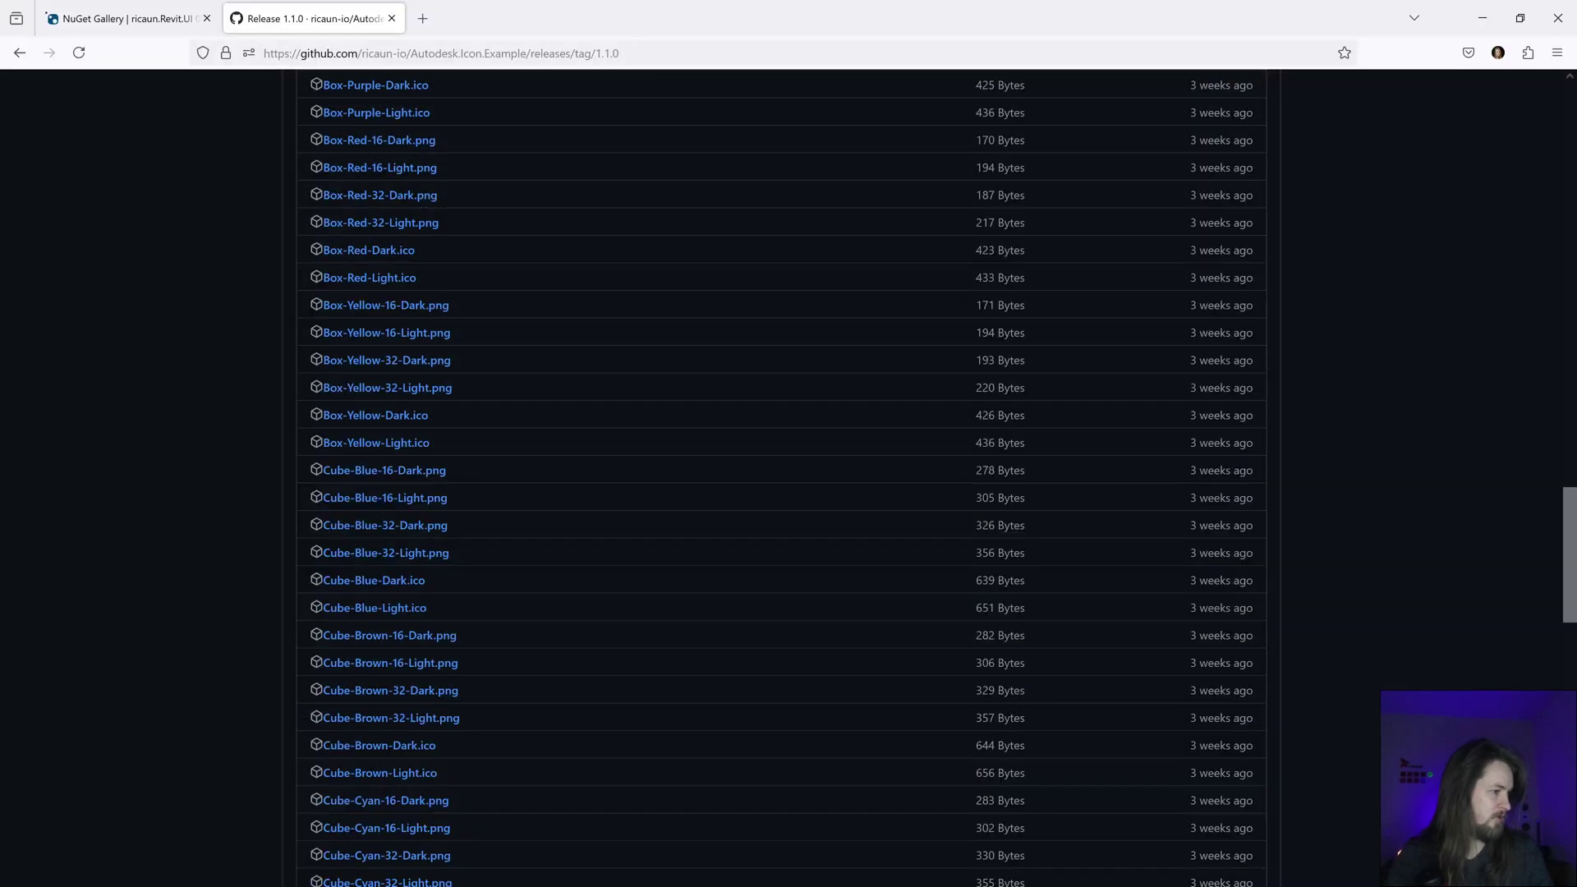
scroll(771, 331, "up", 5)
scroll(661, 249, "up", 10)
scroll(661, 256, "up", 3)
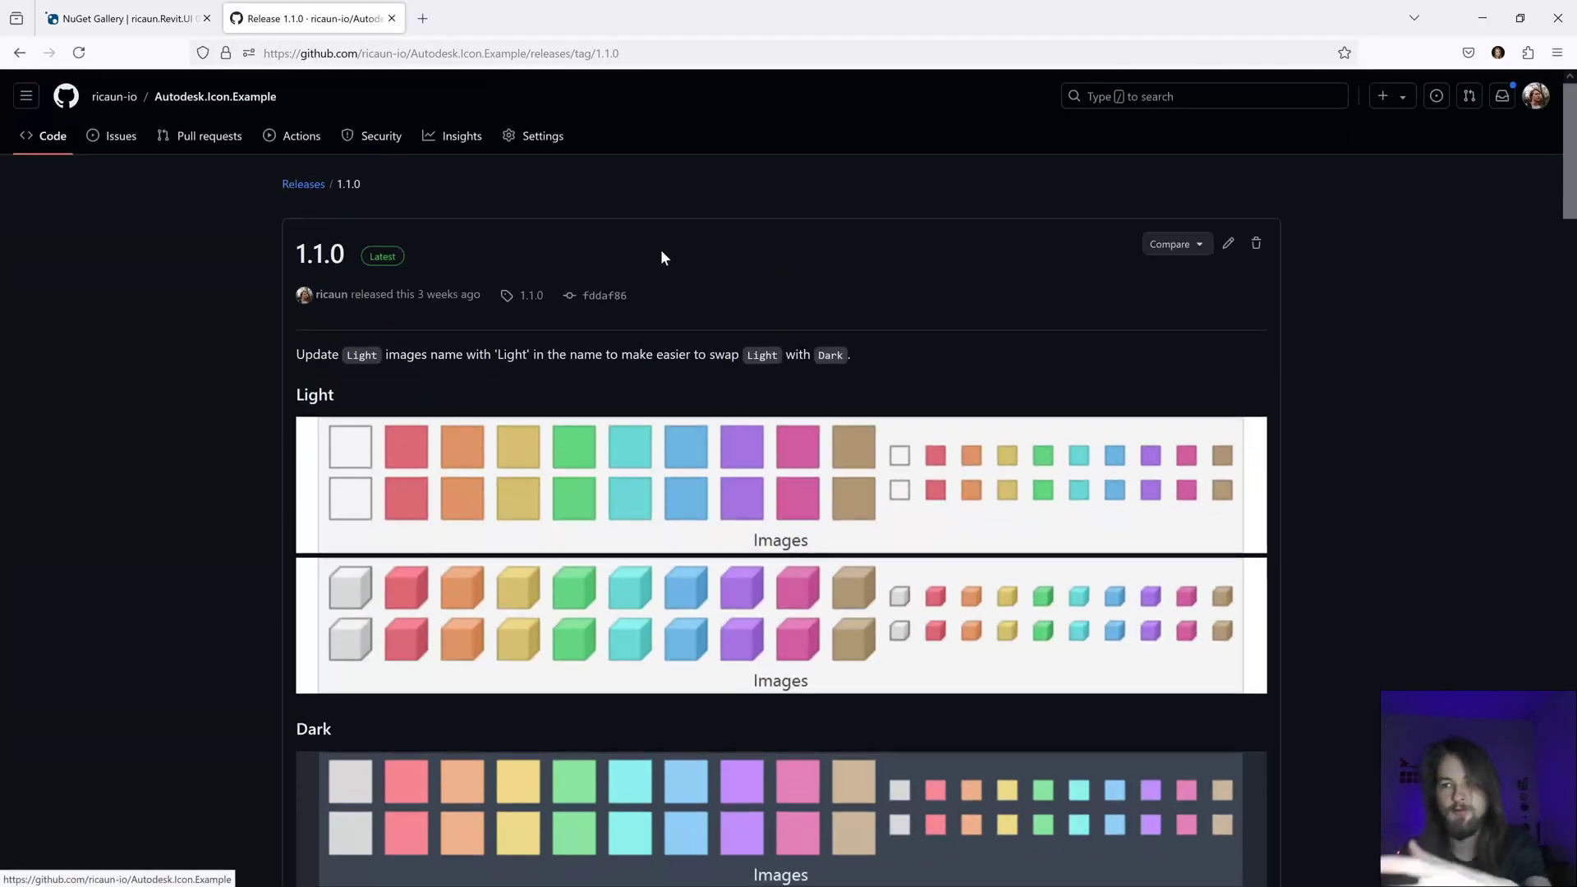